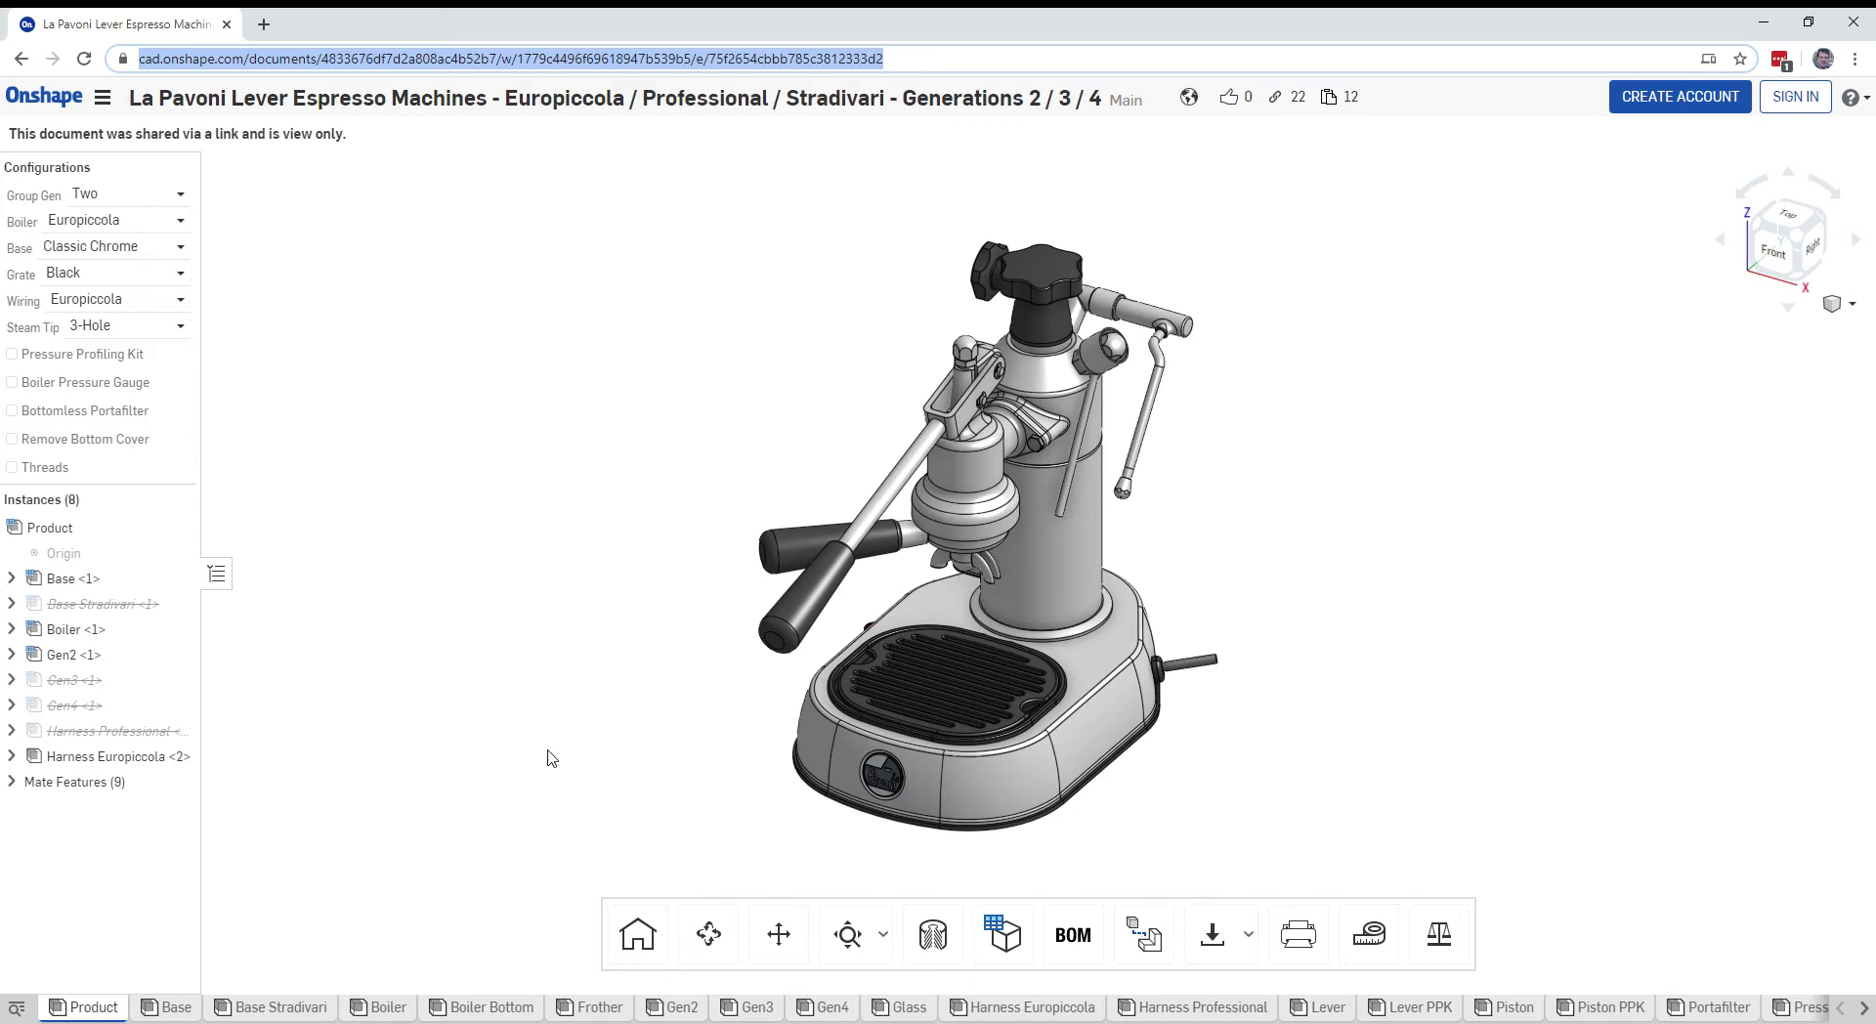
left_click(630, 653)
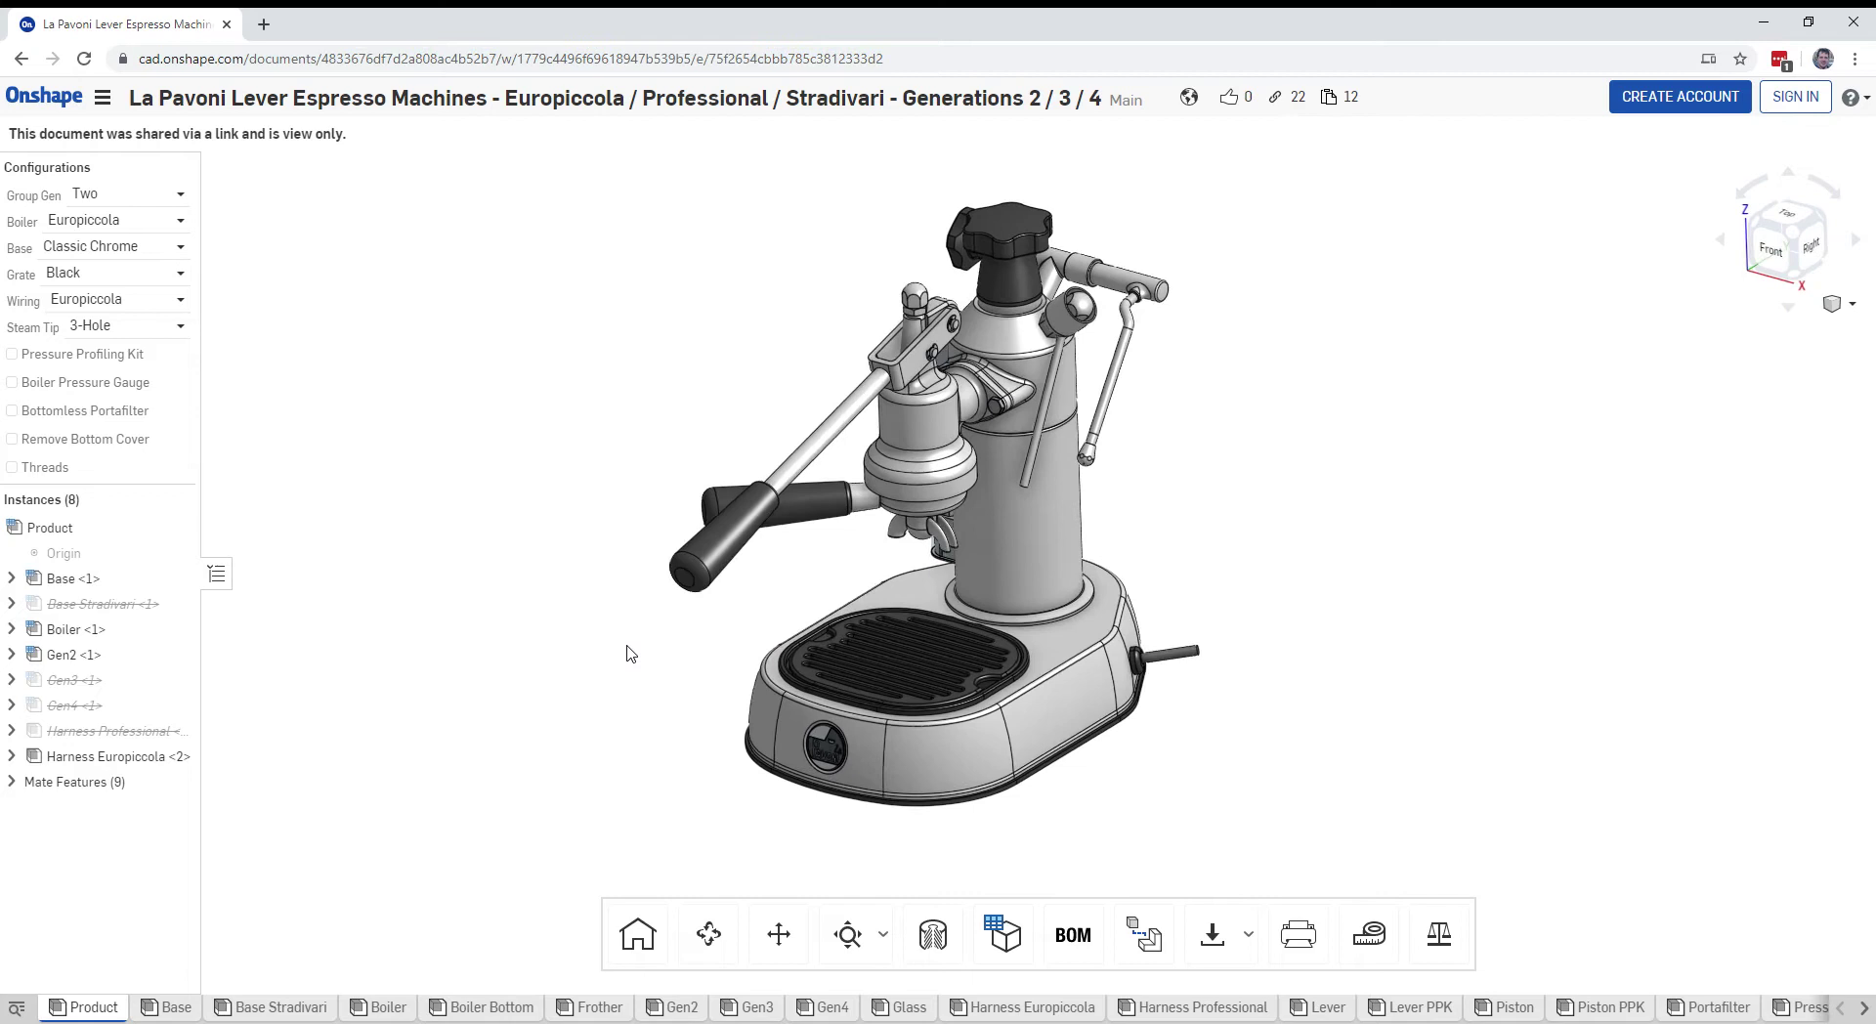
left_click(547, 61)
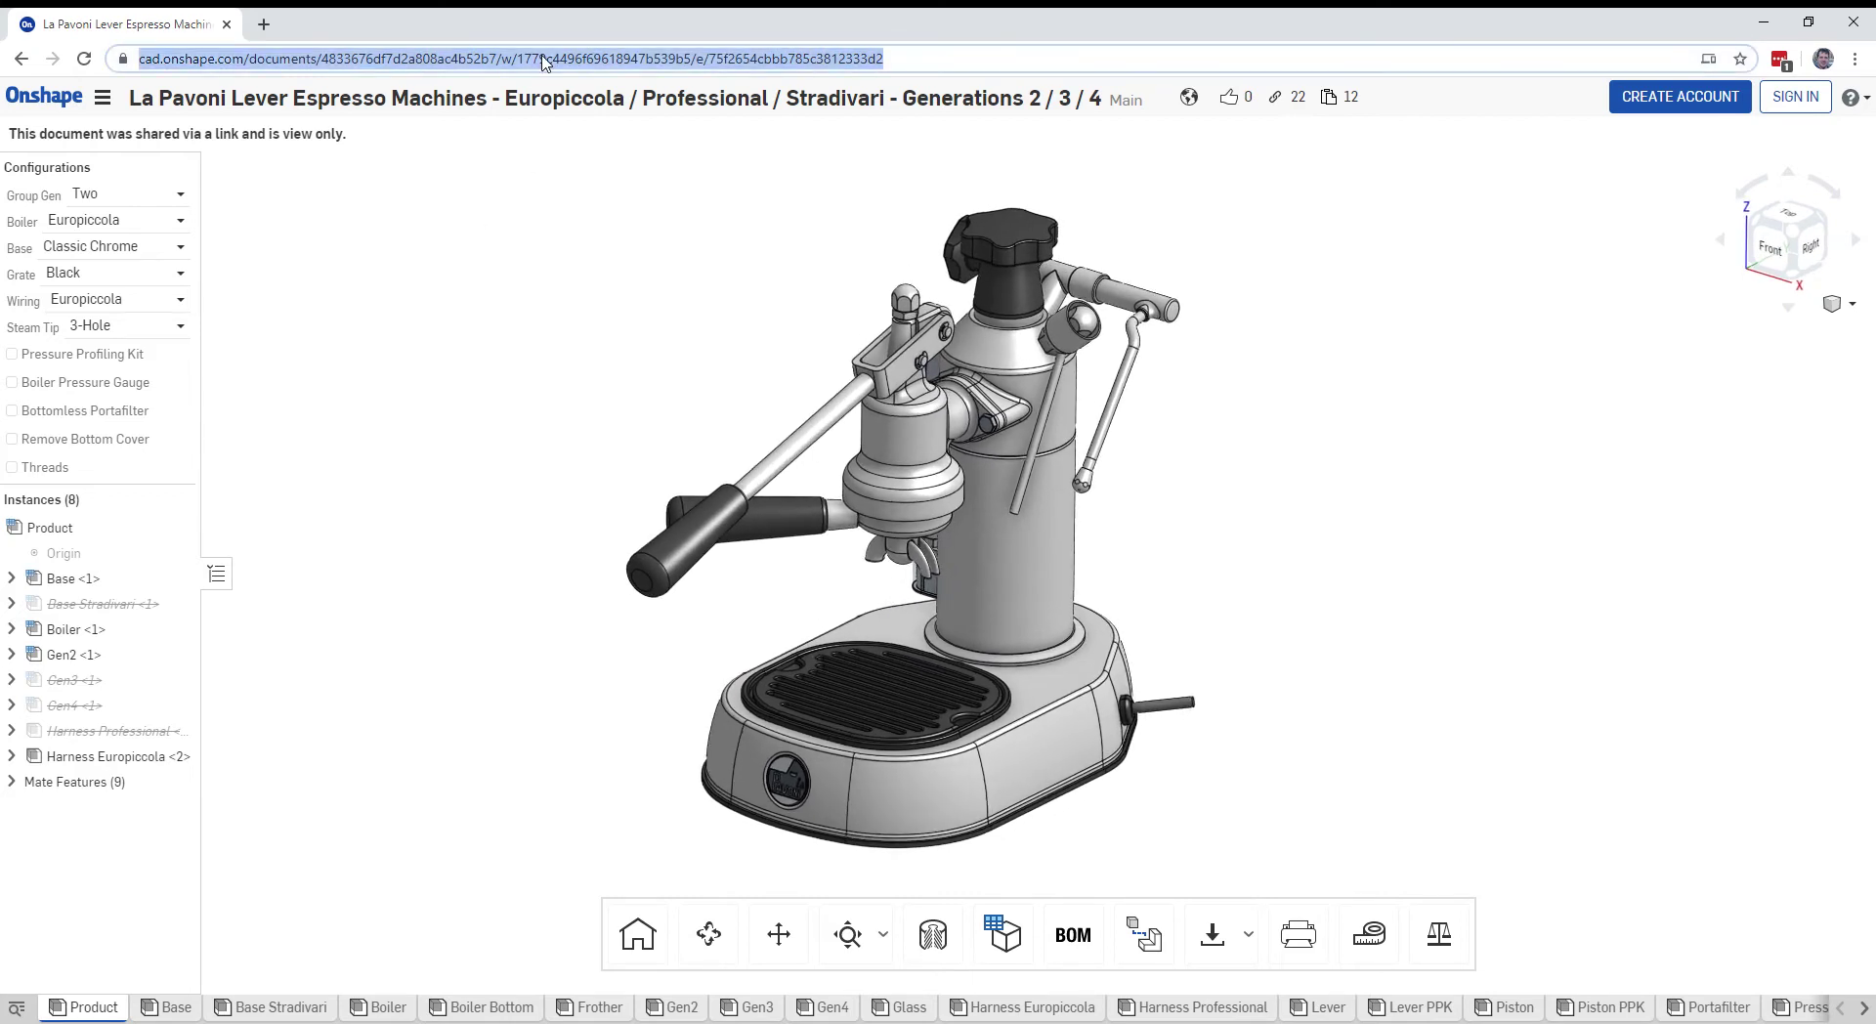
type("http://bitly.com/LaPavoniCad")
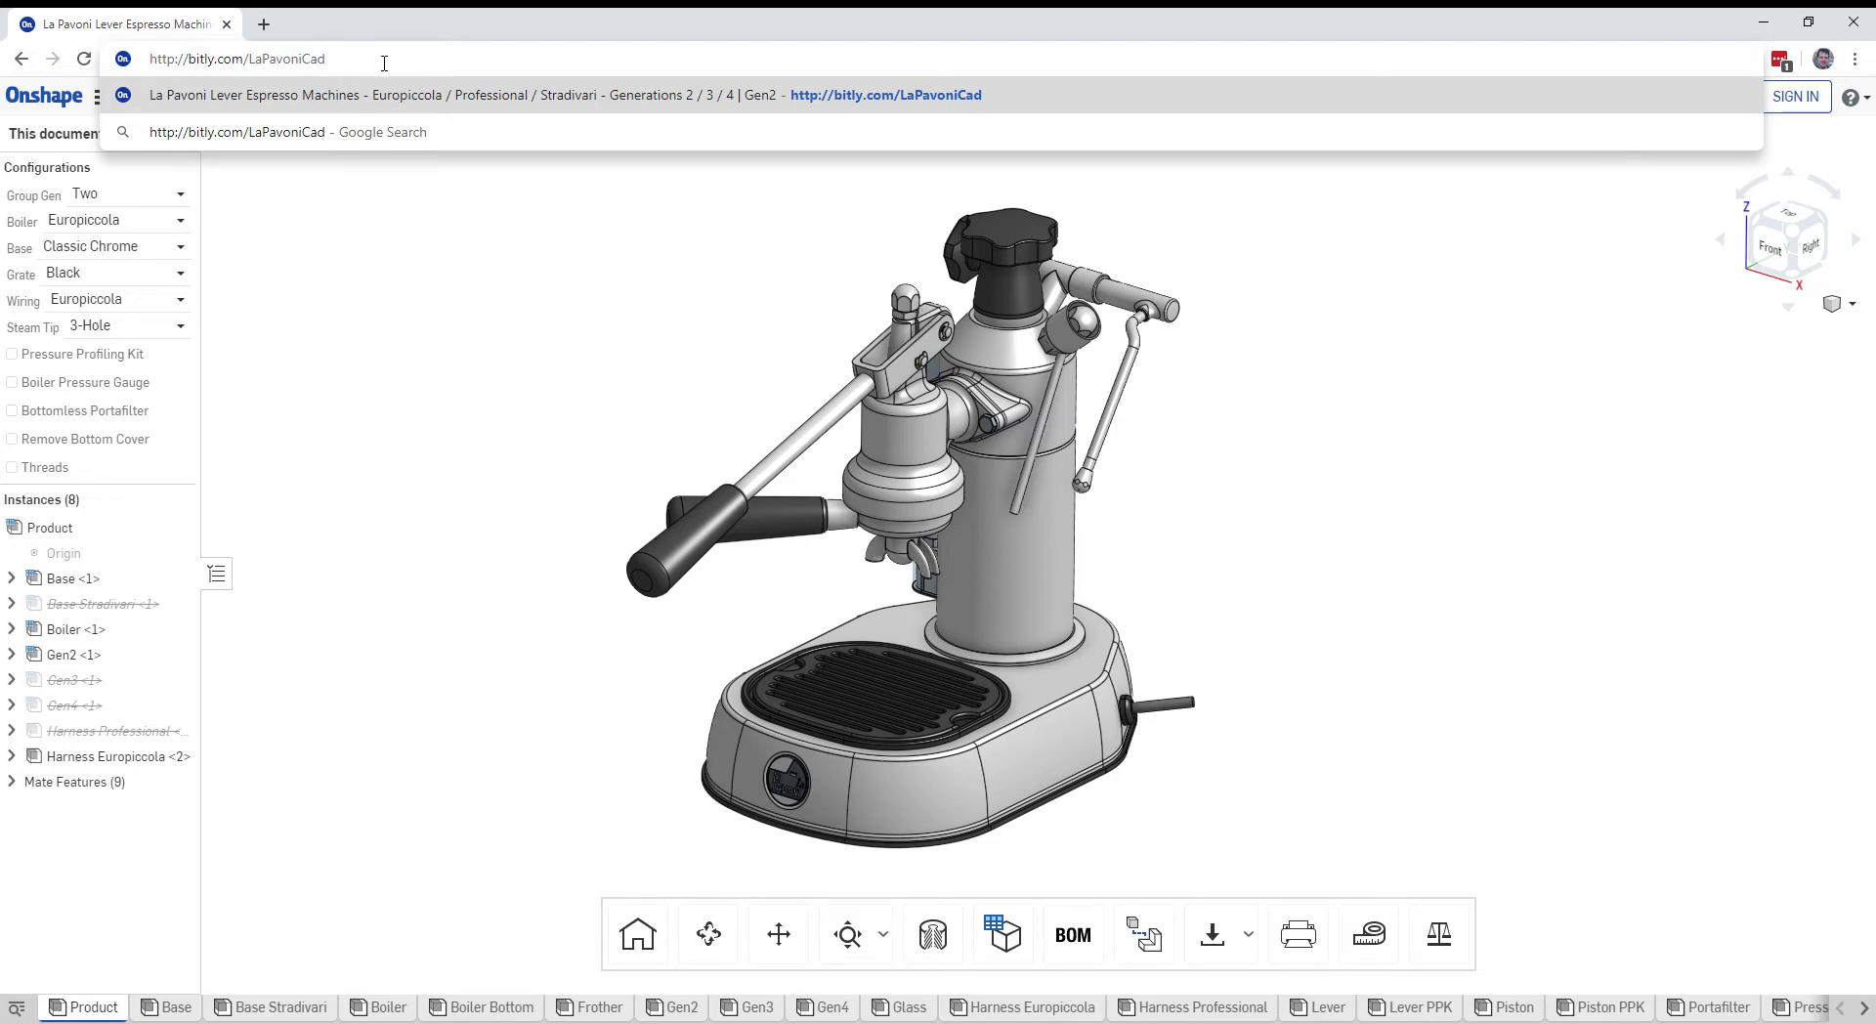
key("Return")
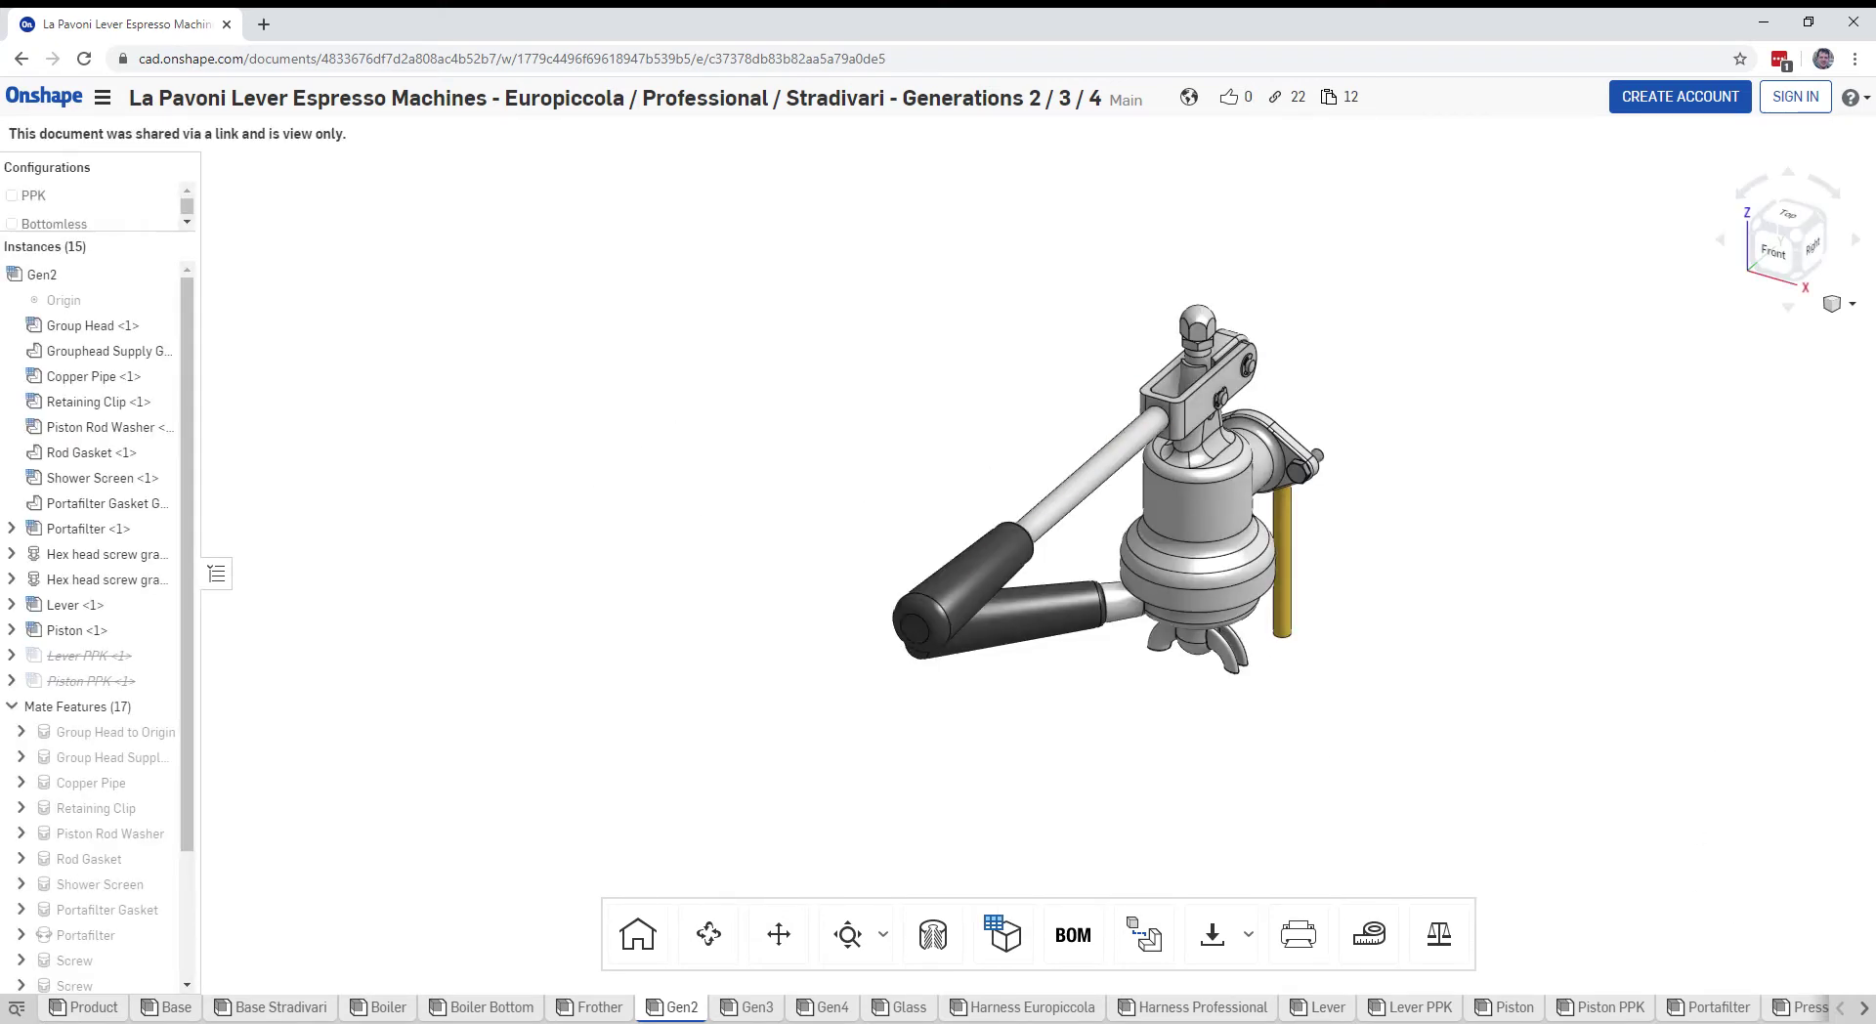
left_click(103, 1010)
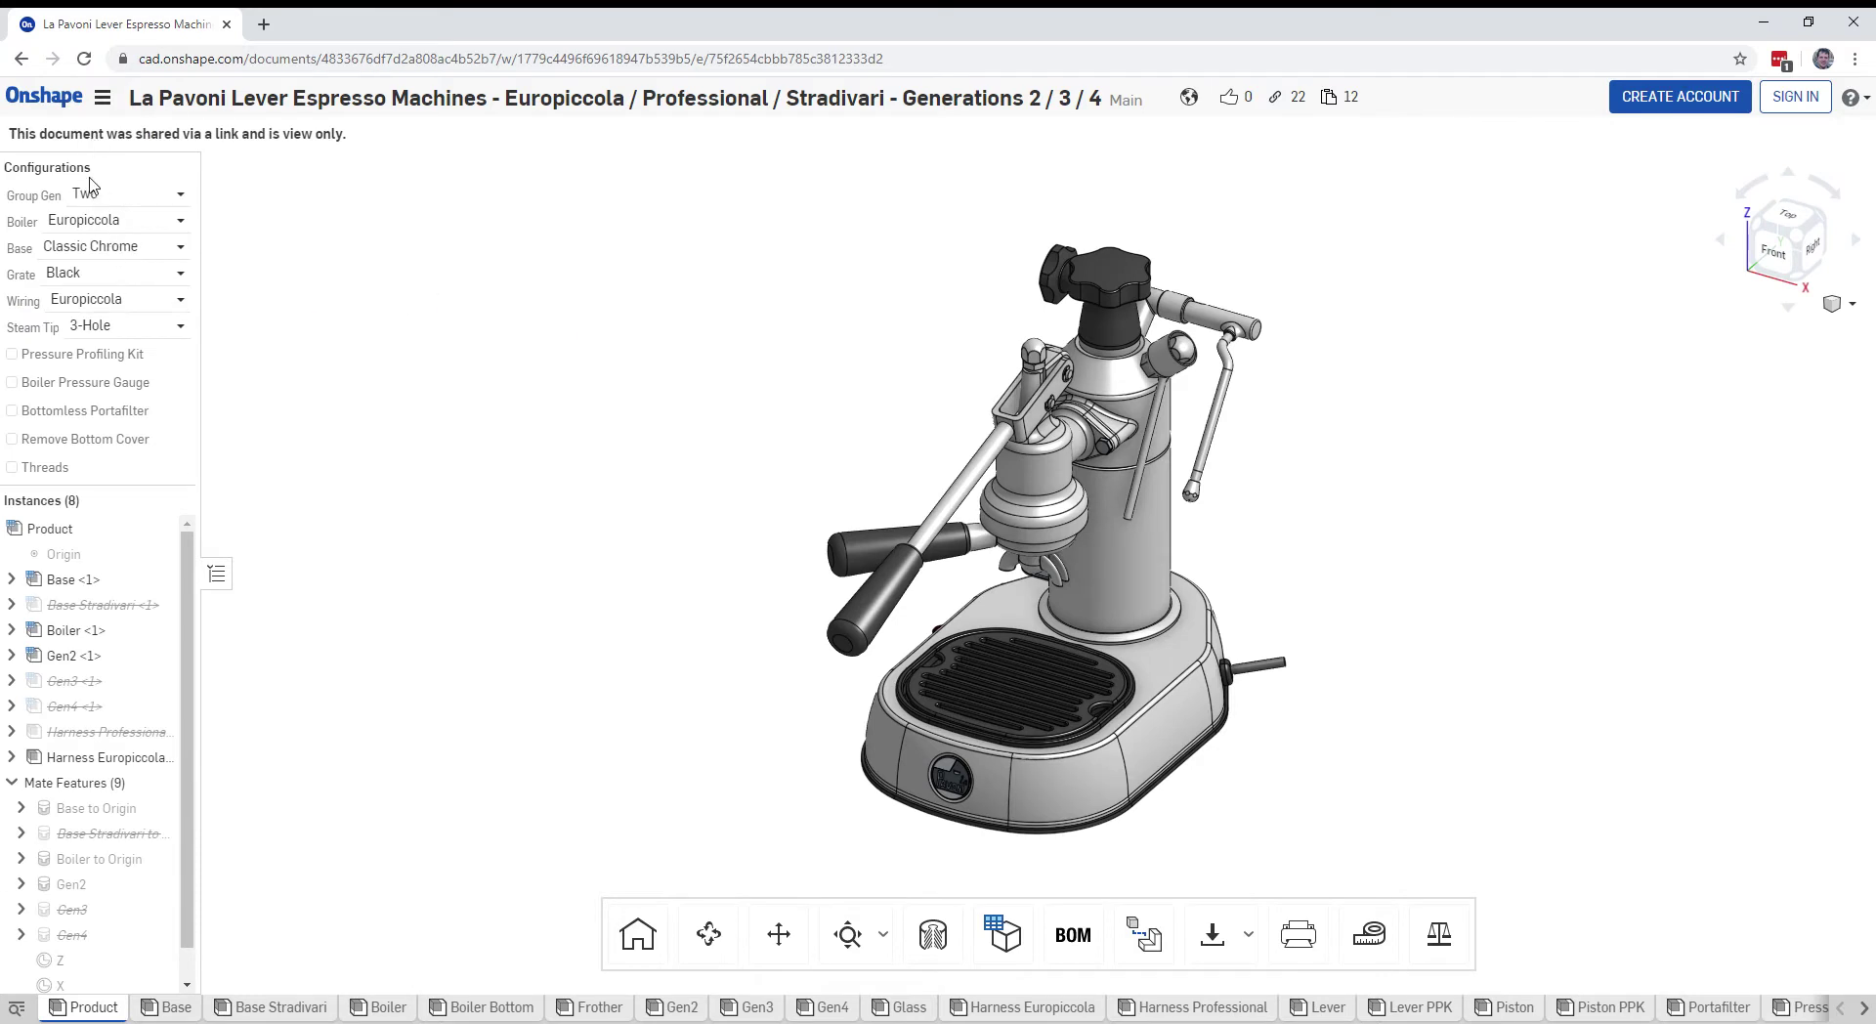
Set the espresso machine's Group Gen configuration to Three
left_click(108, 207)
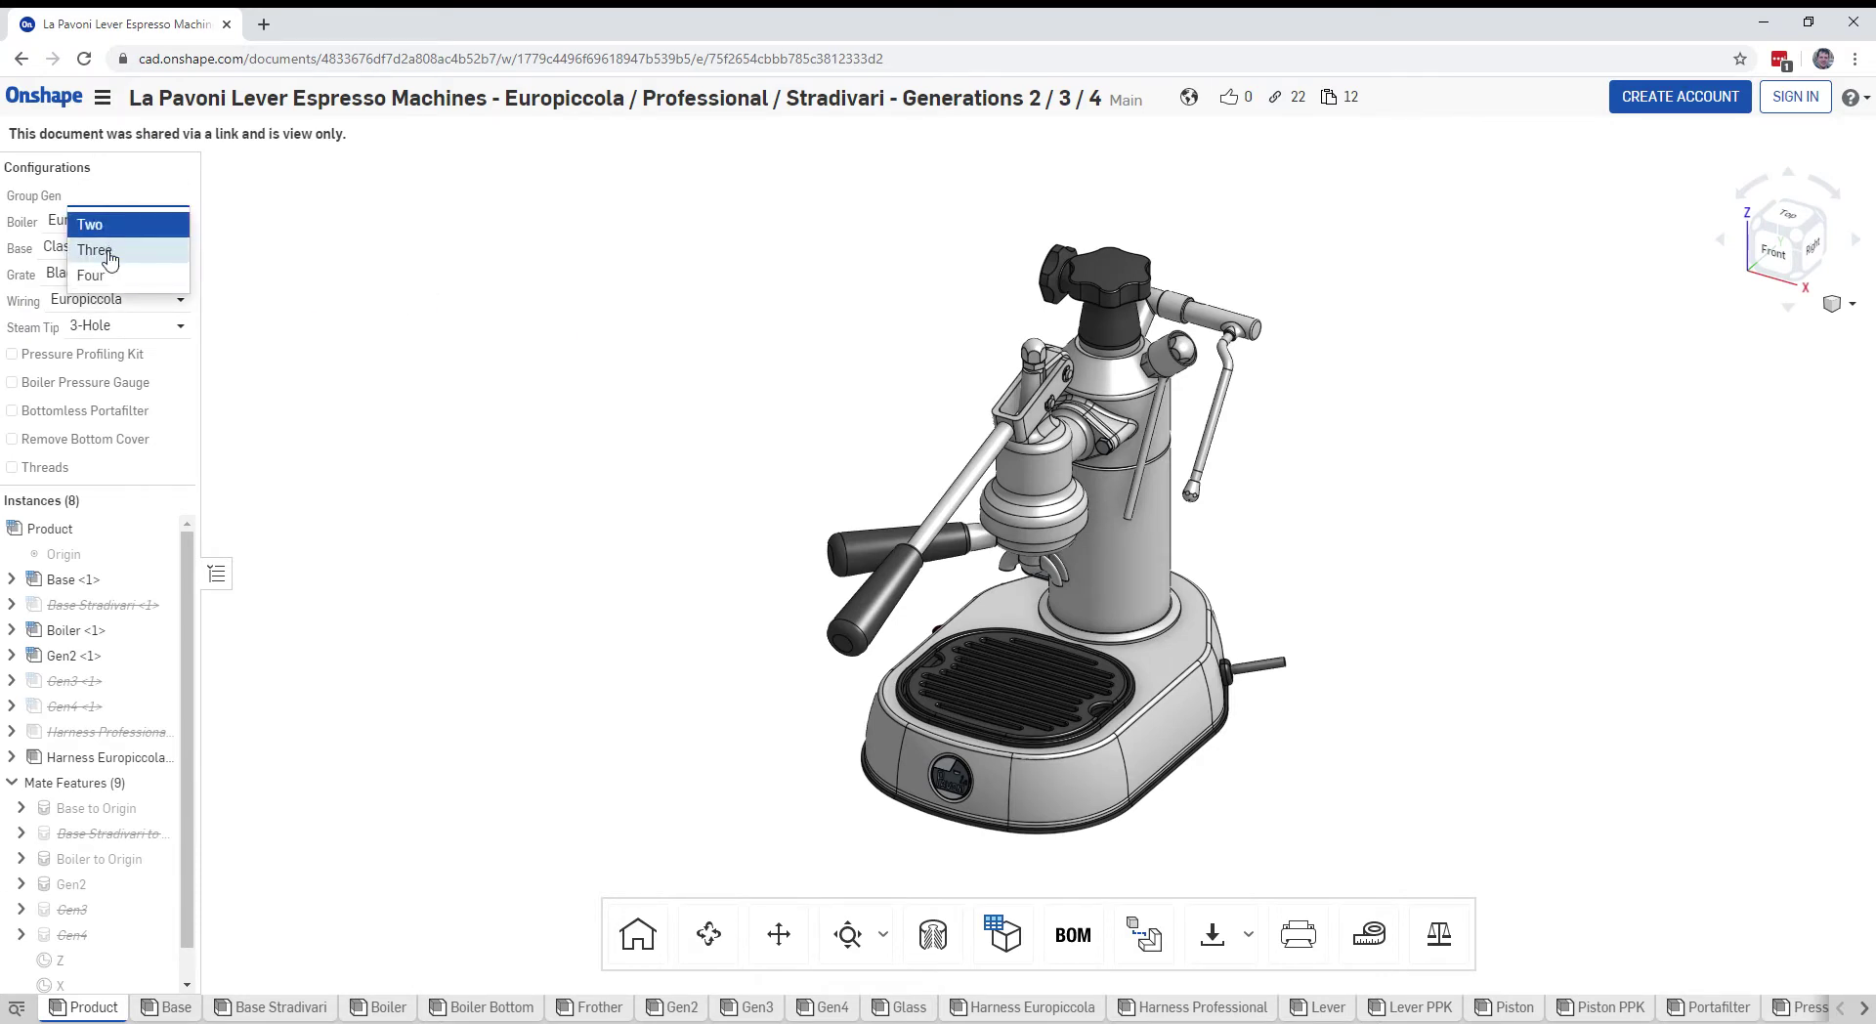
left_click(109, 252)
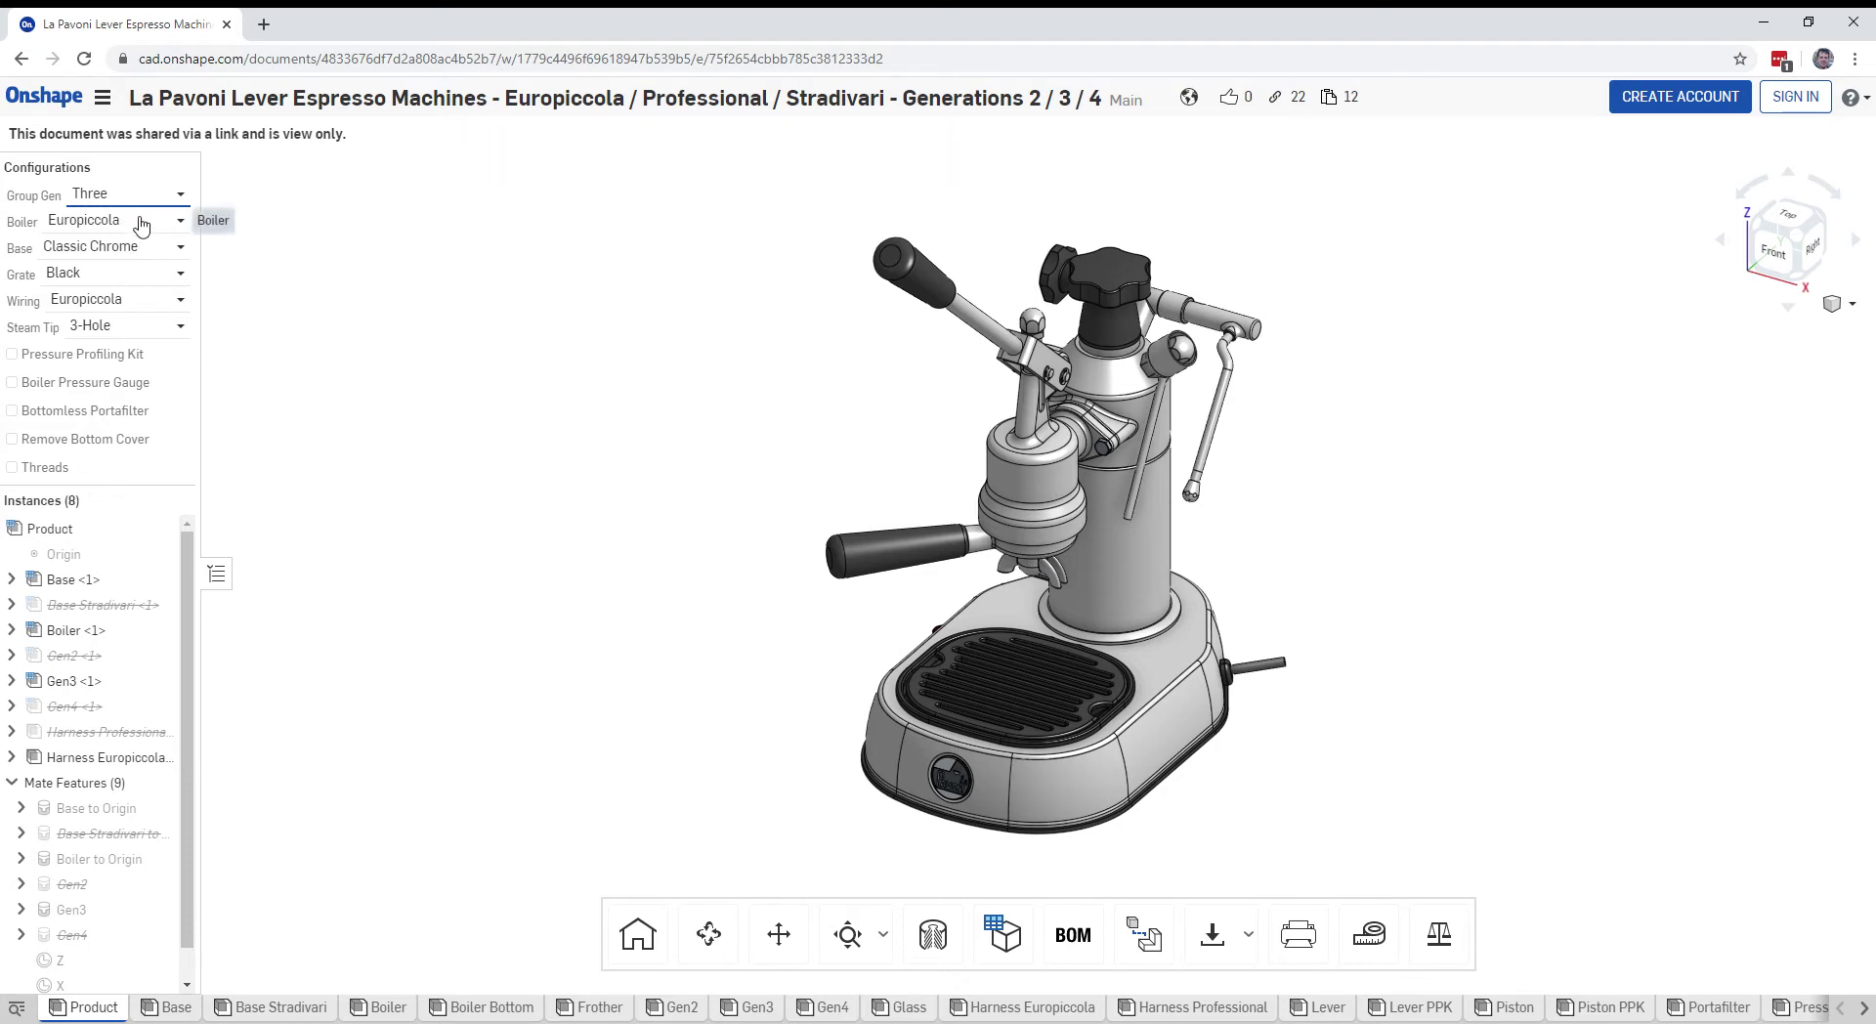
left_click(142, 225)
left_click(328, 256)
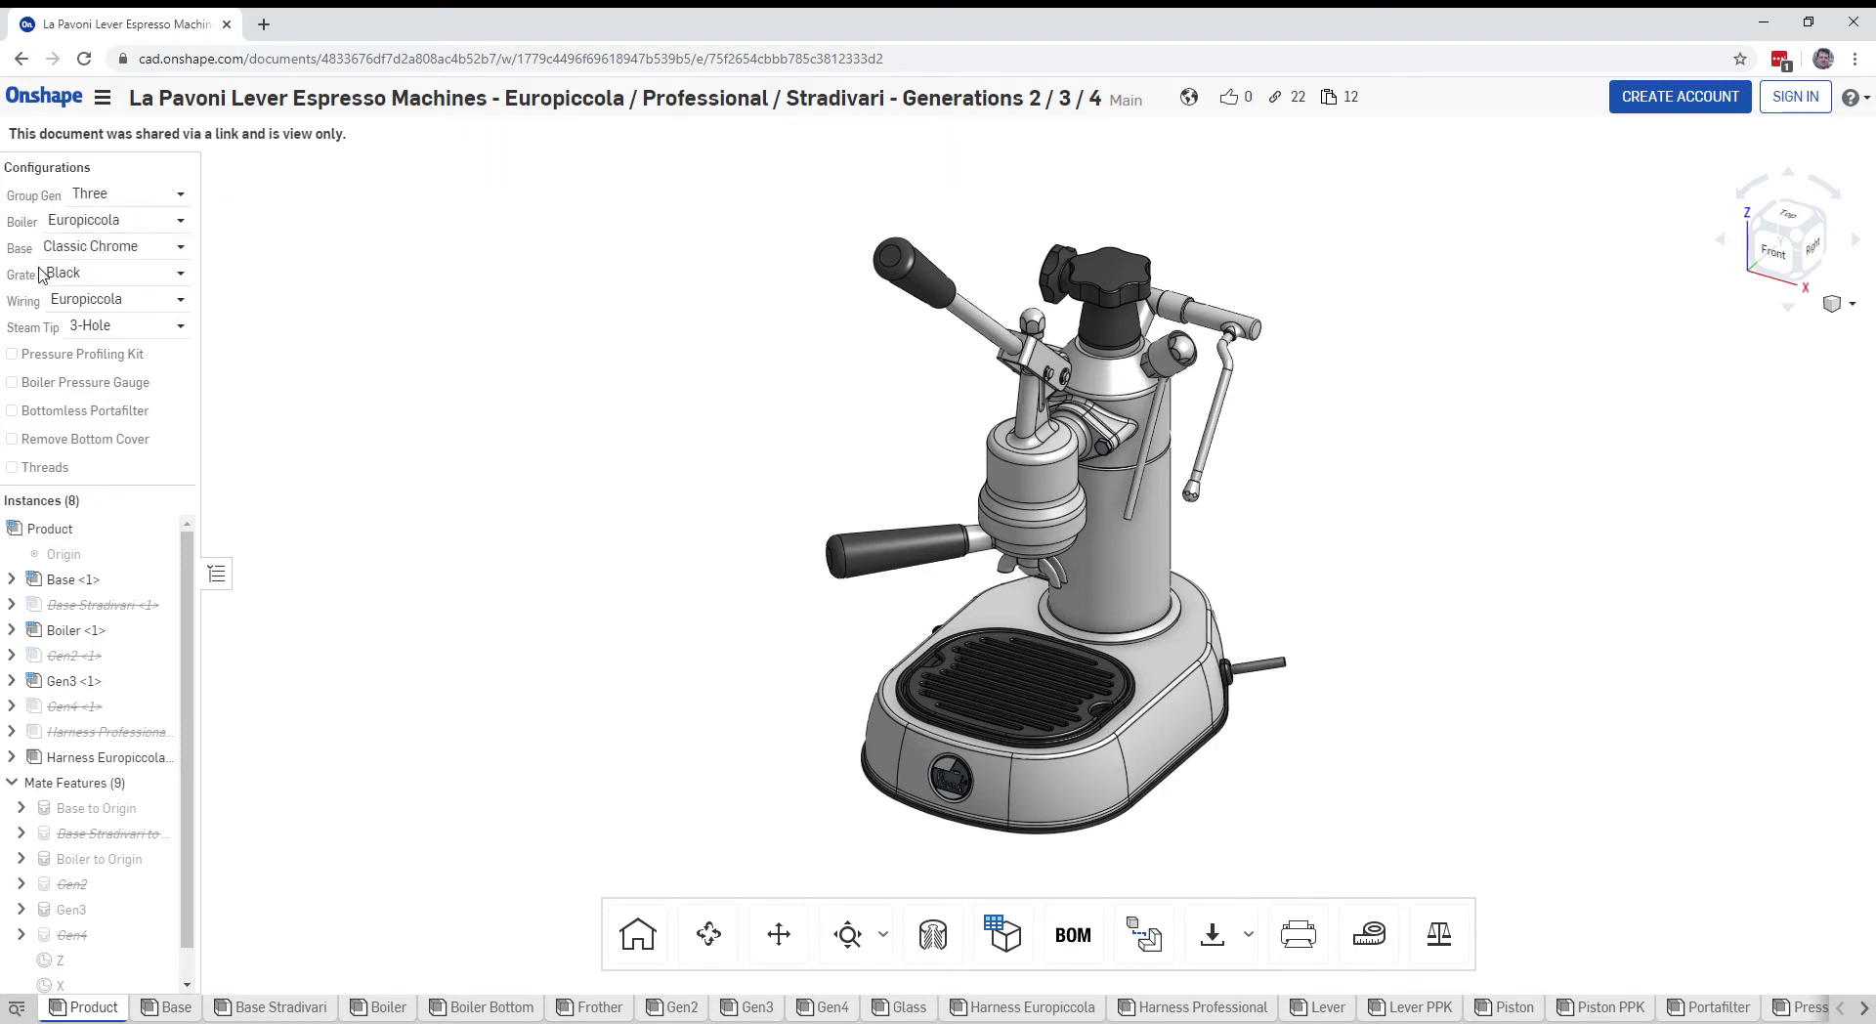
Try the Classic Black base on the machine, then return the base to Classic Chrome
left_click(147, 252)
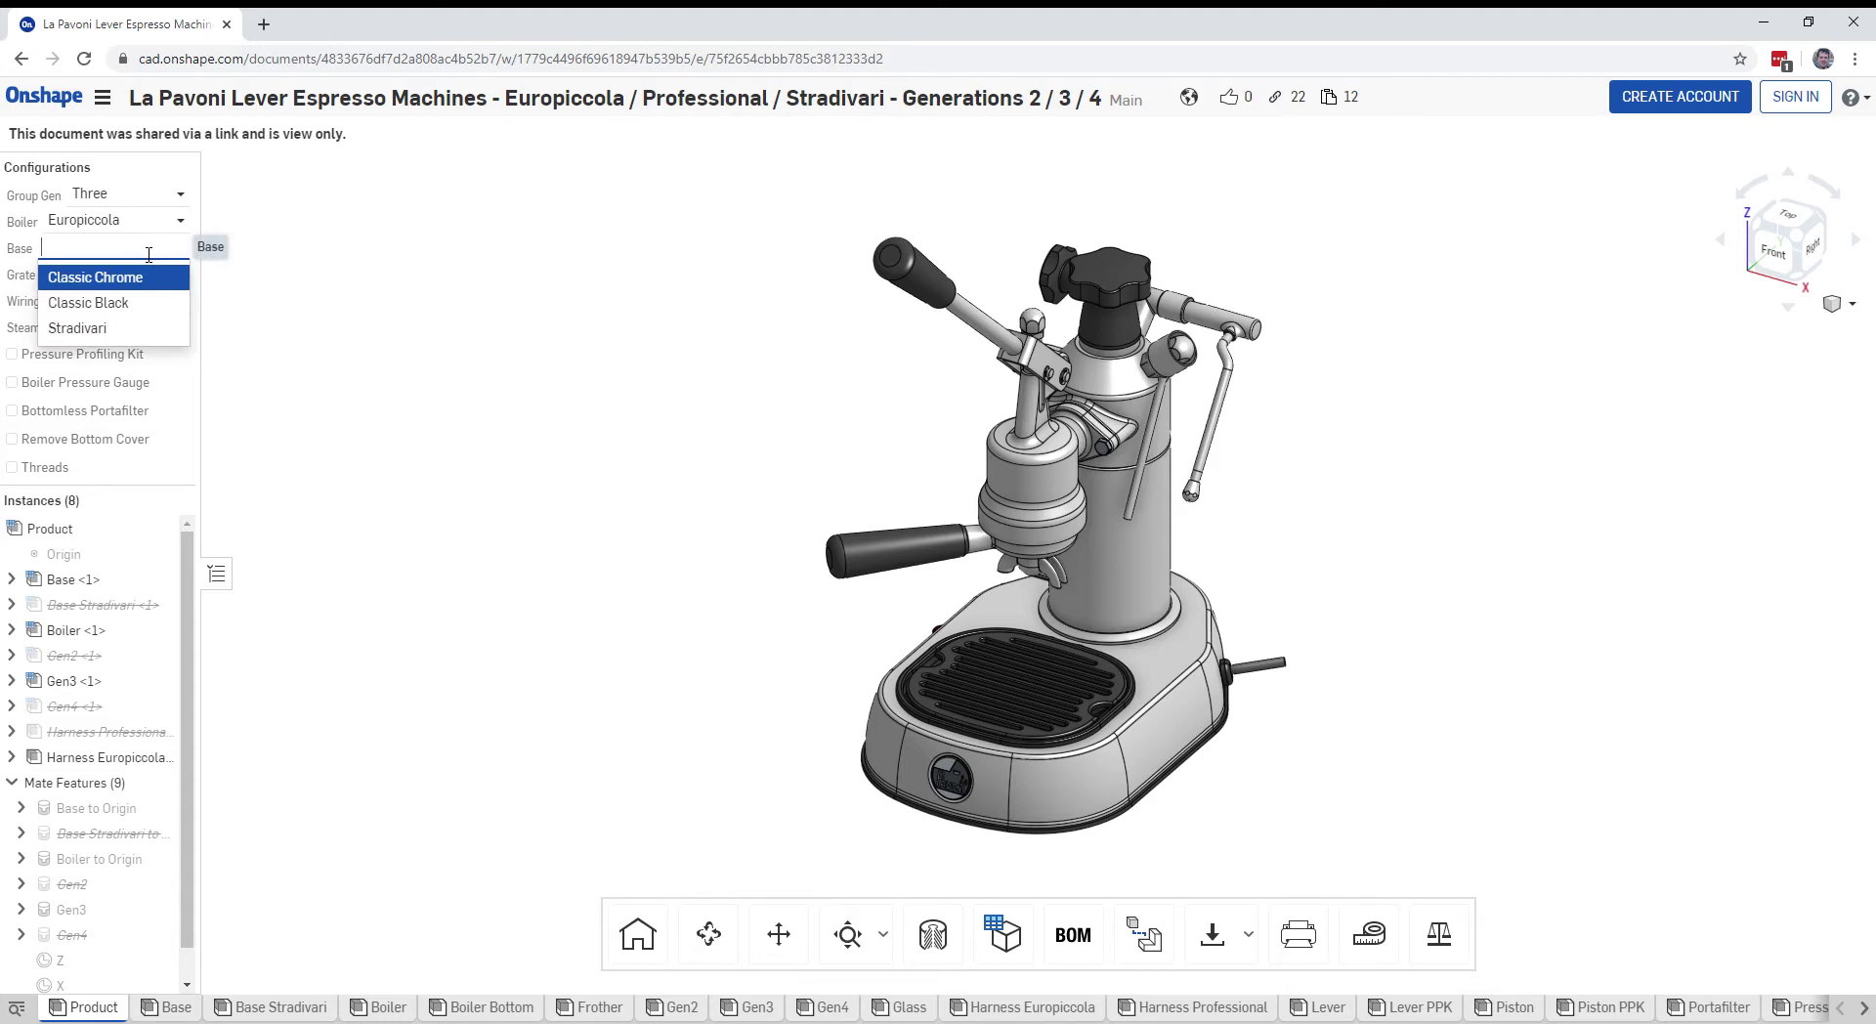
left_click(140, 305)
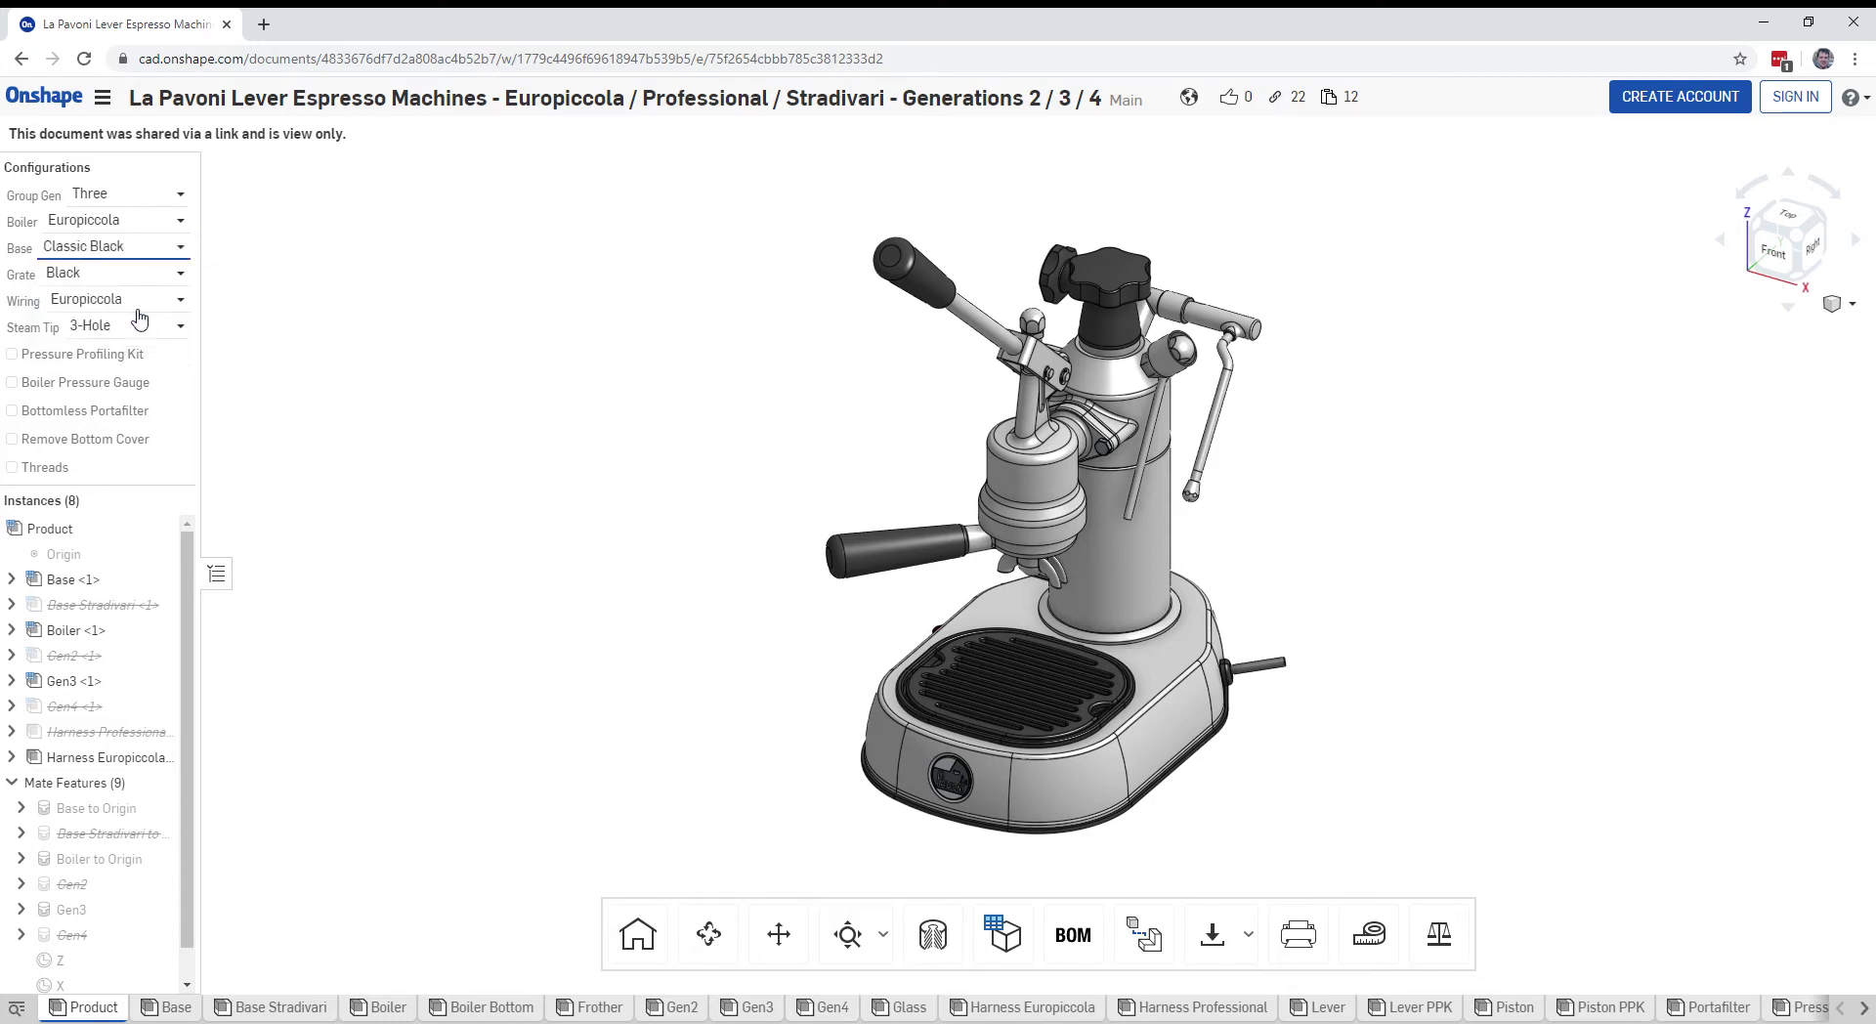
left_click(147, 245)
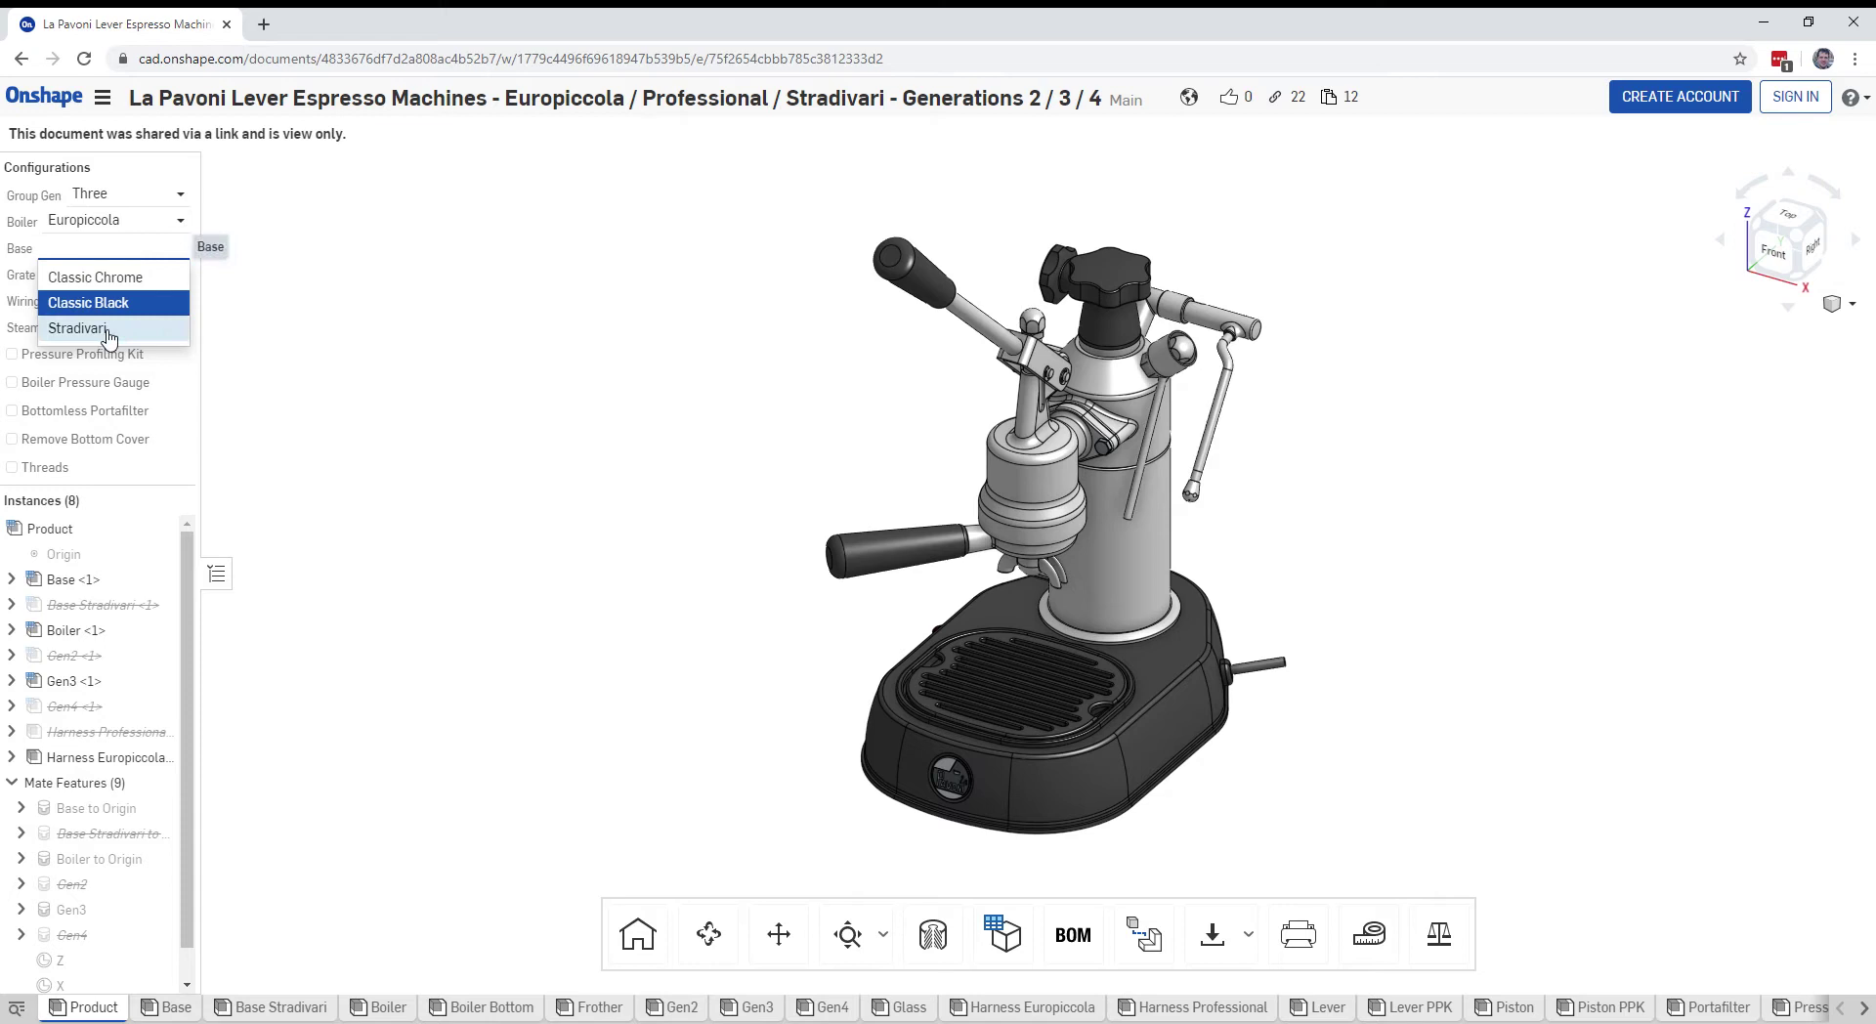
left_click(117, 278)
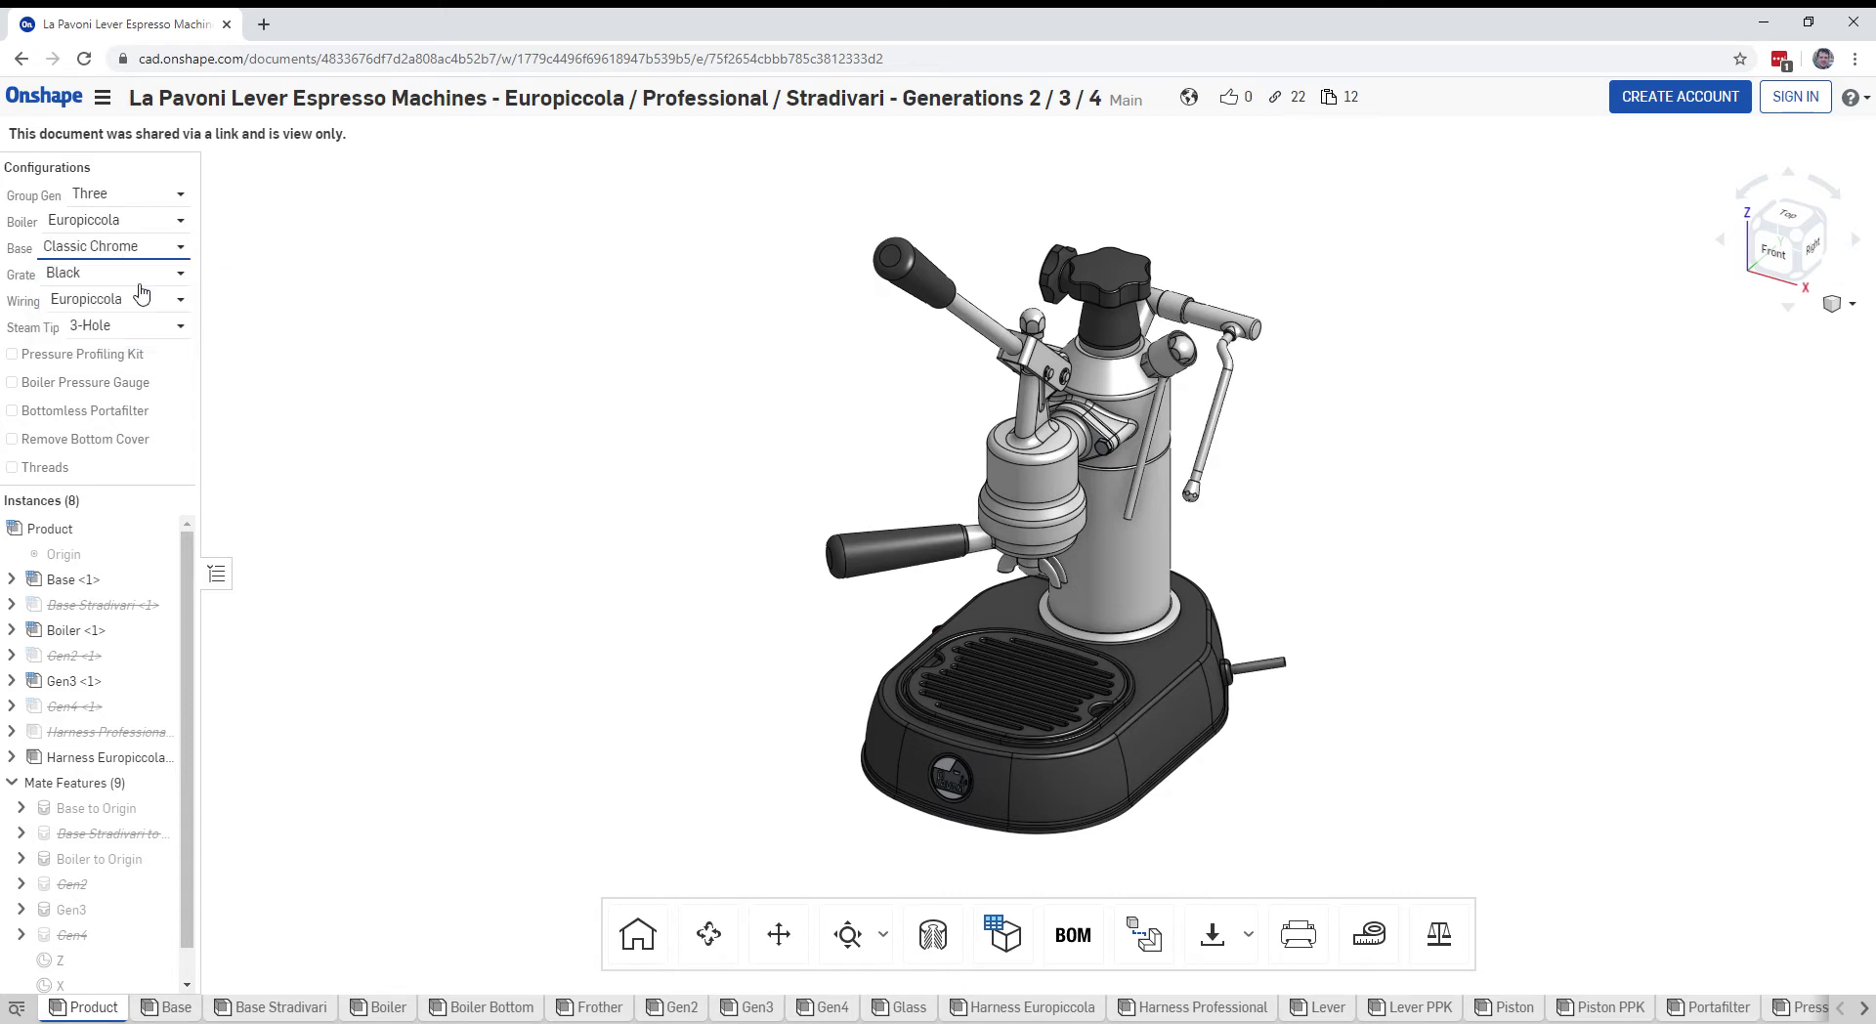
Set the drip grate to Chrome and enable the Remove Bottom Cover option
left_click(91, 284)
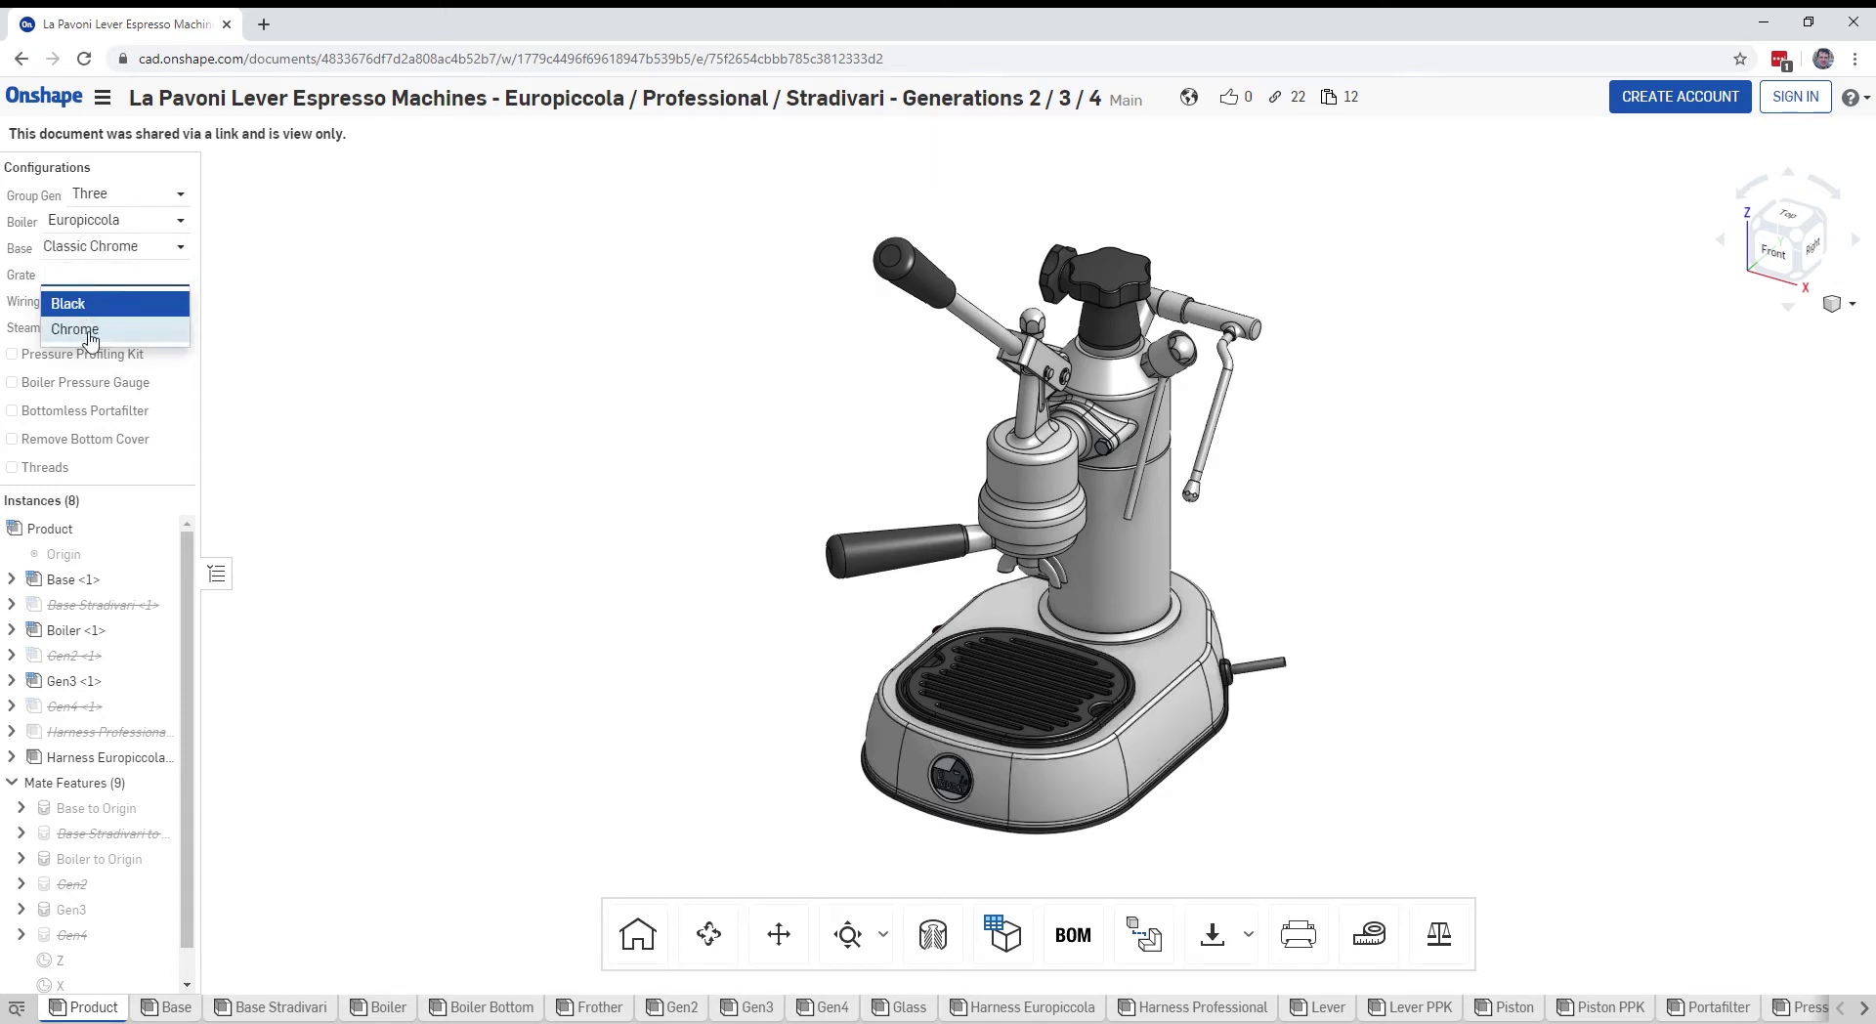
left_click(90, 326)
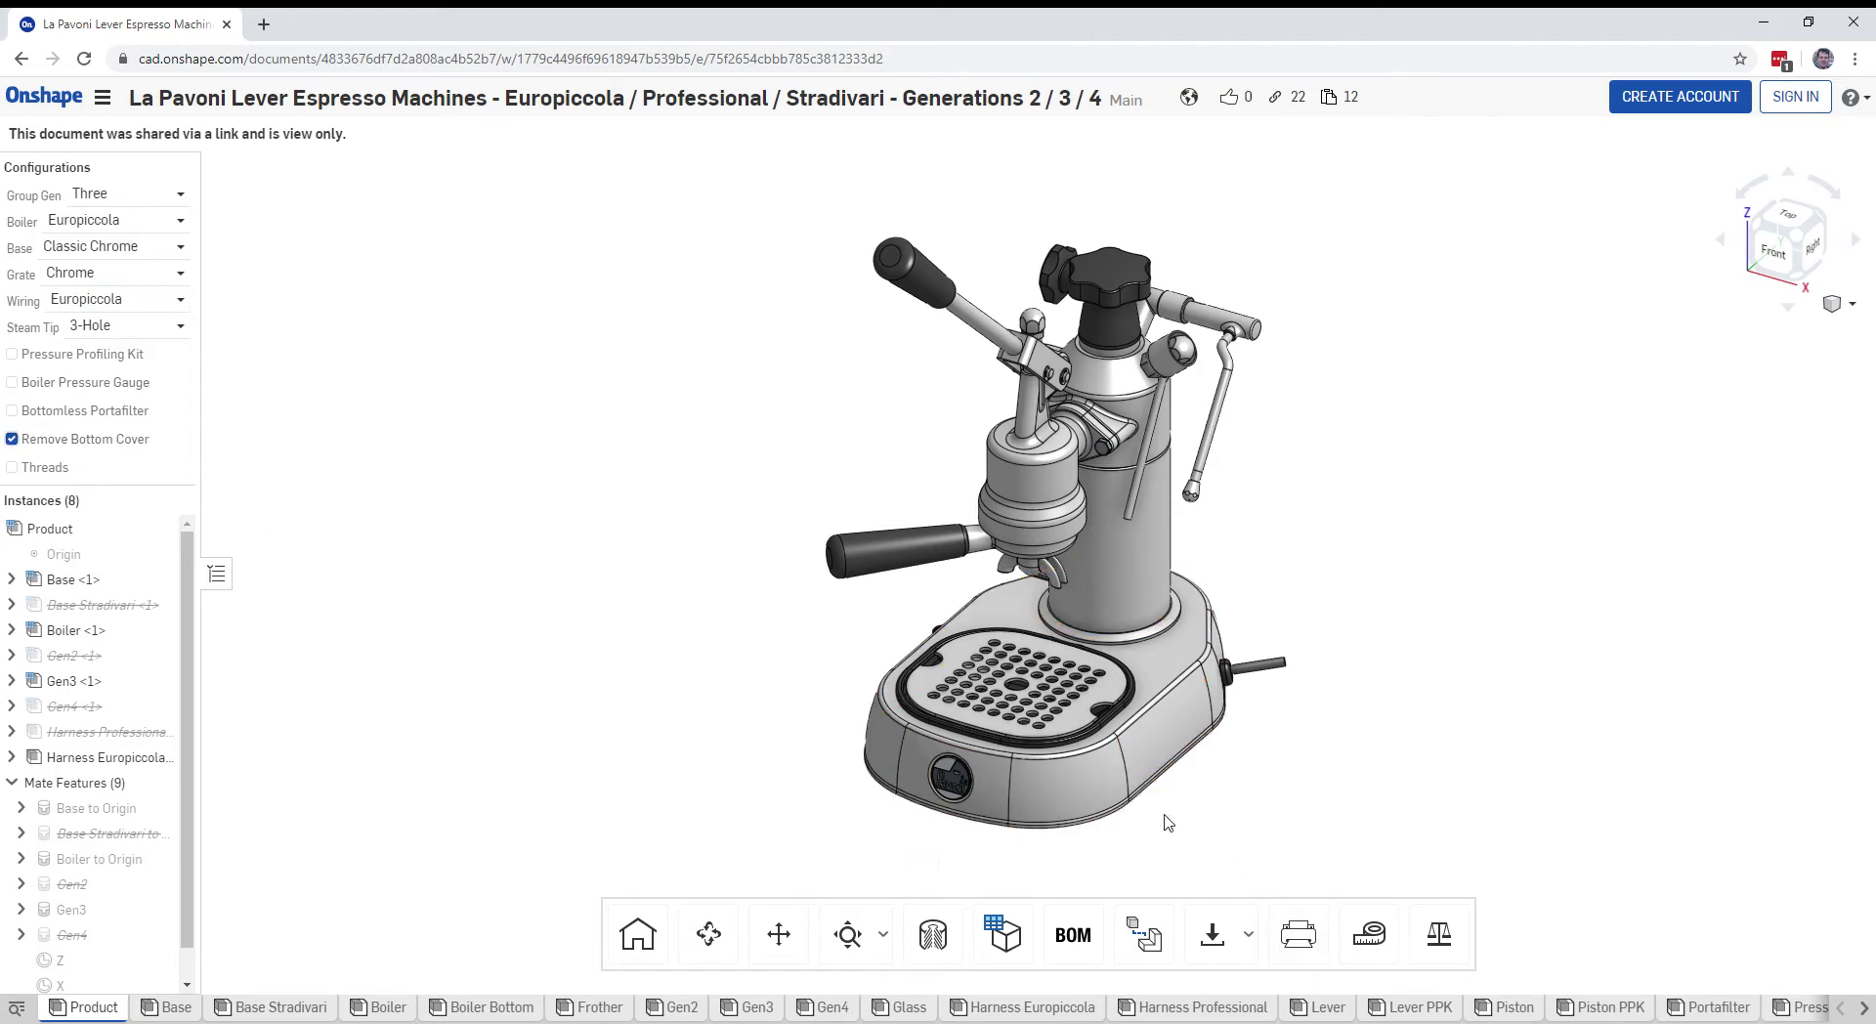
Examine the wiring, terminal block and boiler underside inside the open base from below and at several tilt angles
right_click_drag(1173, 820, 1304, 685)
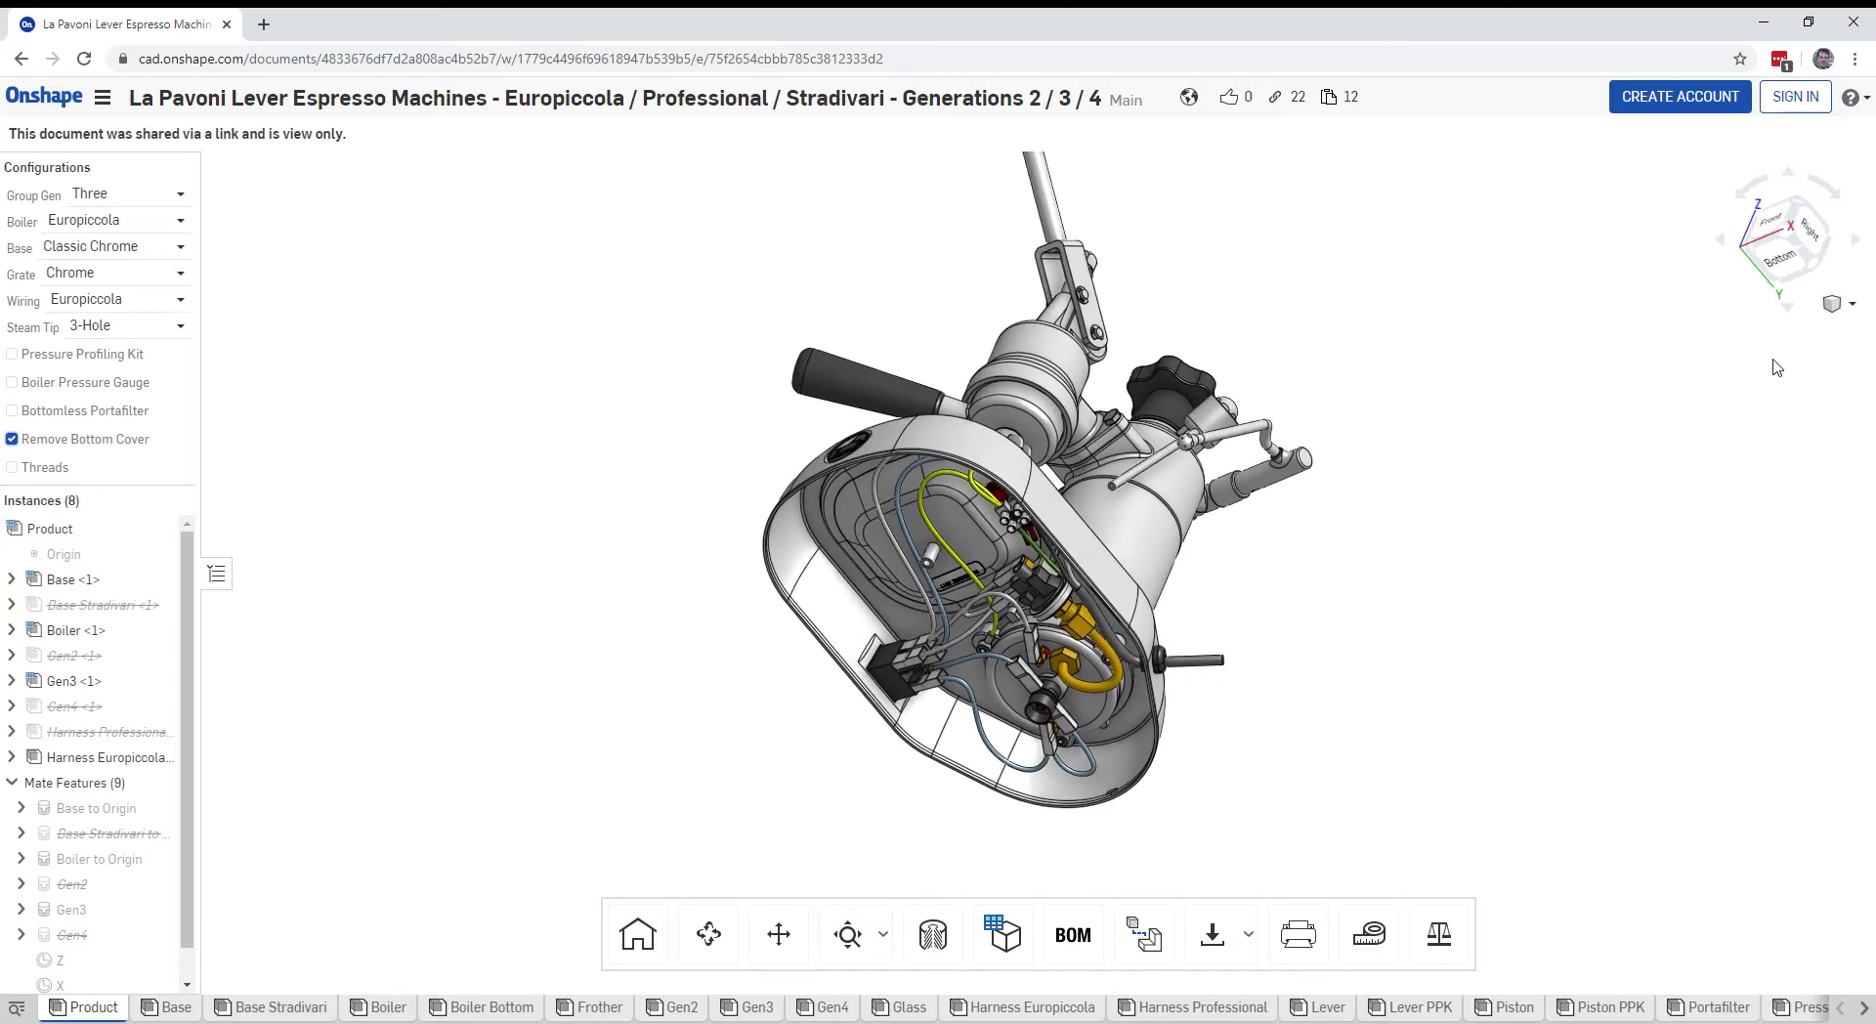
left_click(1783, 264)
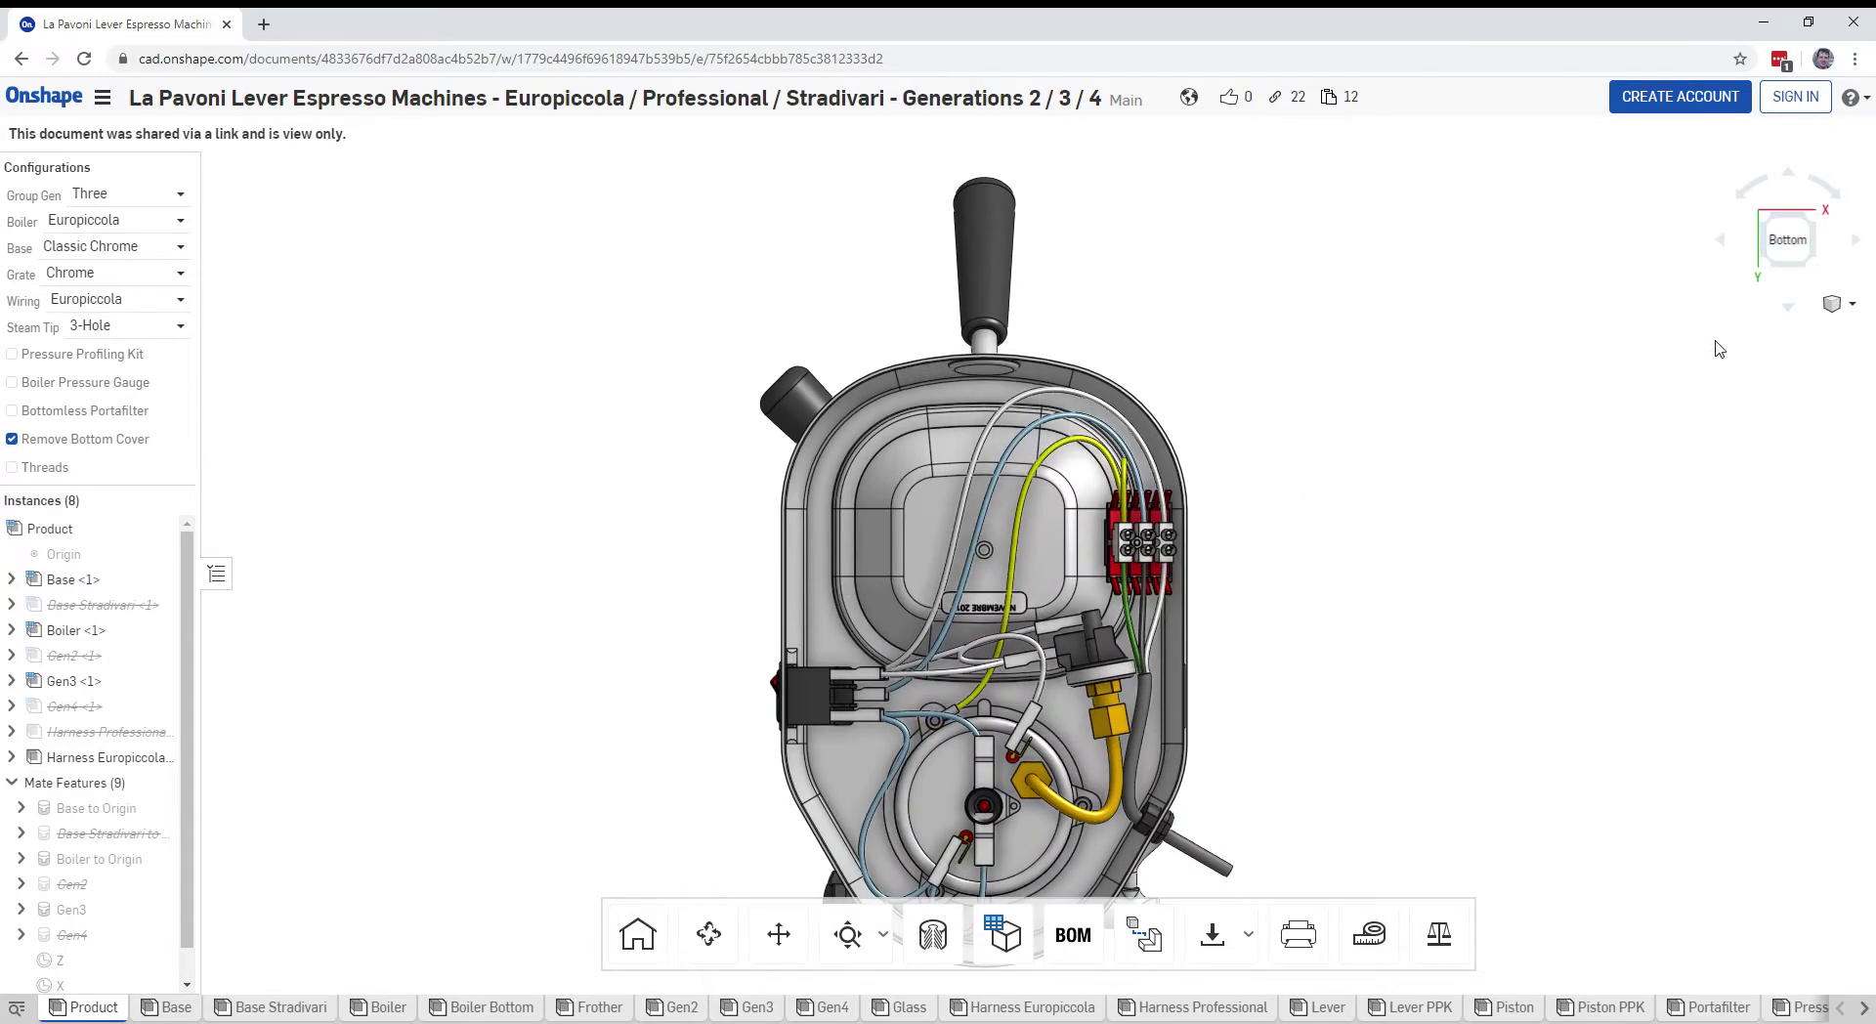
middle_click_drag(1504, 578, 1469, 489)
right_click_drag(1416, 577, 1134, 563)
scroll(1136, 571, "down", 3)
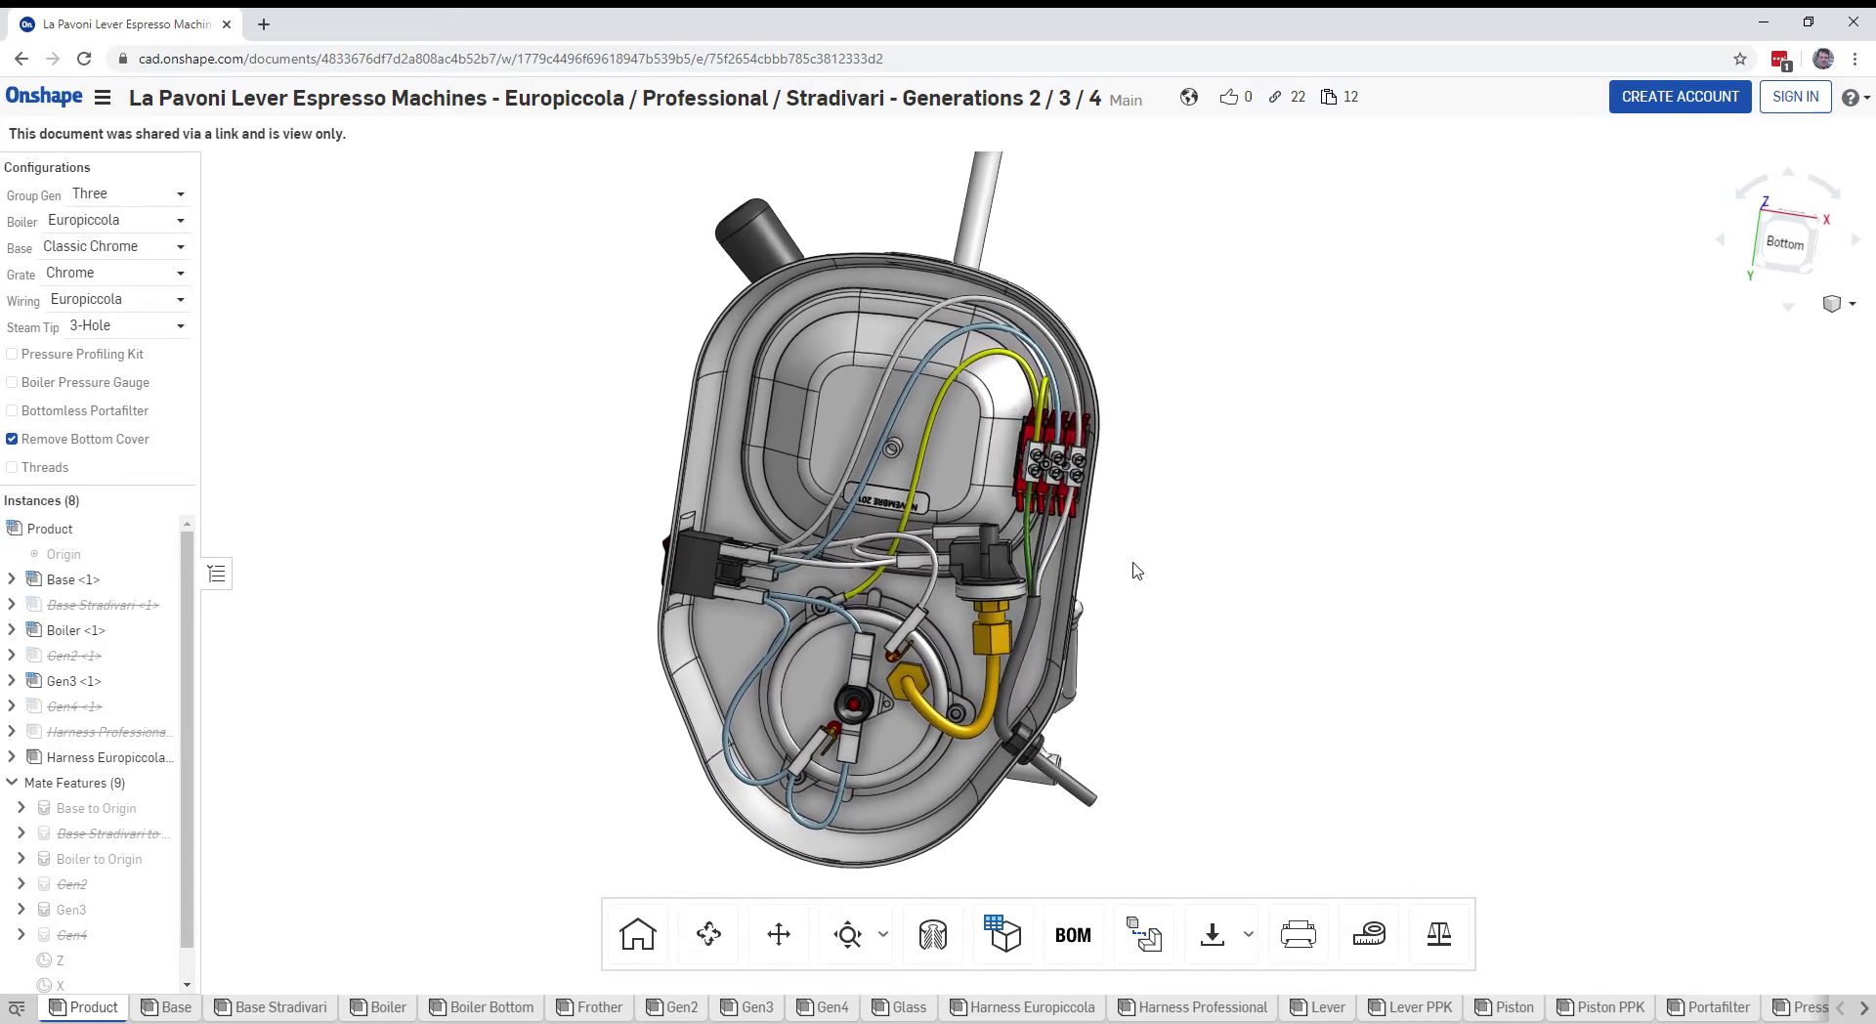
key("Up")
key("Up")
key("Up")
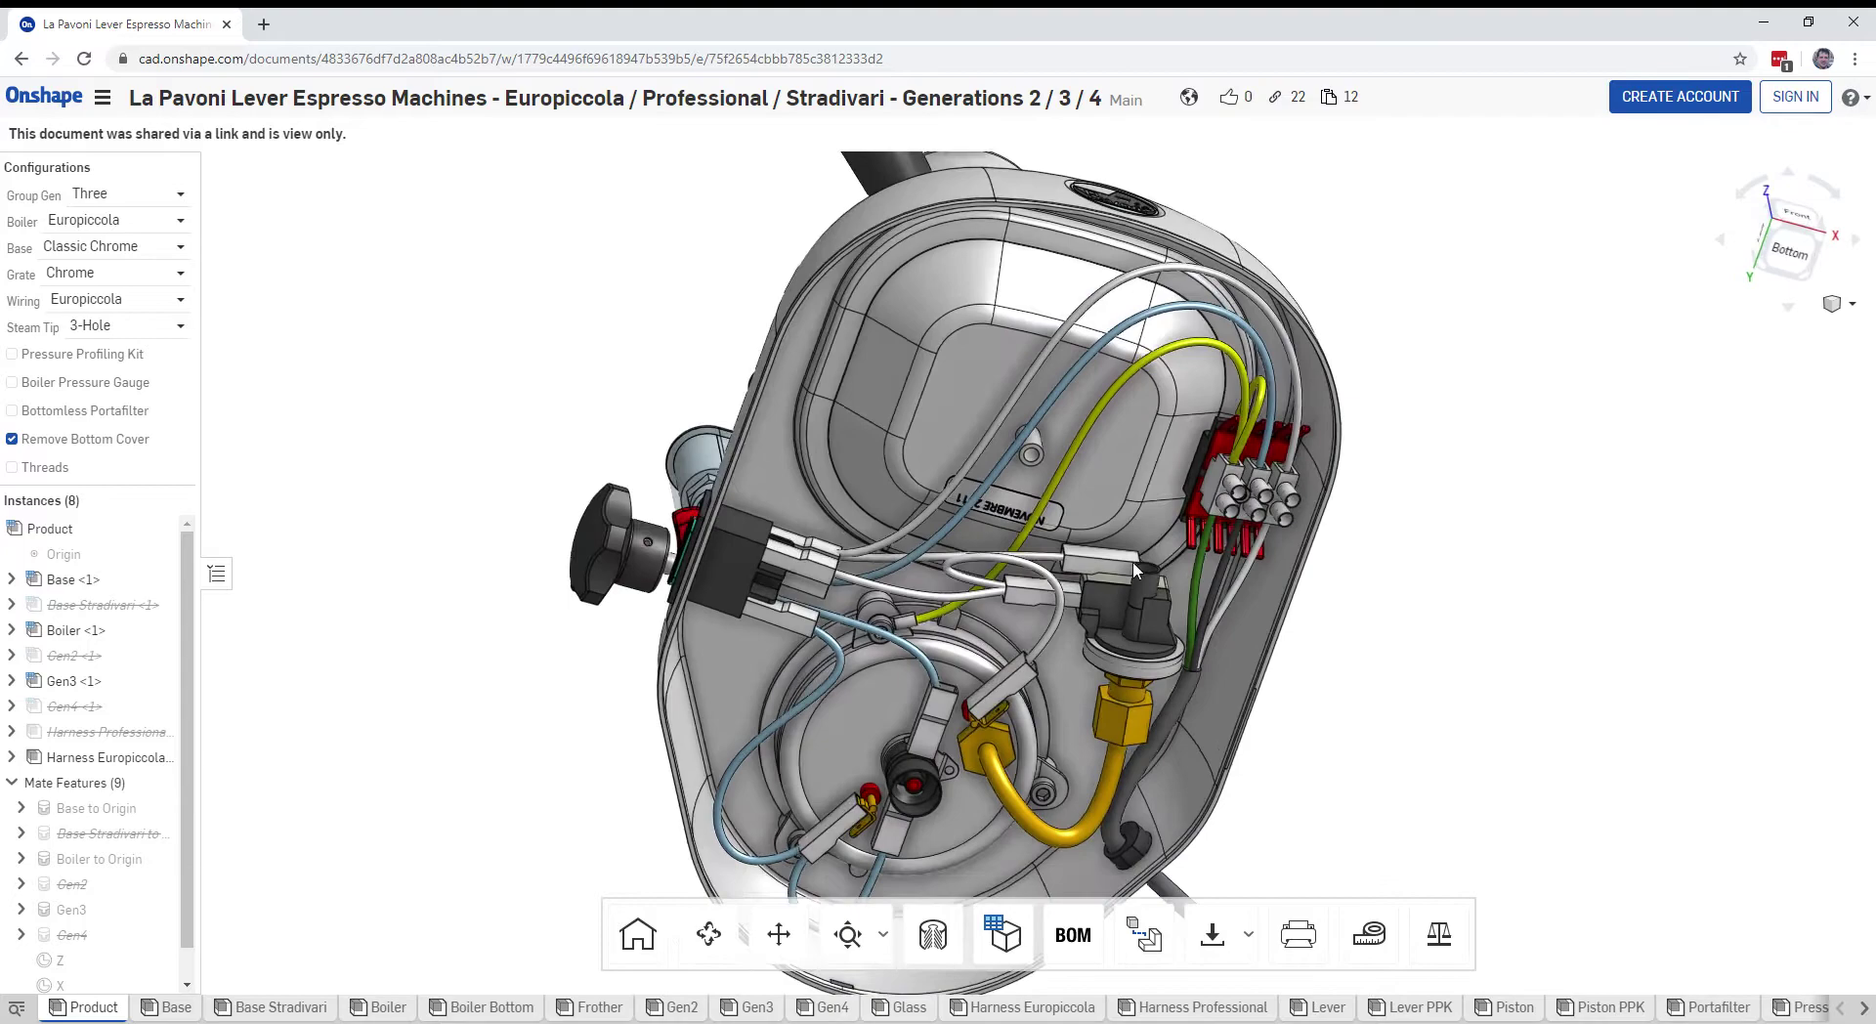
key("Down")
key("Down")
key("Down")
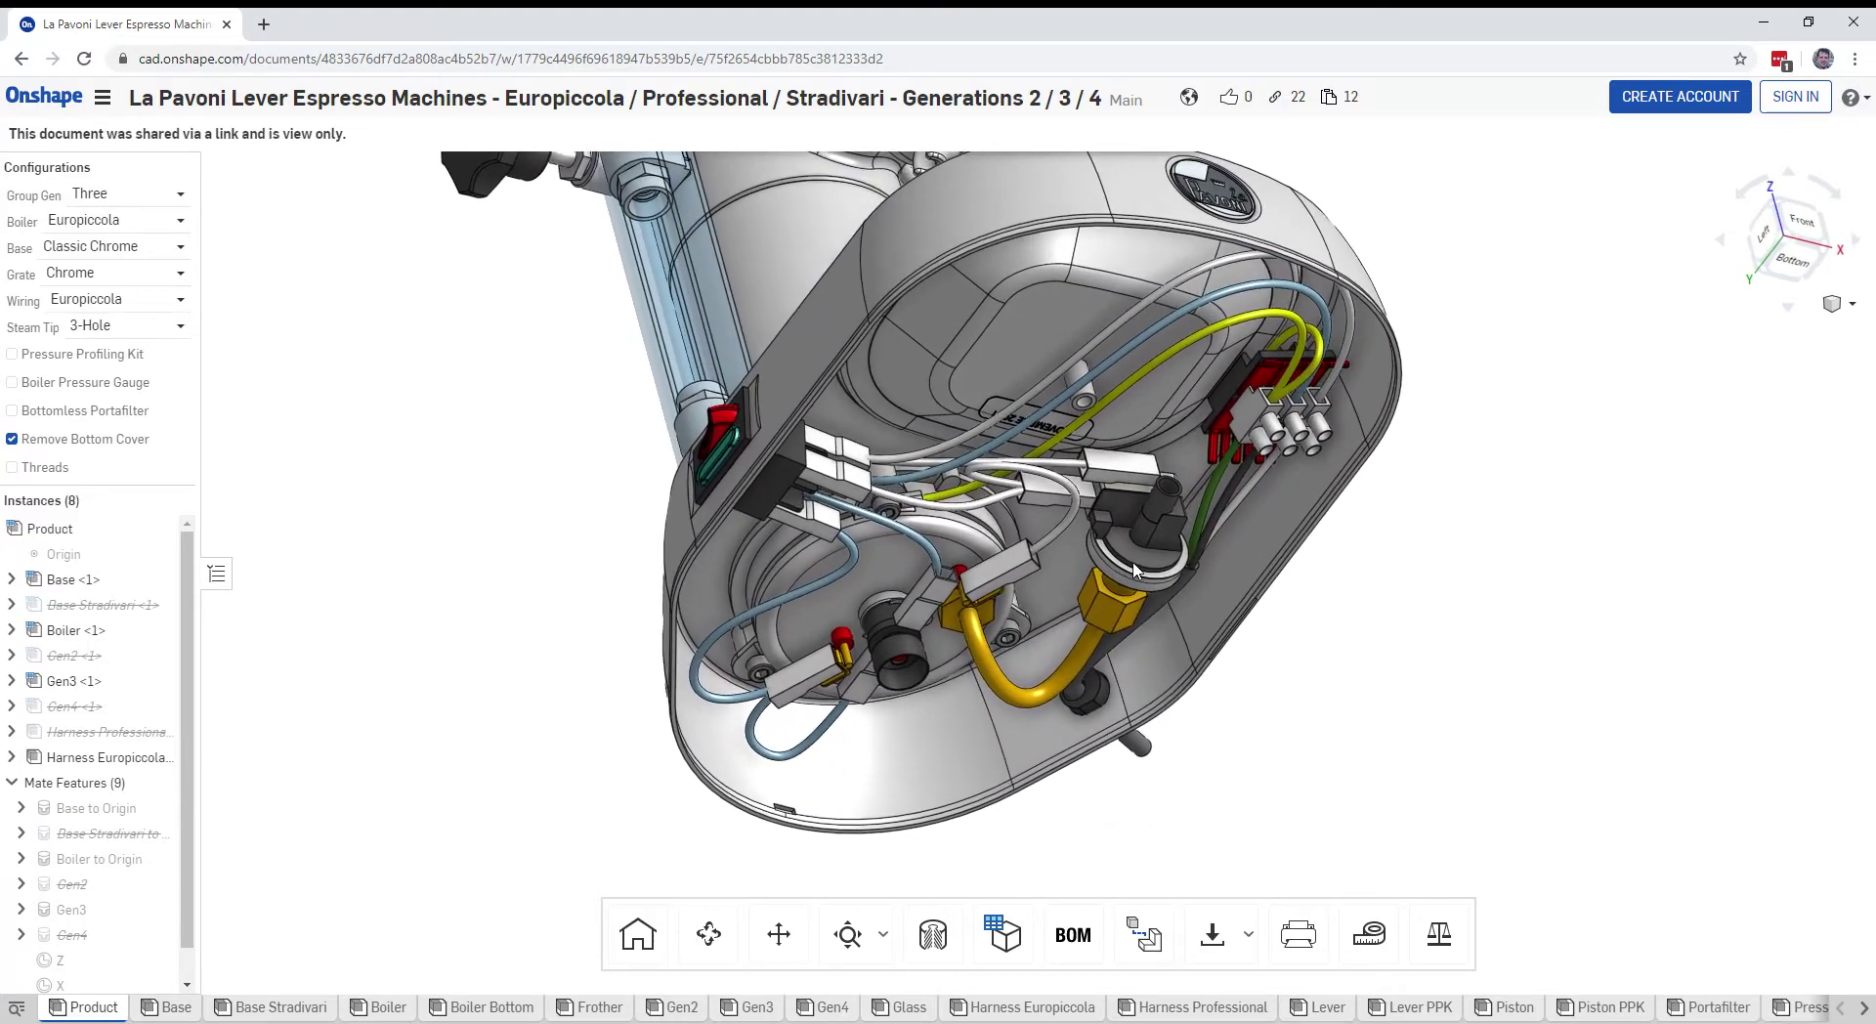
key("Up")
key("Up")
key("Up")
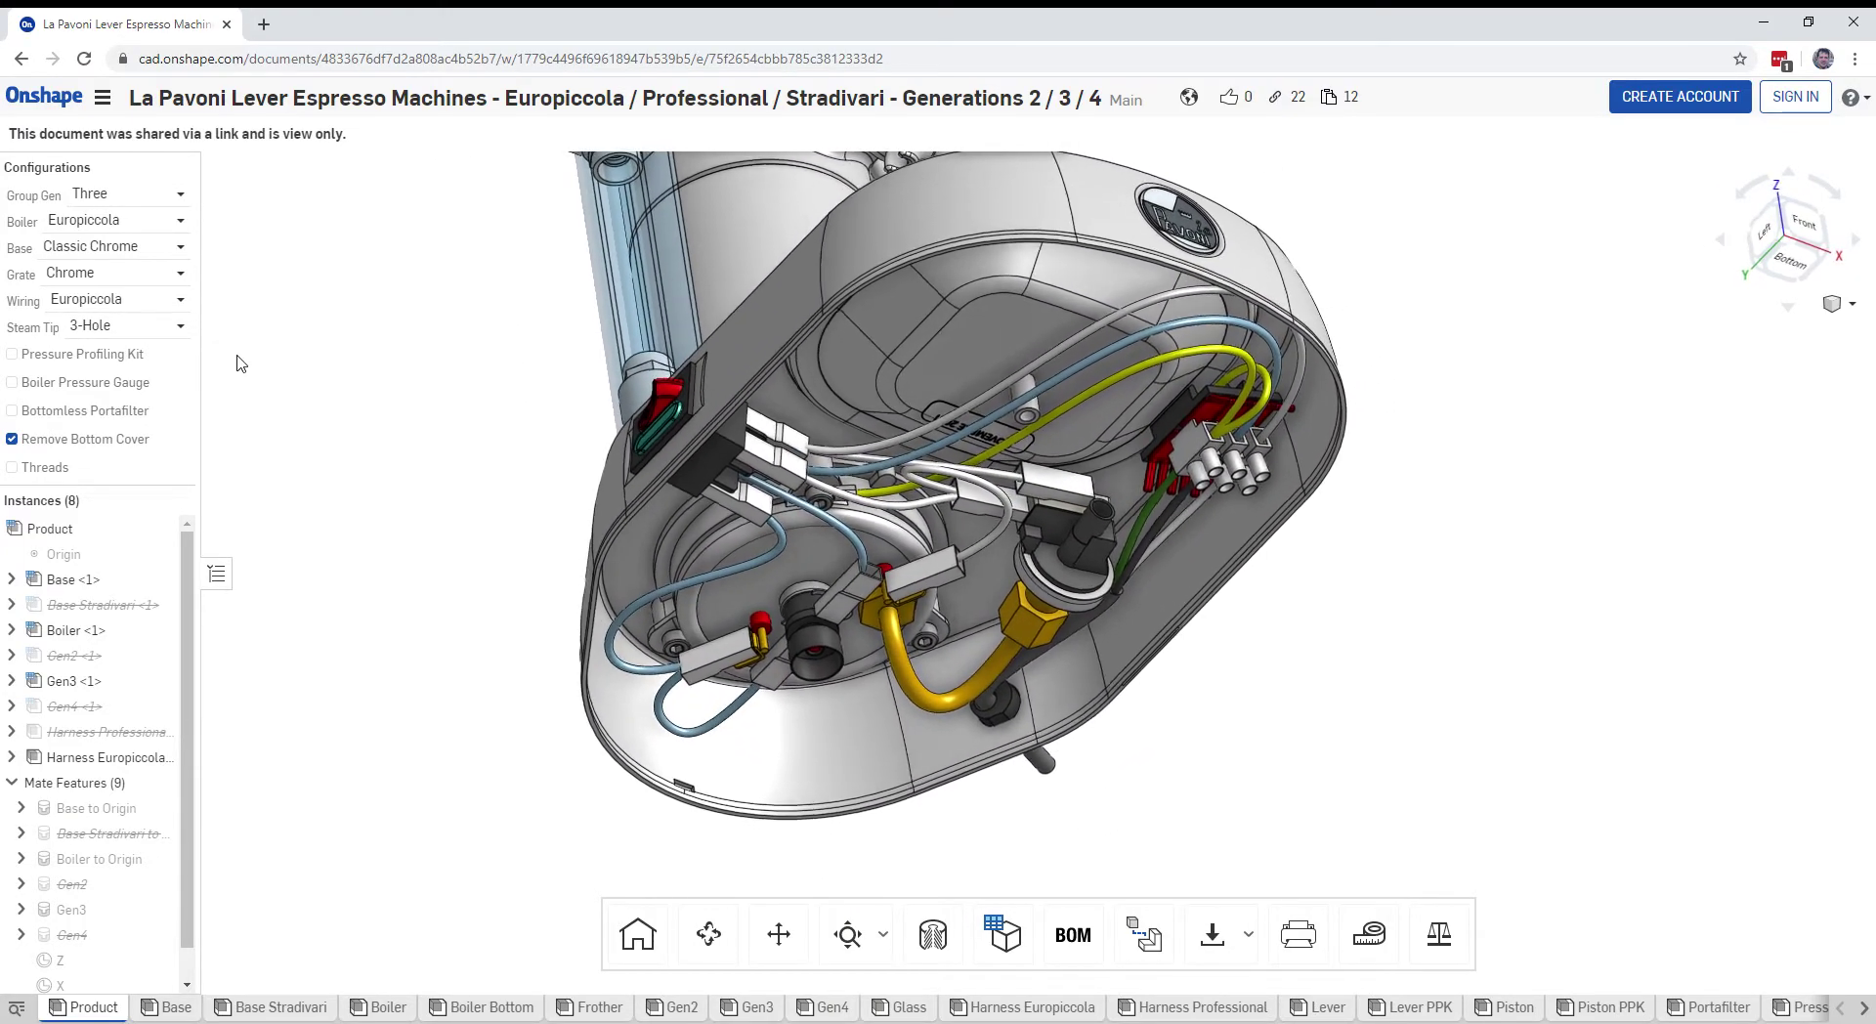
key("Up")
key("Up")
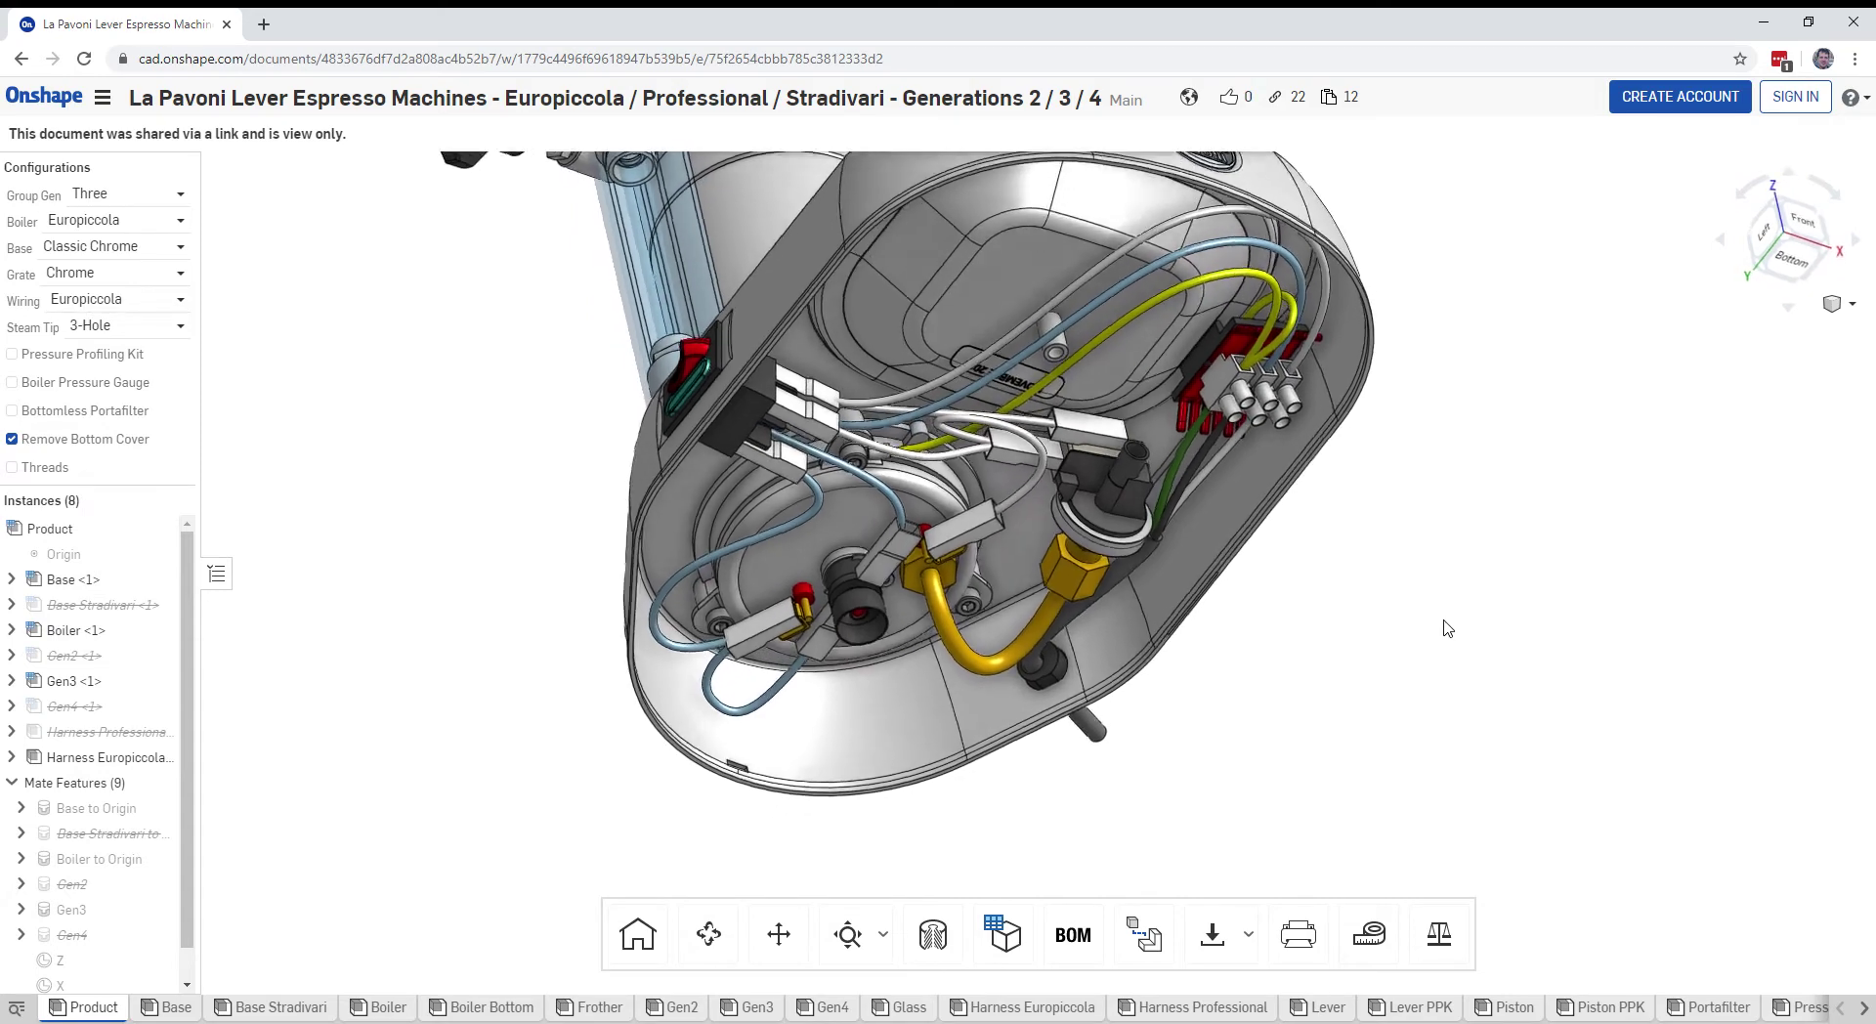
key("Up")
key("Up")
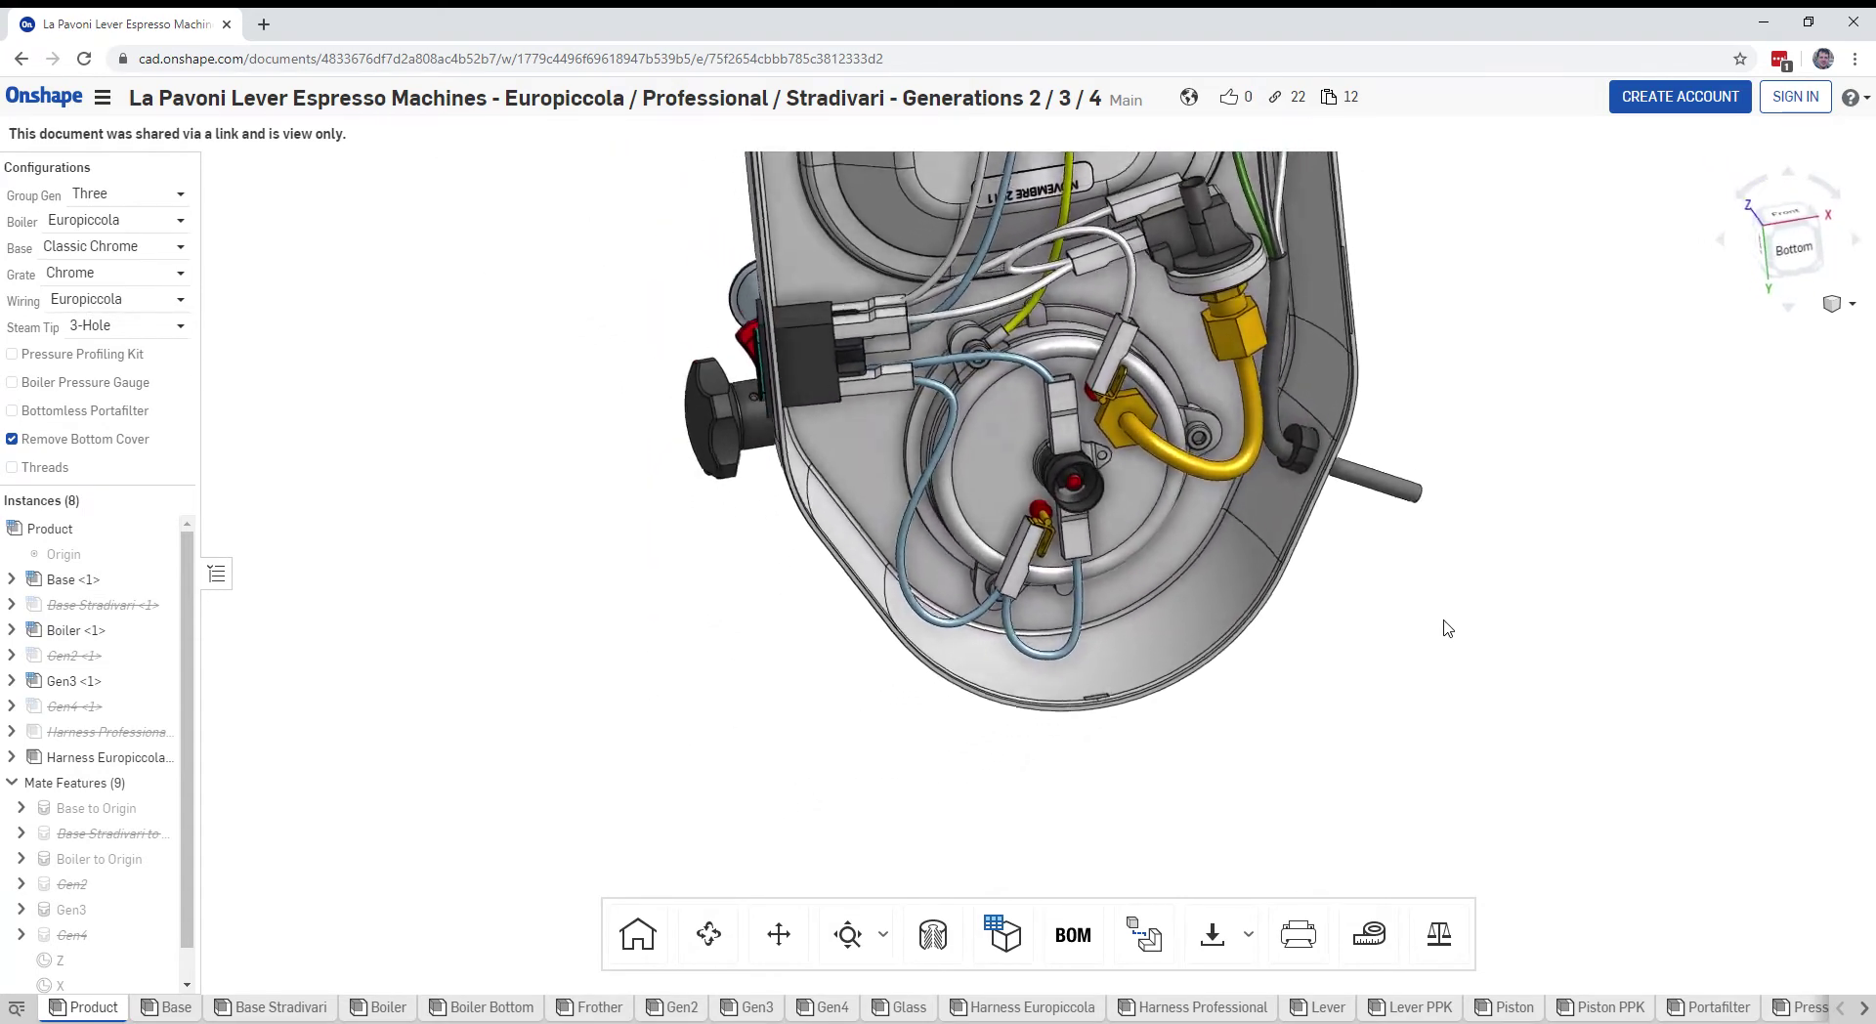
key("Up")
key("Up")
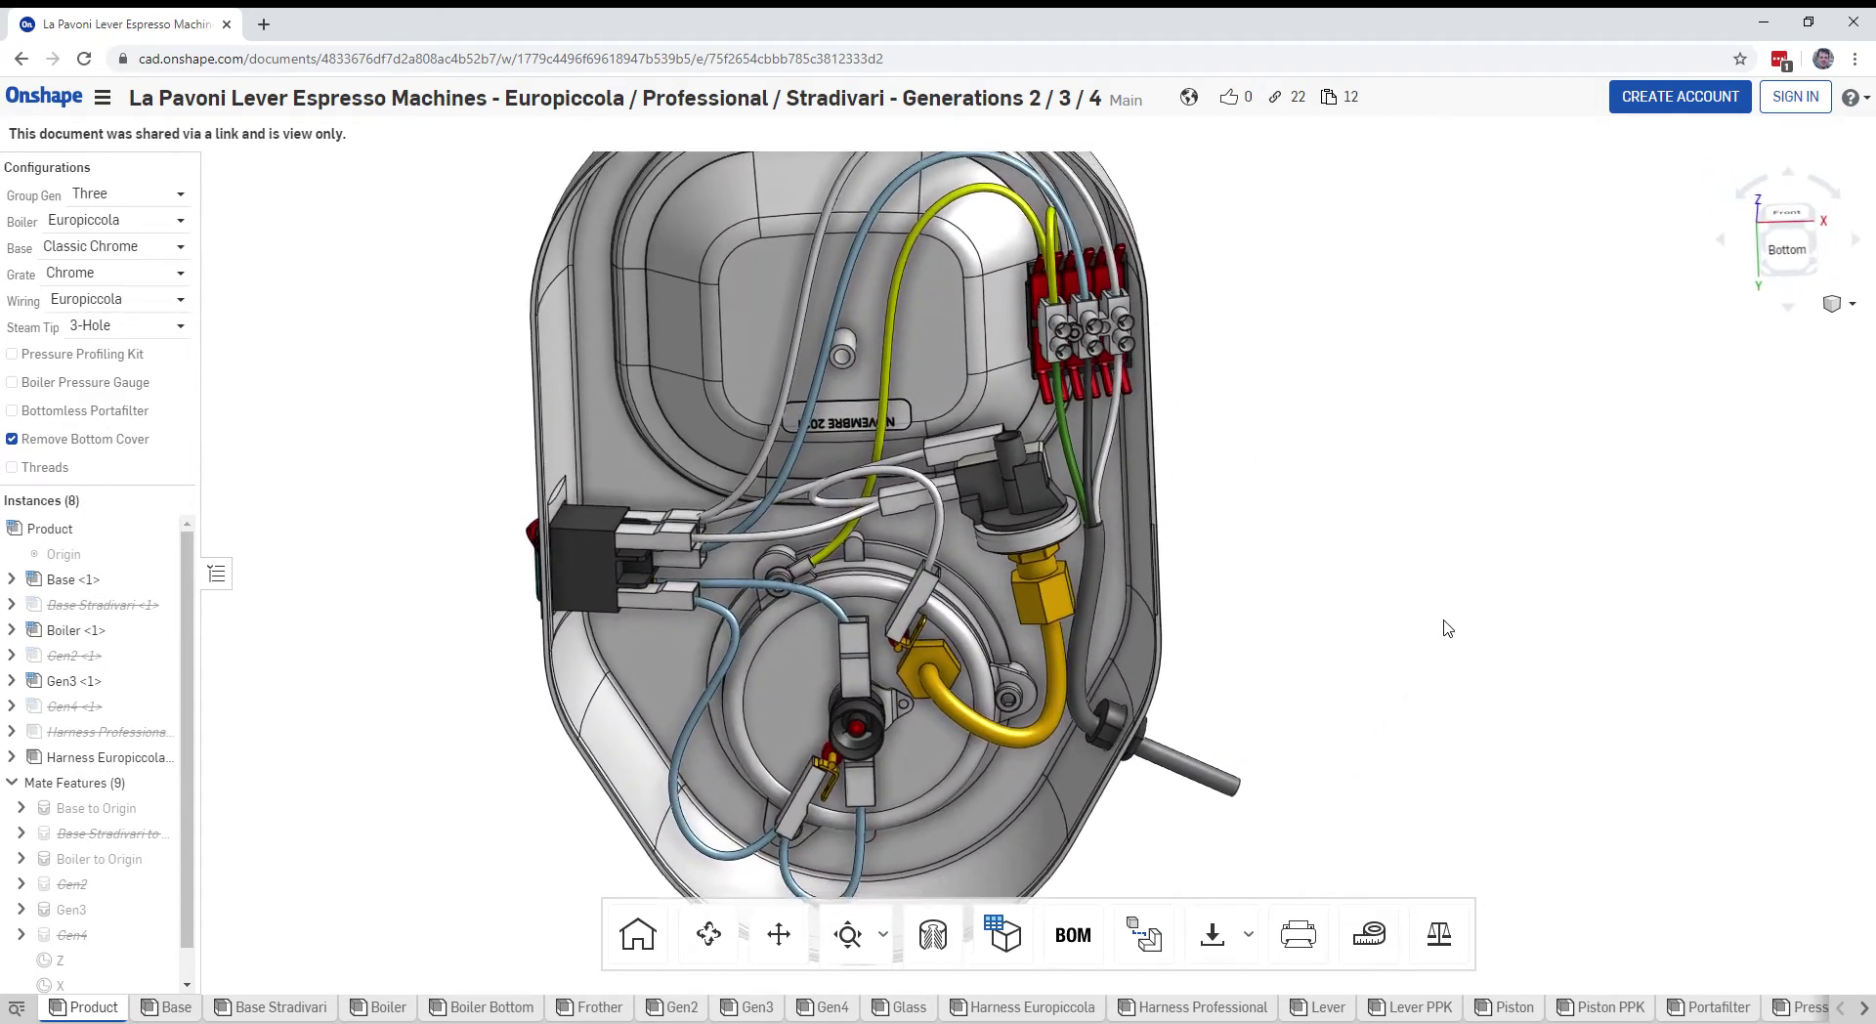
Highlight the wiring harness at the power cord where it leaves the base, and clear the selection
left_click(1165, 788)
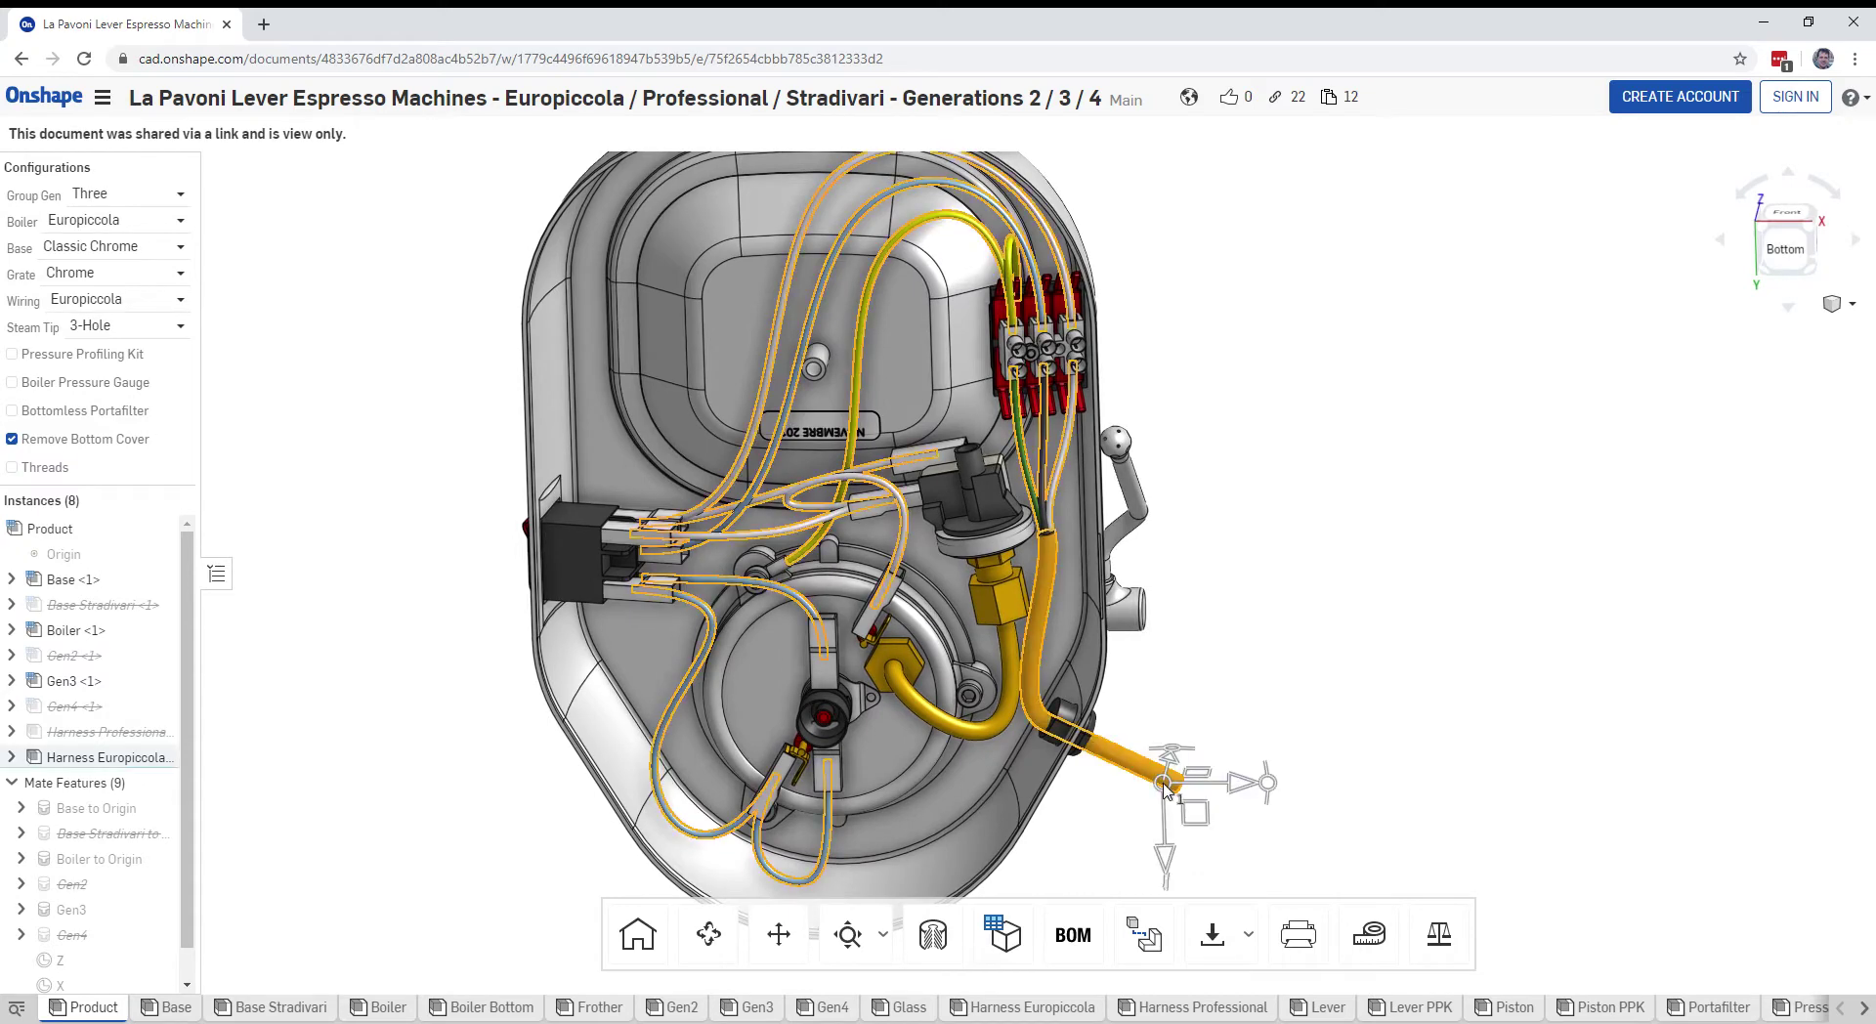
left_click(1309, 631)
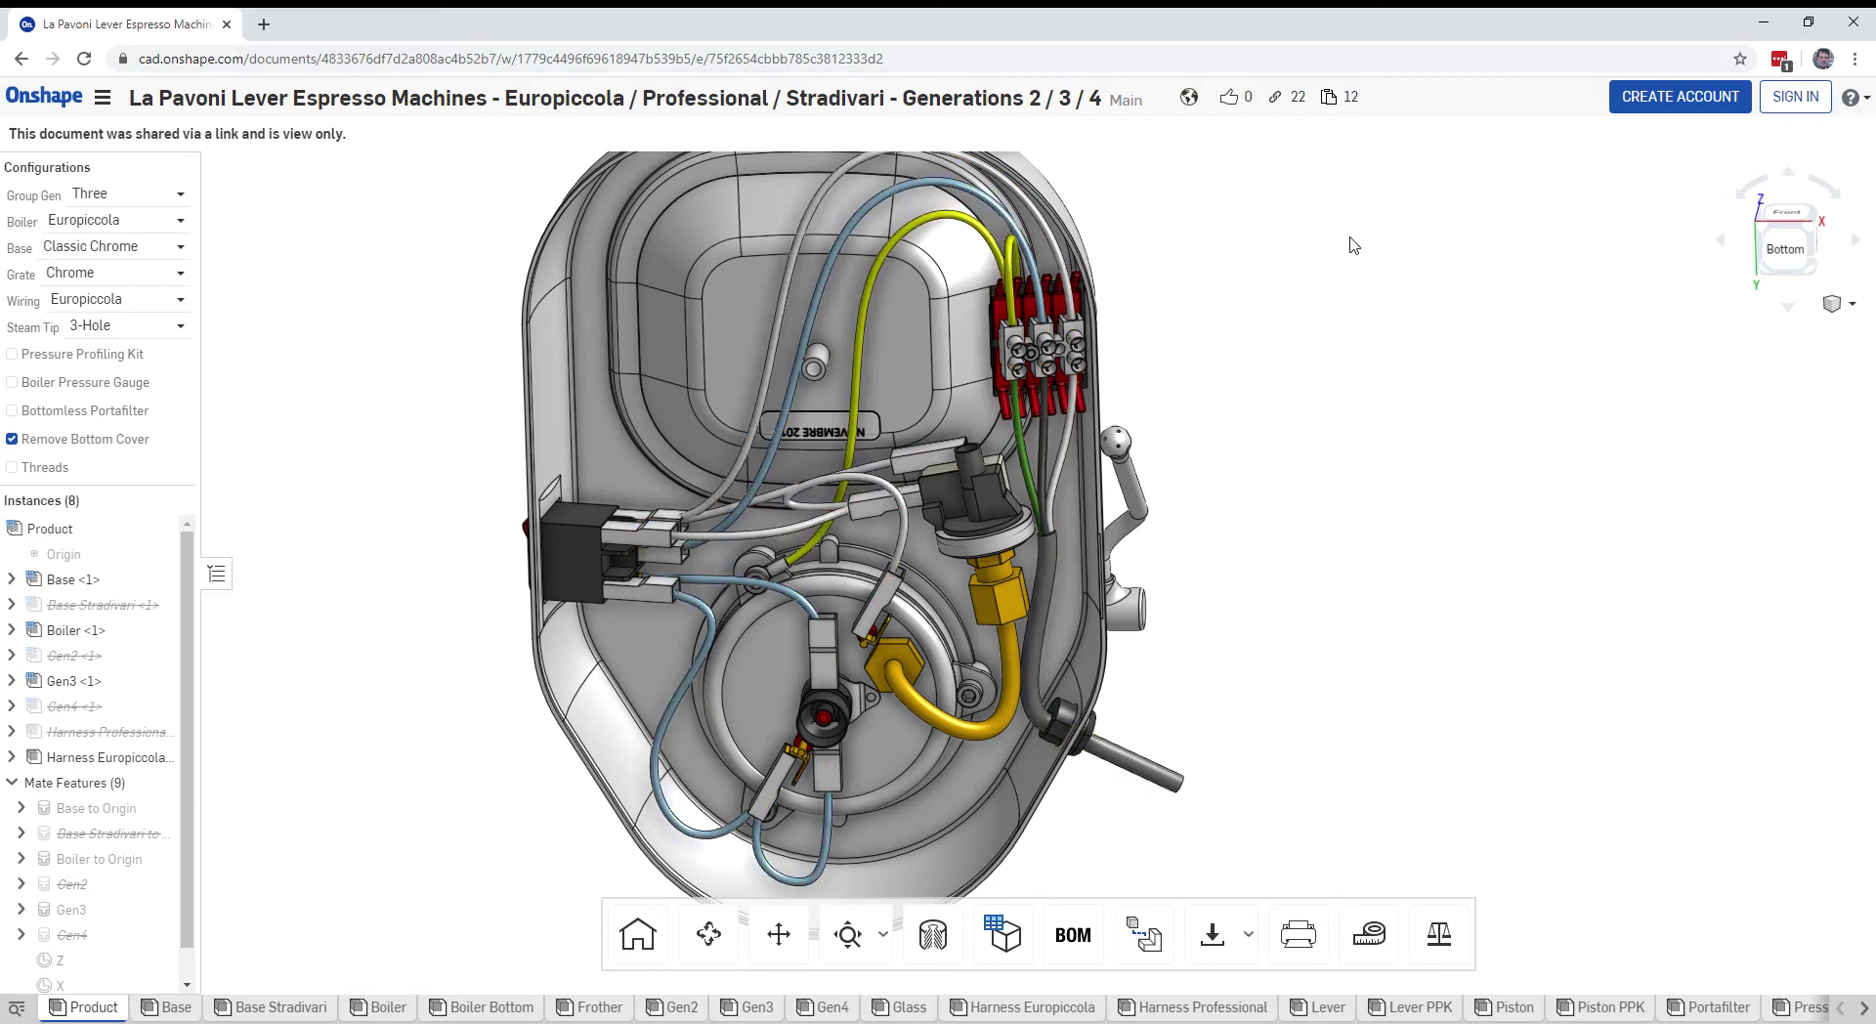
right_click_drag(1351, 245, 825, 399)
scroll(767, 542, "up", 3)
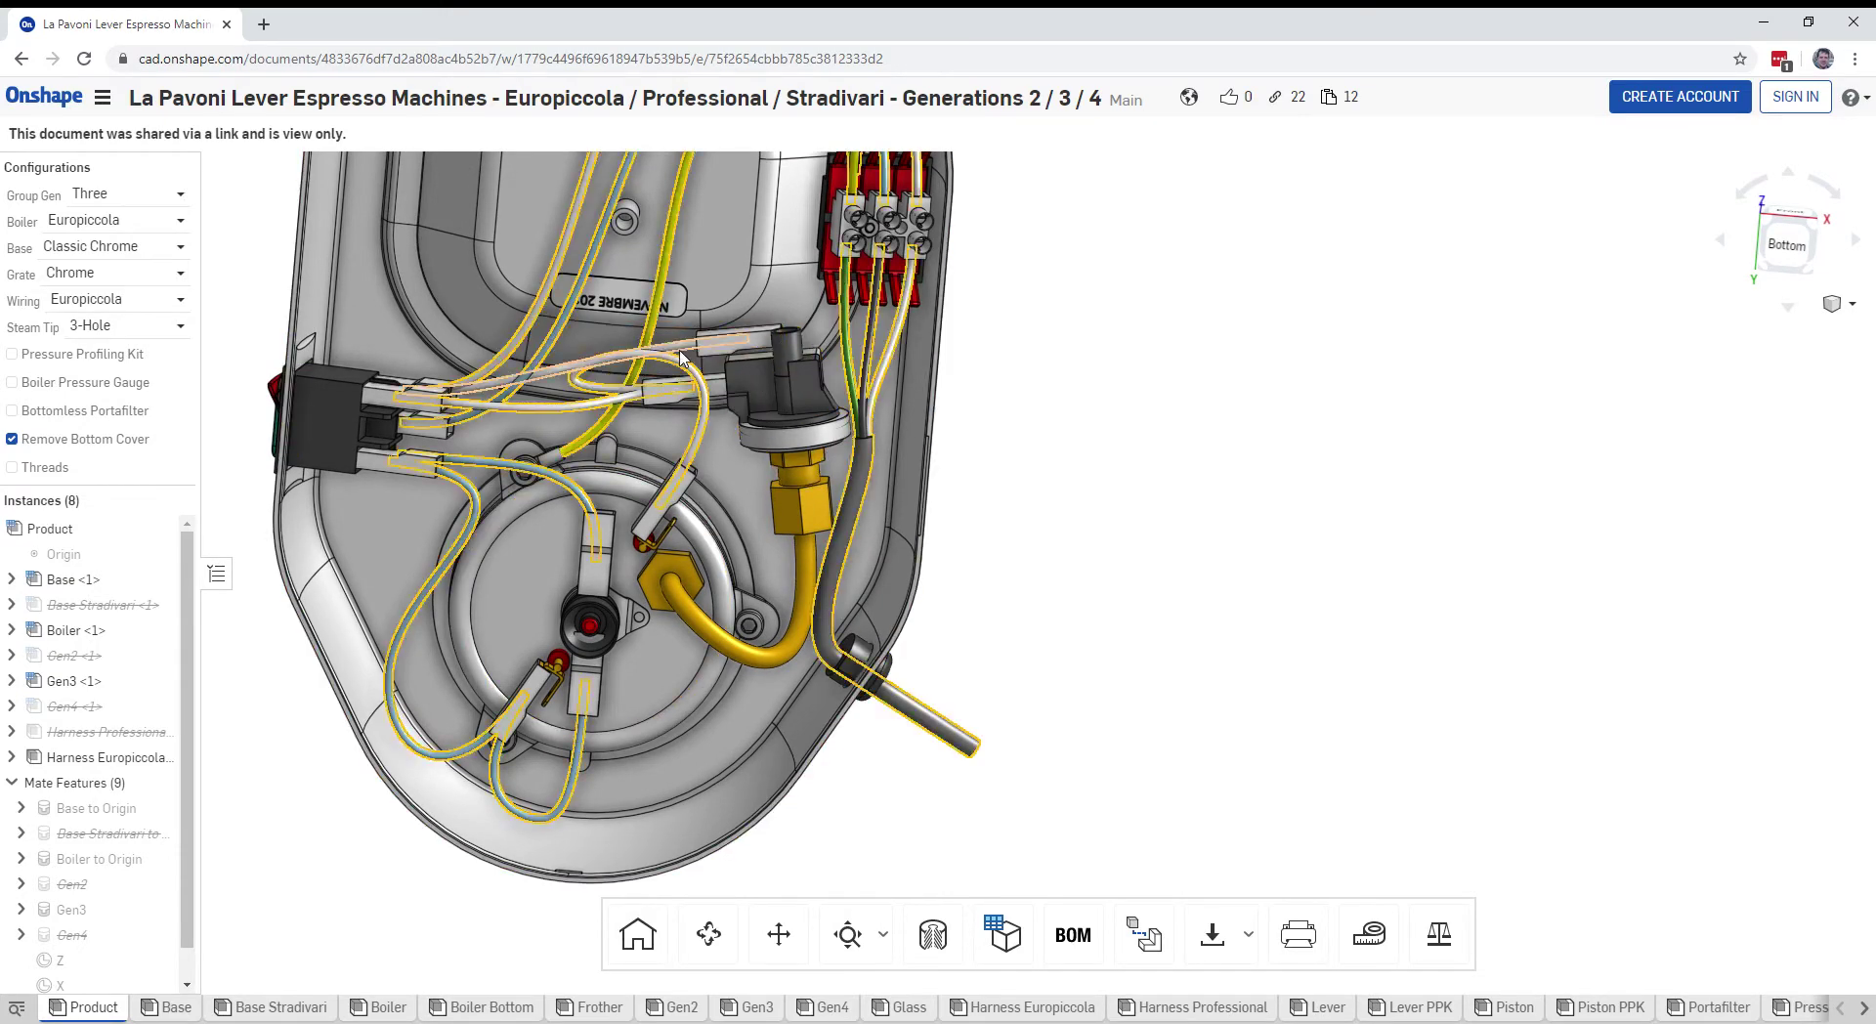
Highlight the wire connectors on the pressure switch and the white wire leading to it, clearing each selection
left_click(719, 399)
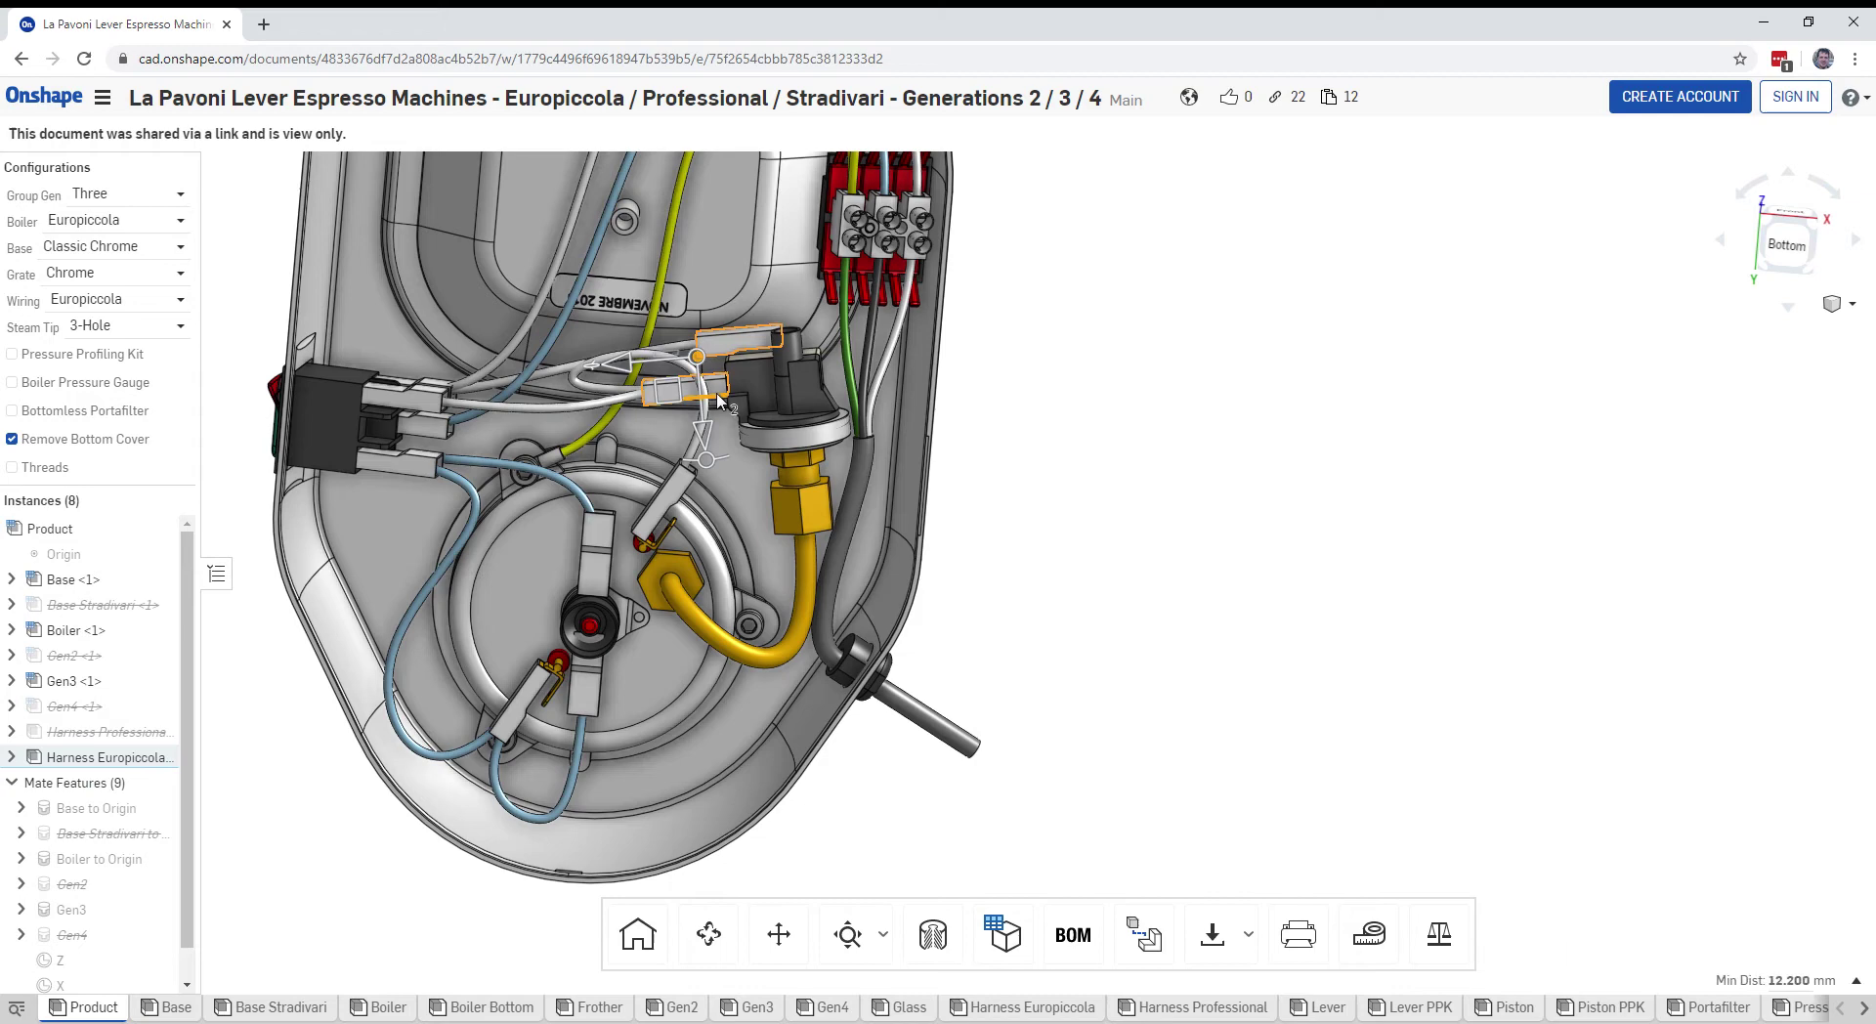
left_click(1478, 404)
scroll(728, 358, "up", 5)
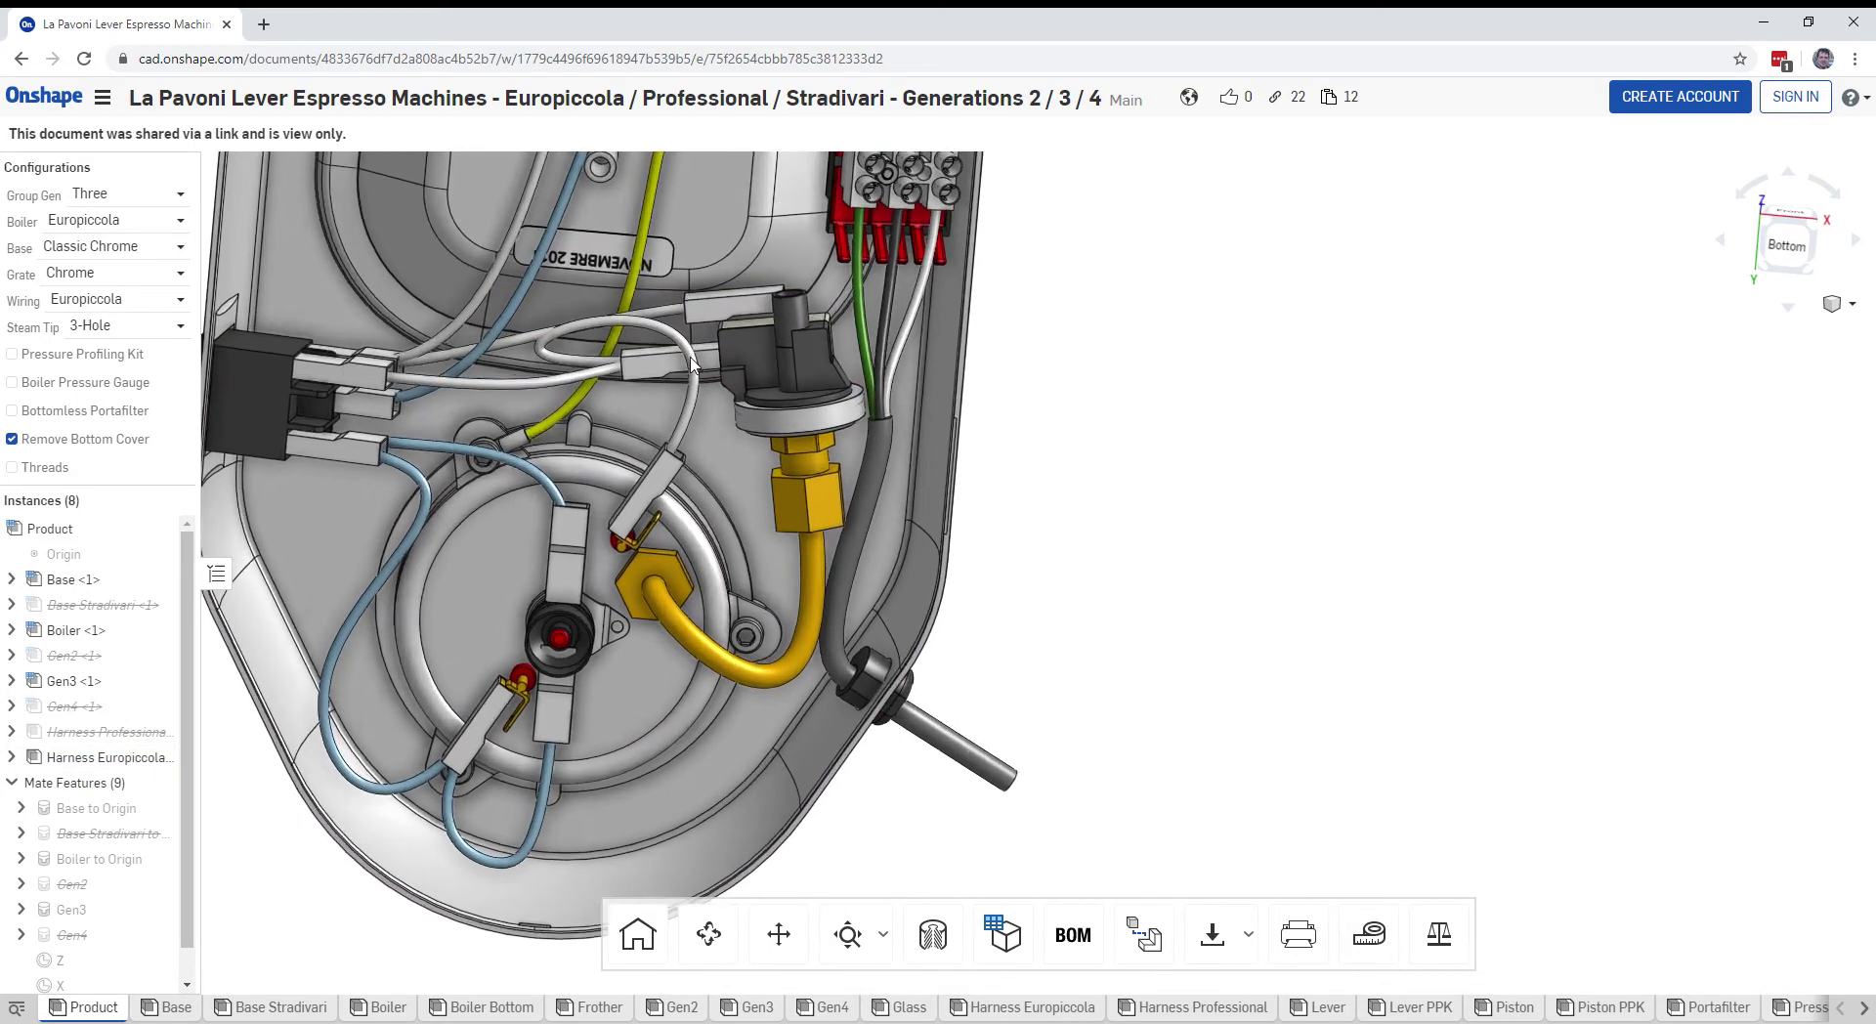
left_click(618, 420)
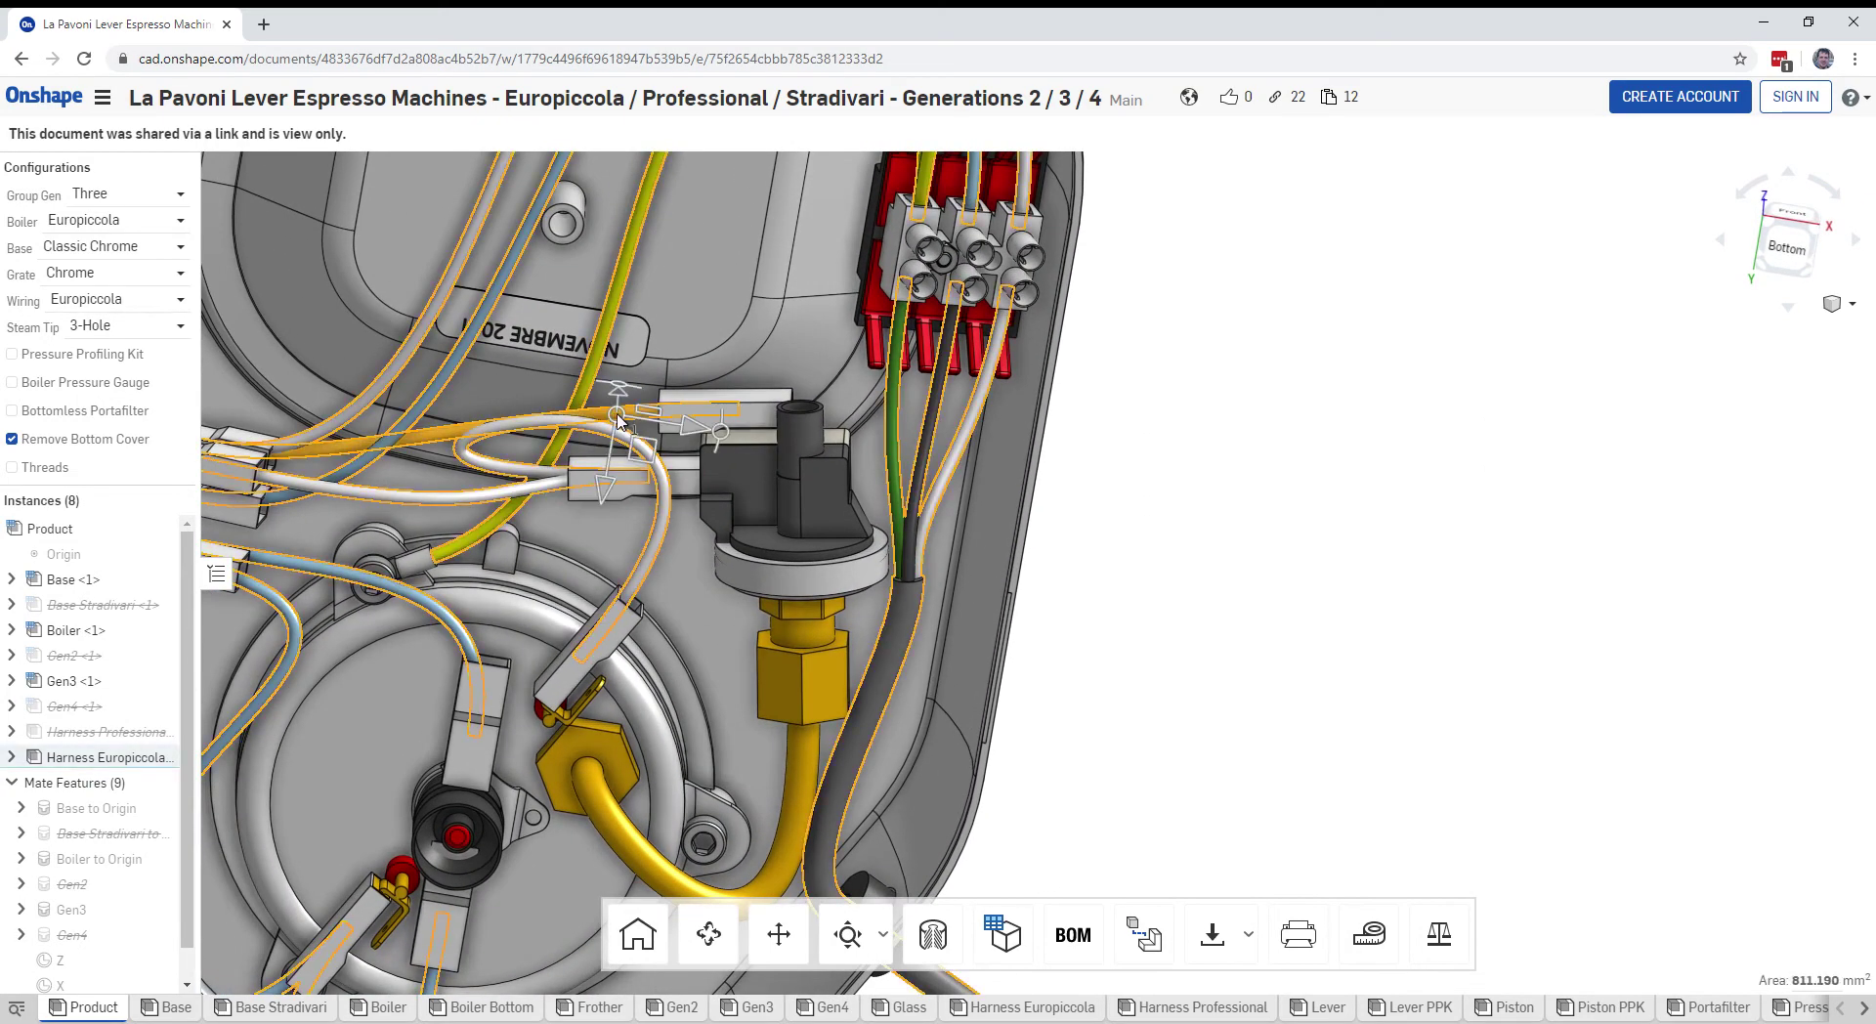
left_click(1327, 476)
Examine the heating element terminals, power switch and pressure switch connections around the boiler's underside from slightly different angles
scroll(1327, 476, "down", 5)
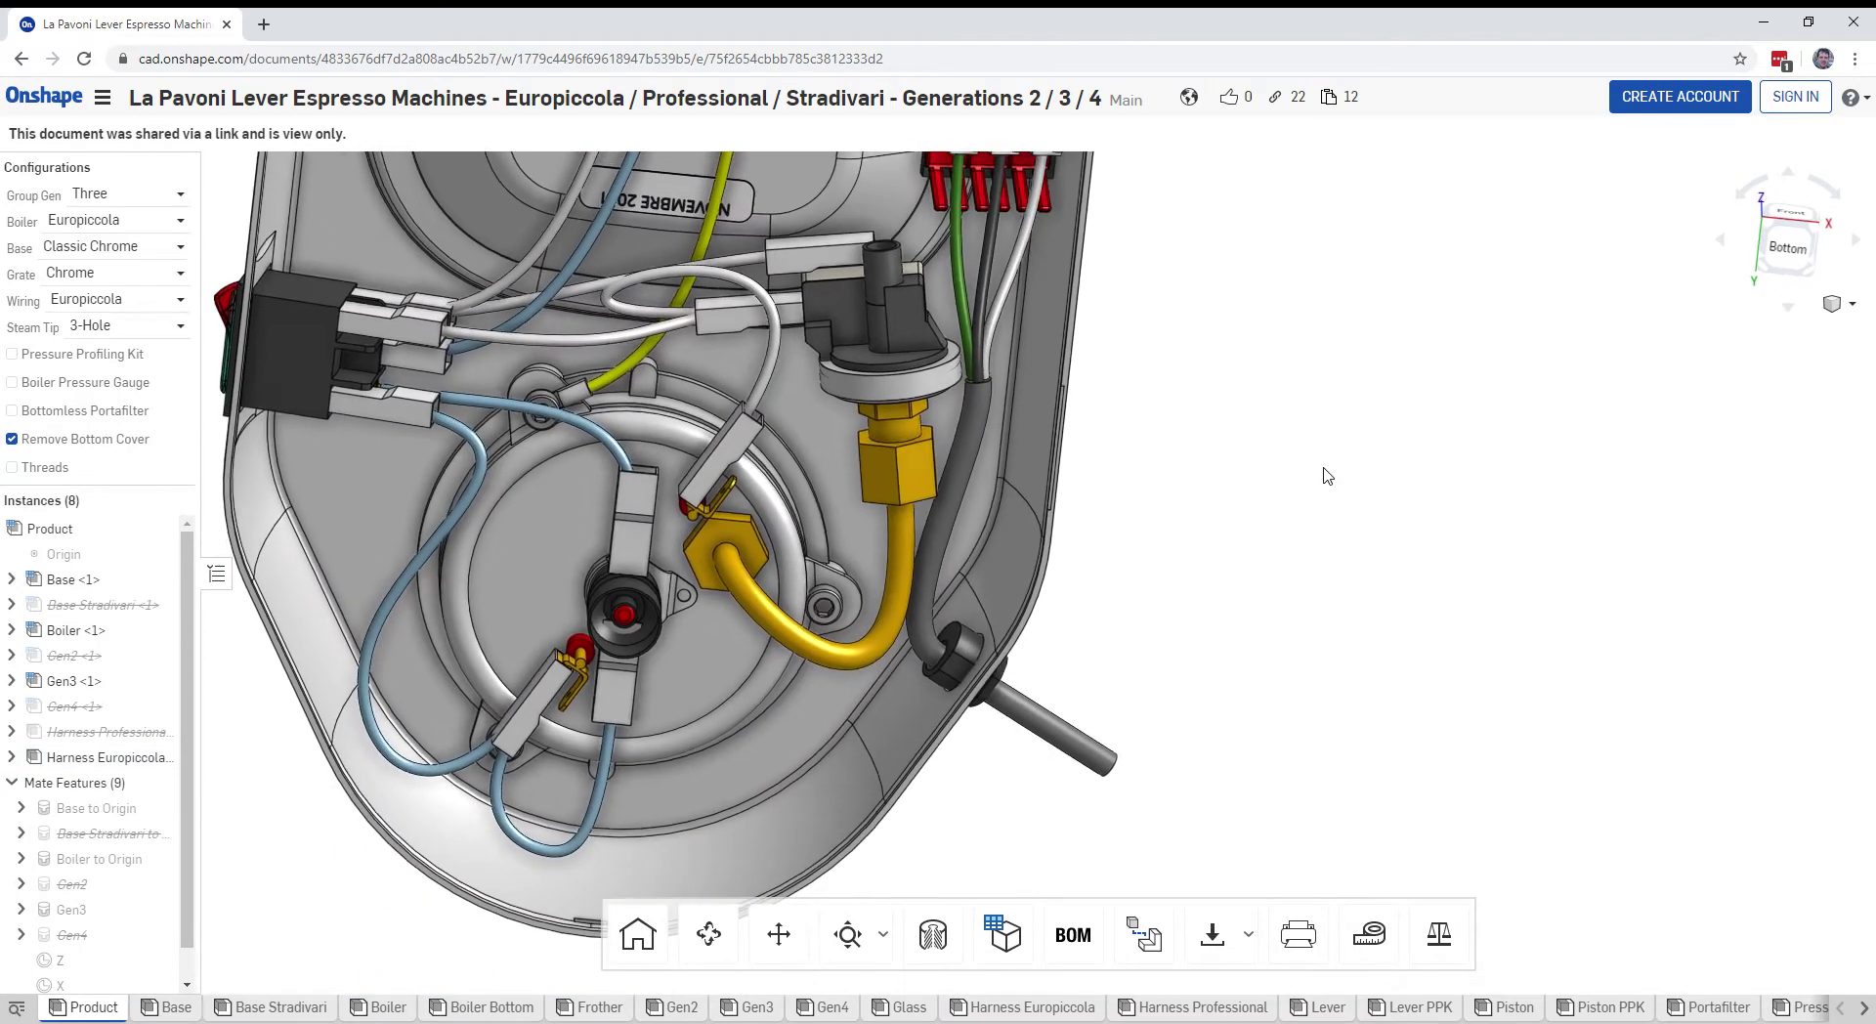
scroll(1327, 477, "down", 3)
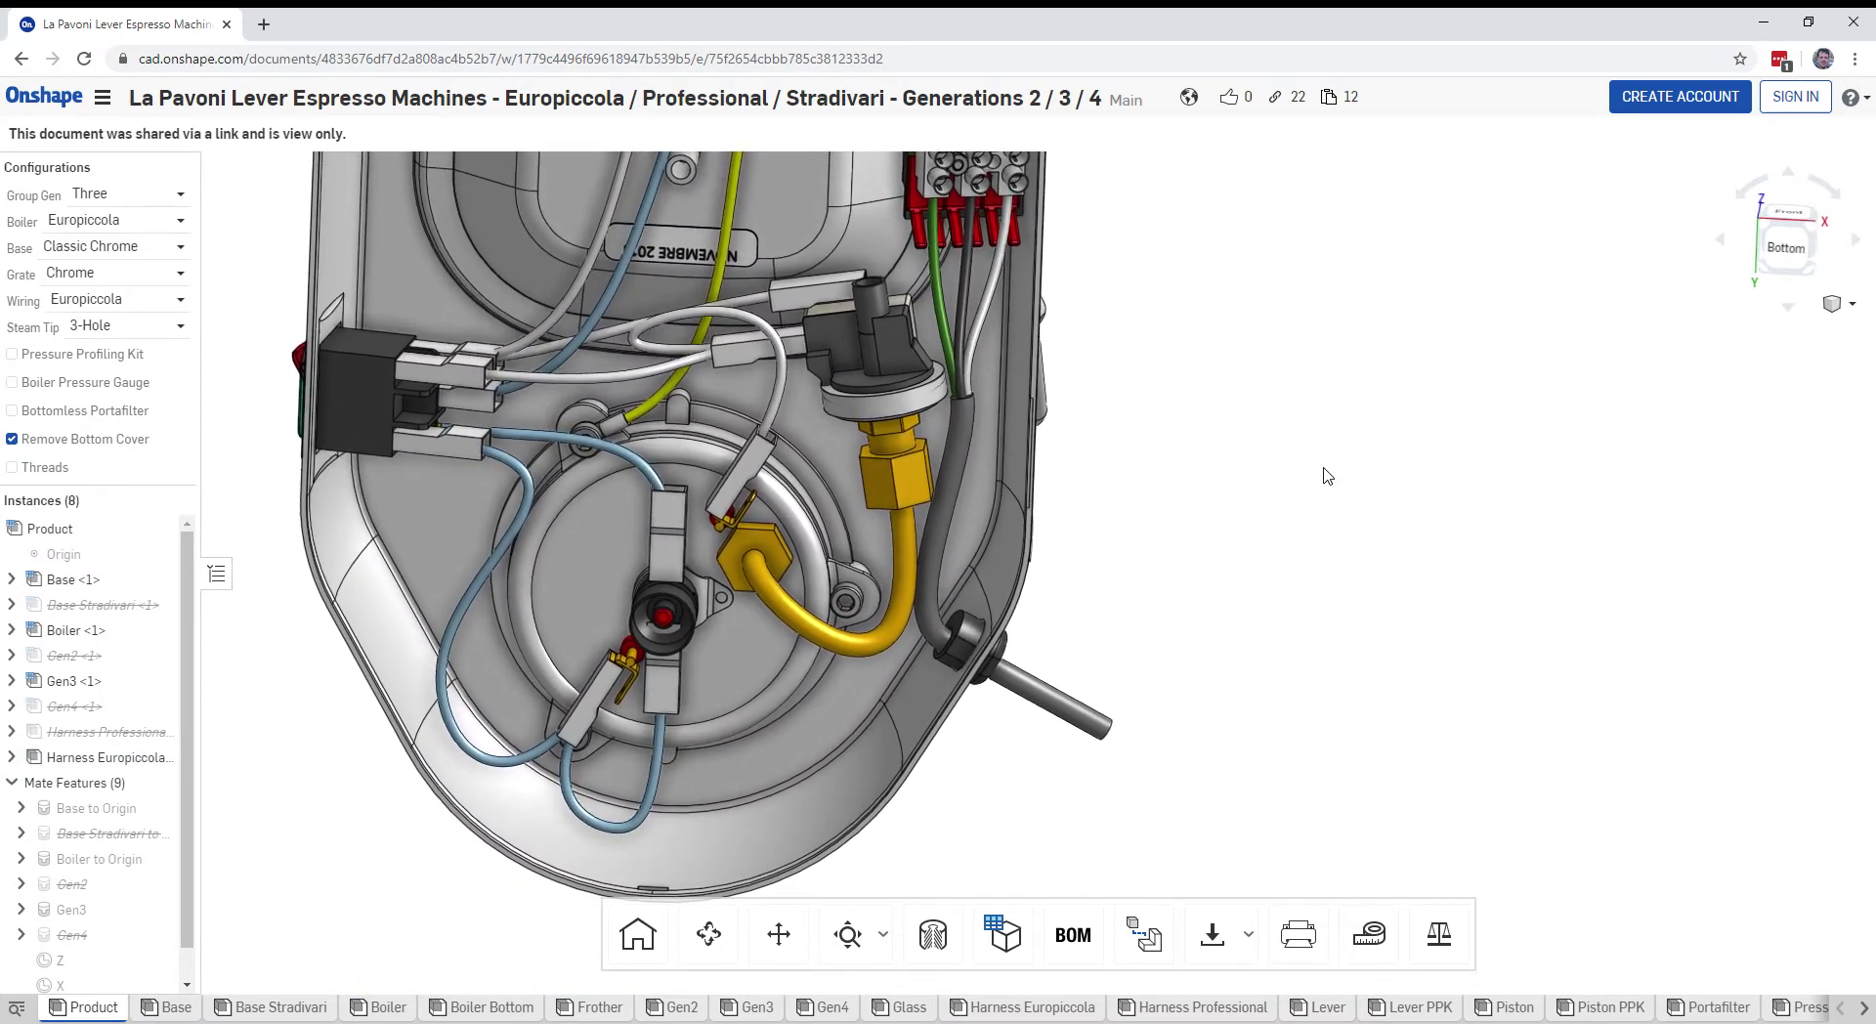
key("Down")
key("Down")
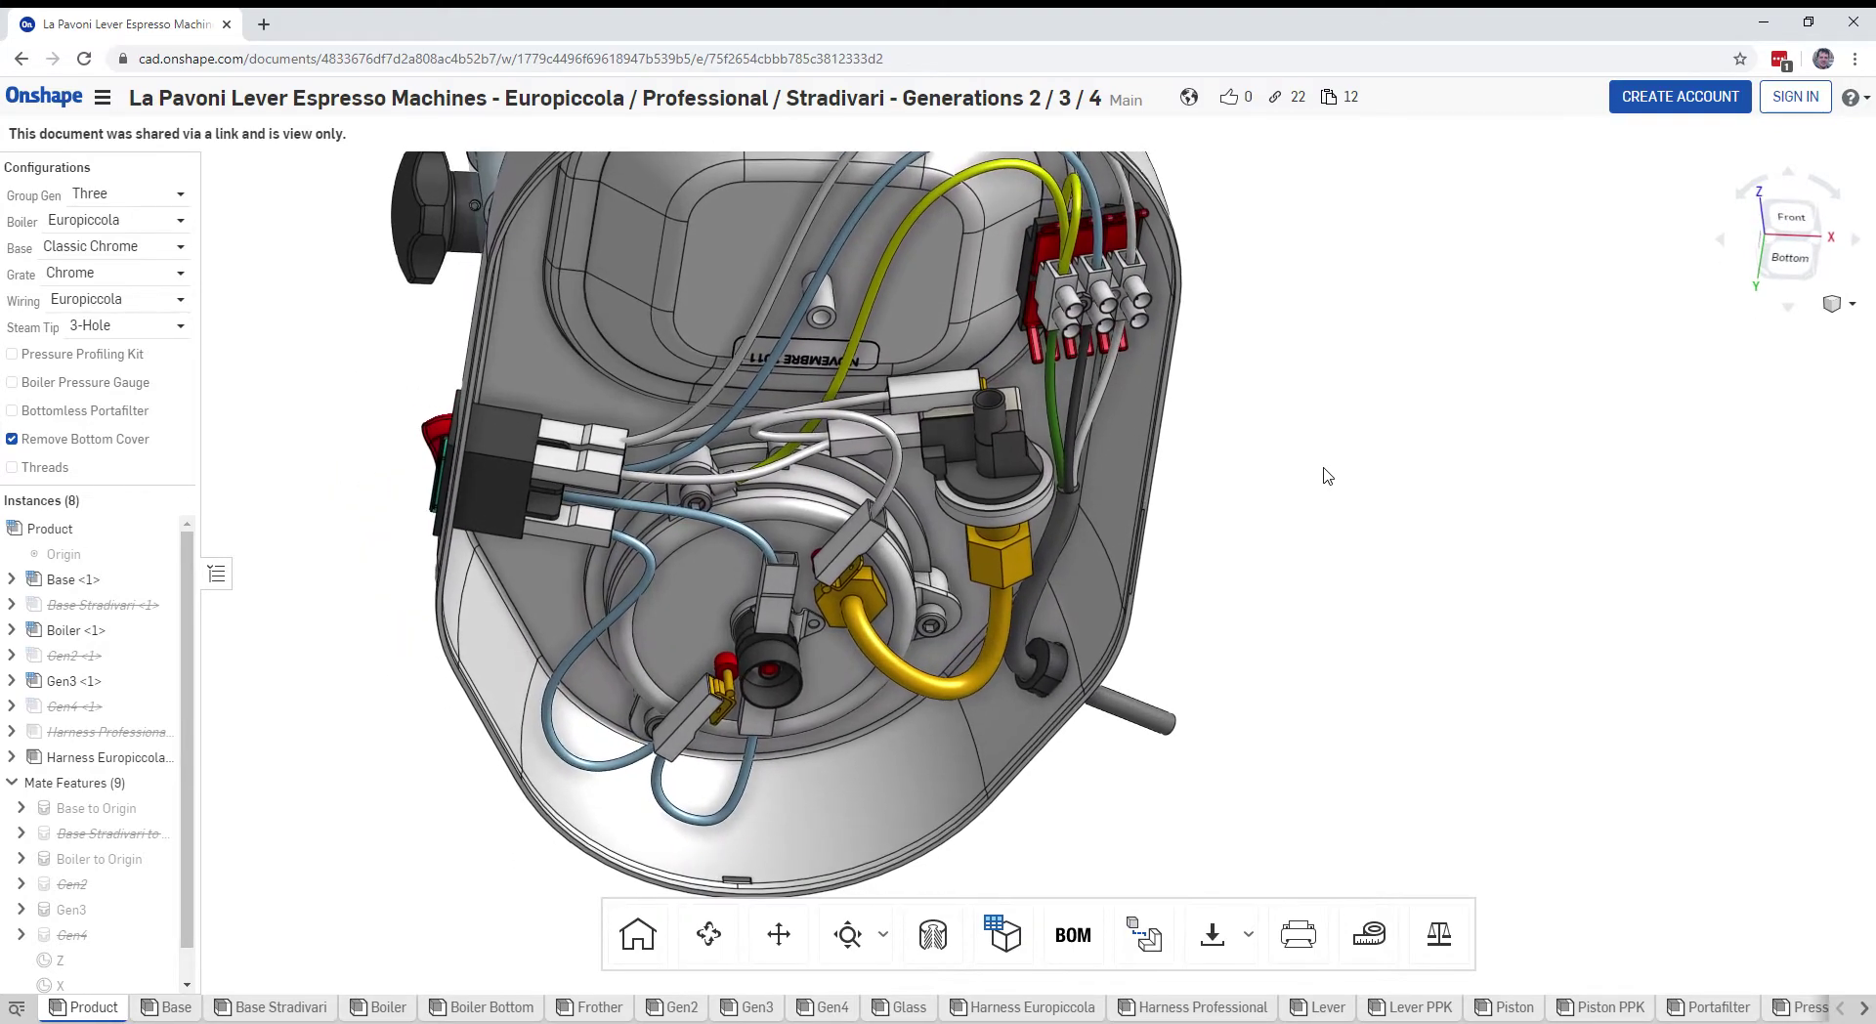
key("Up")
key("Up")
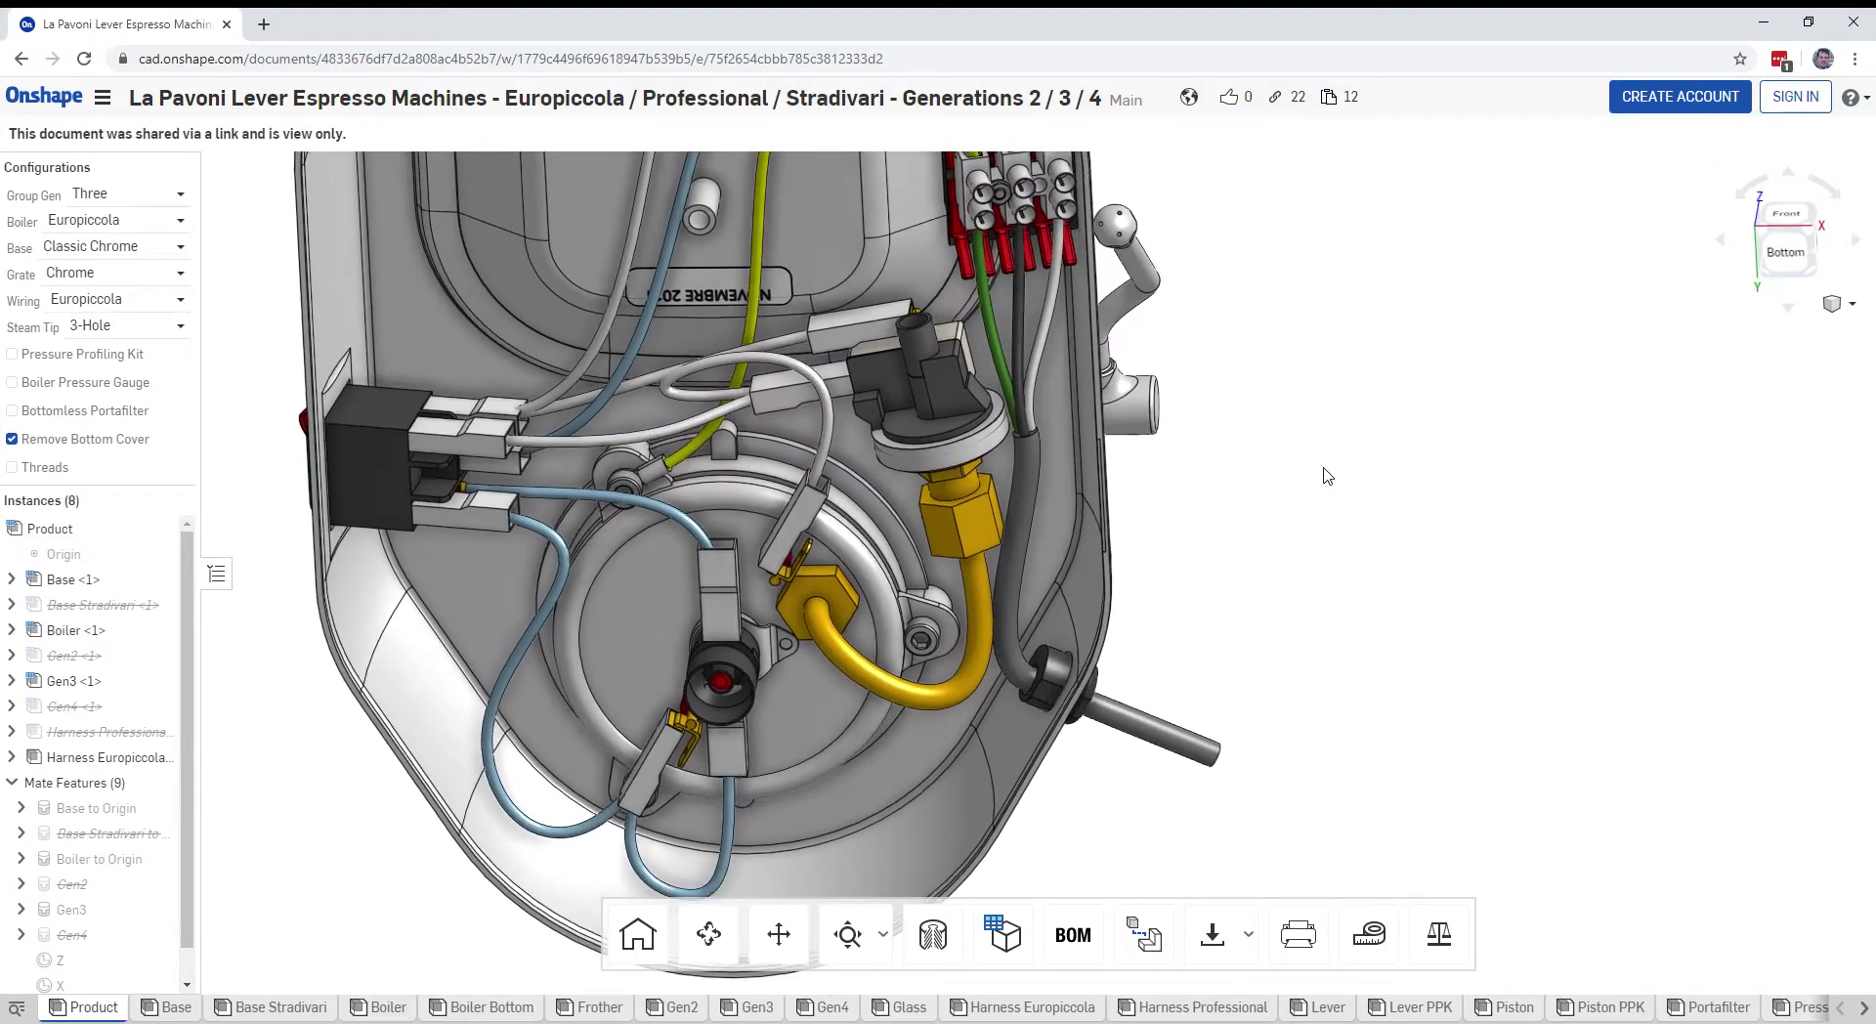
key("Down")
key("Down")
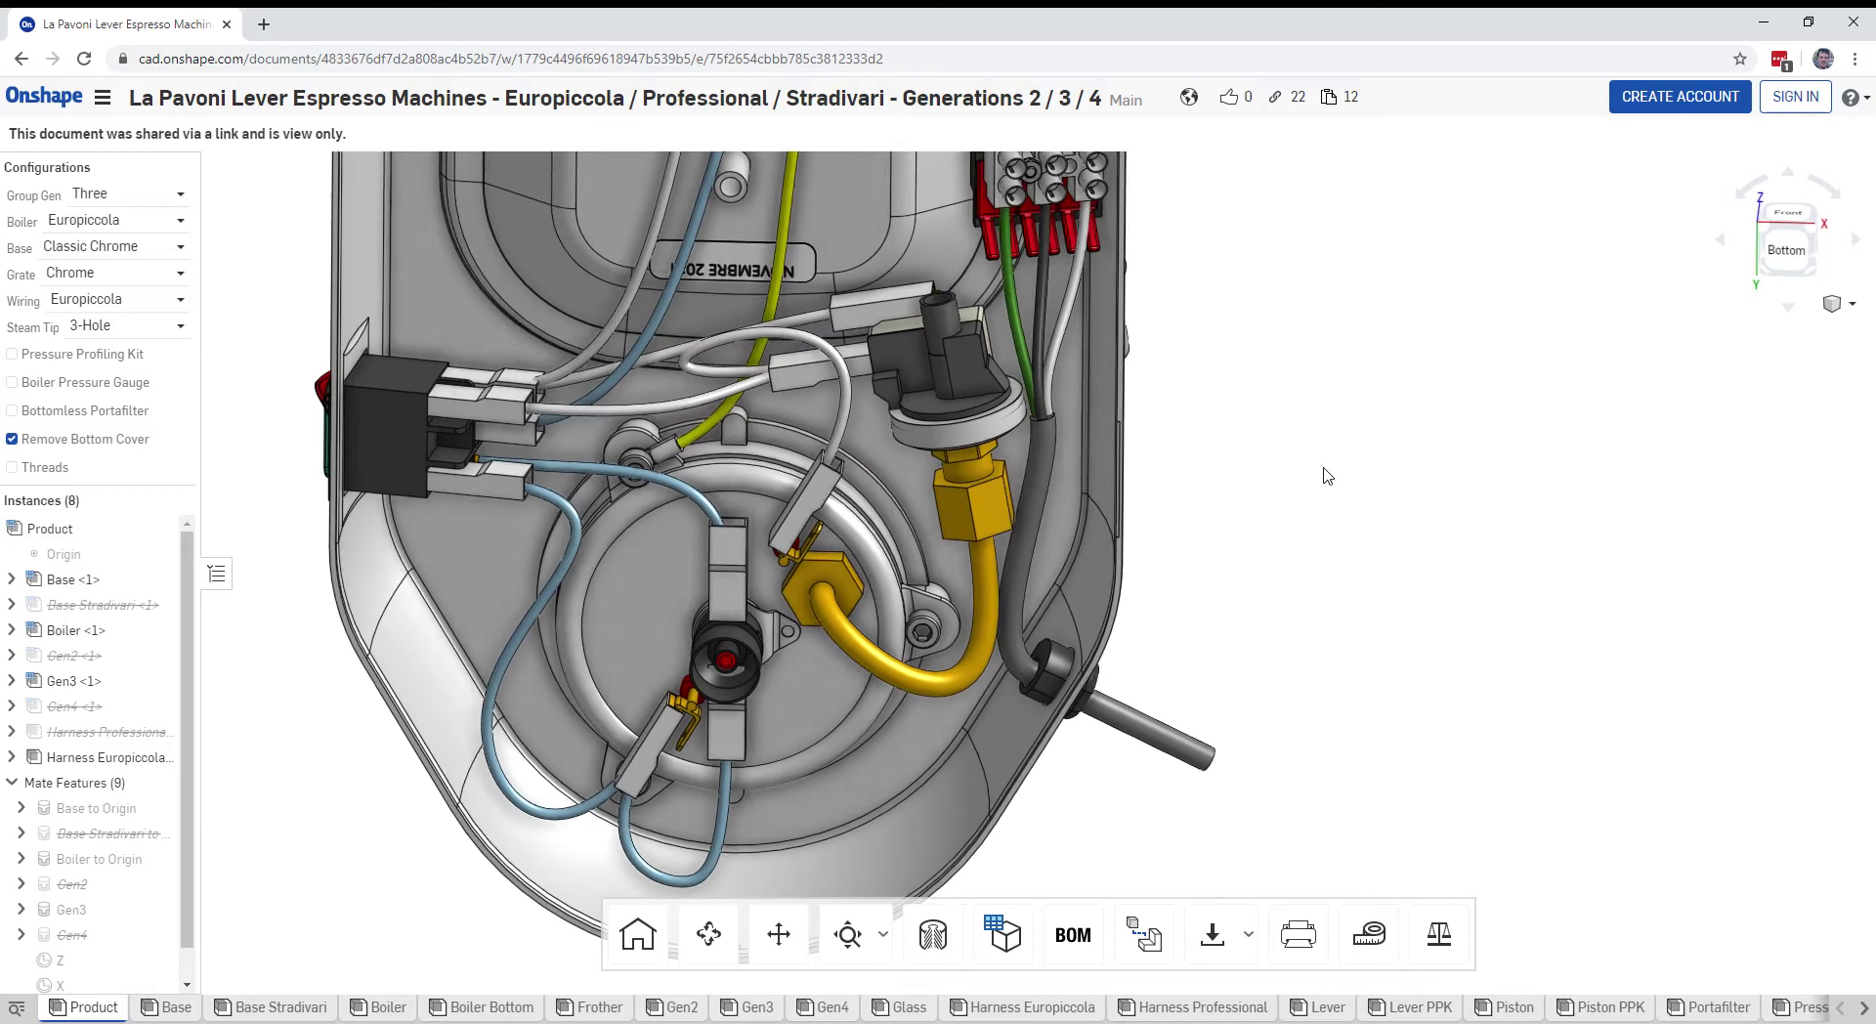
key("Down")
key("Down")
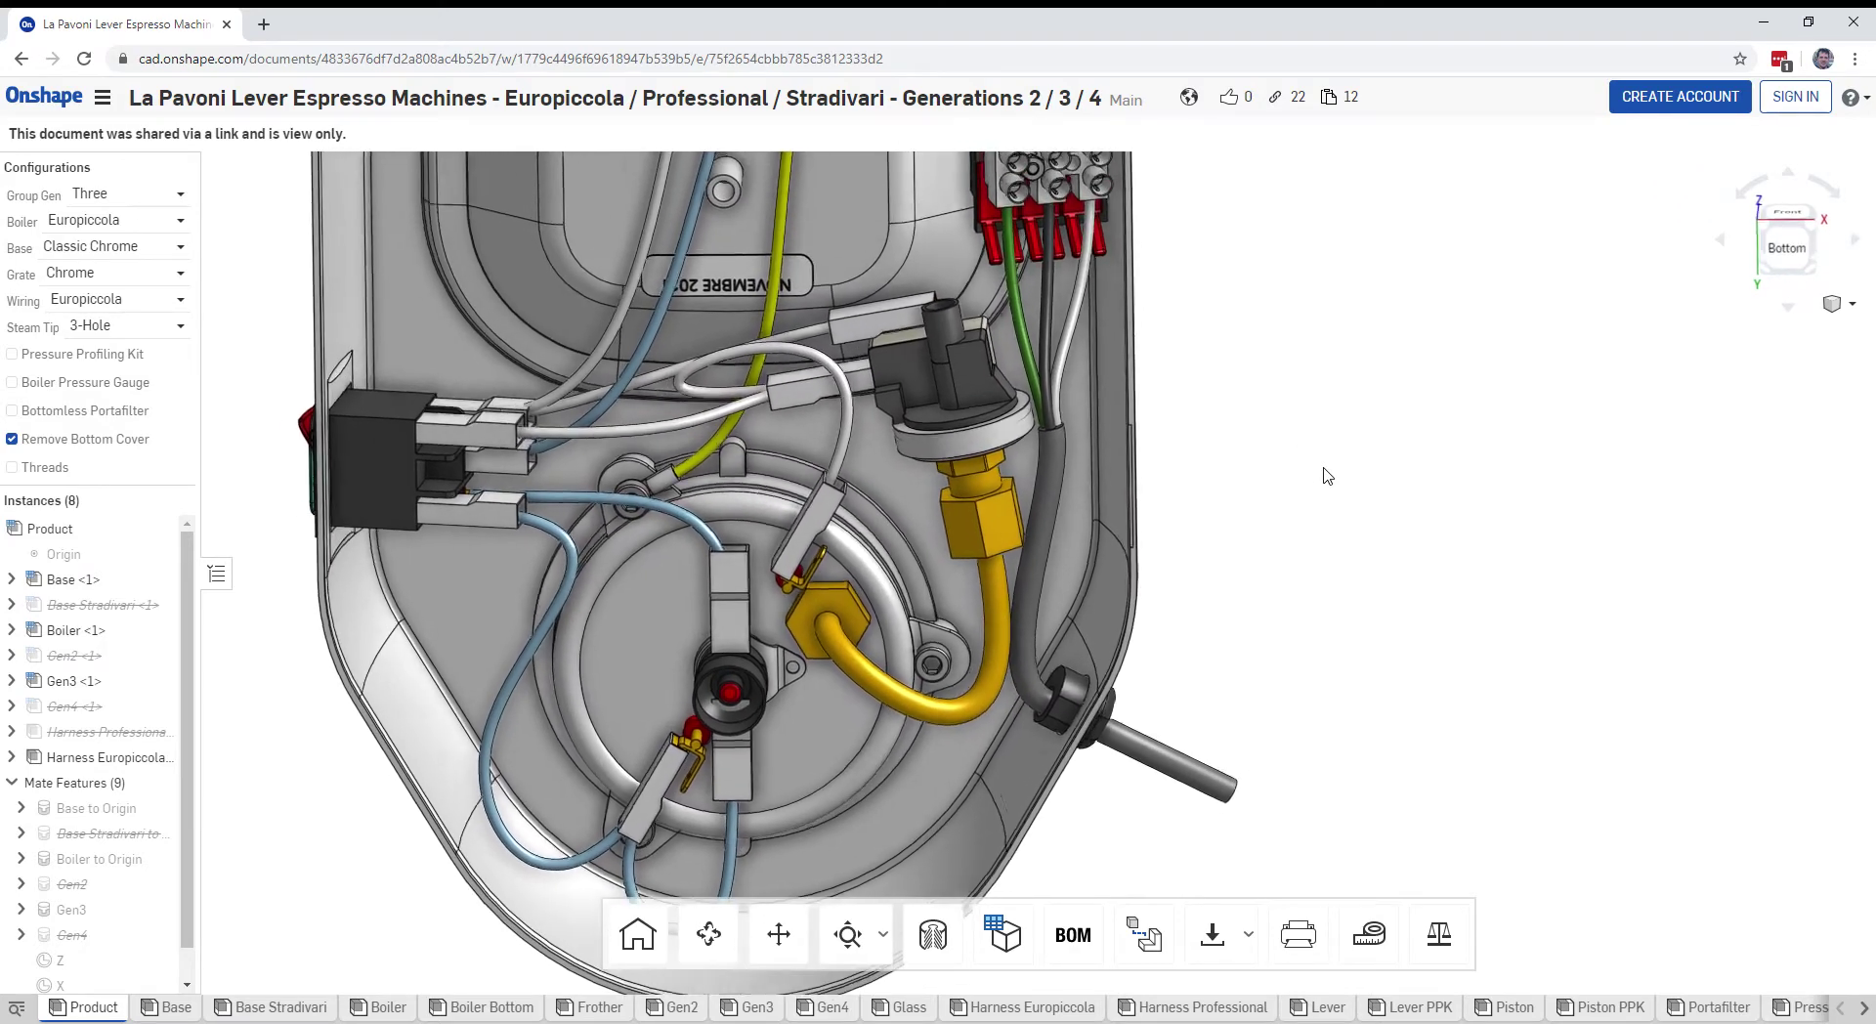
Examine the pressure switch, its brass pipe and the heating element terminals on the boiler's underside from slightly different angles
key("Left")
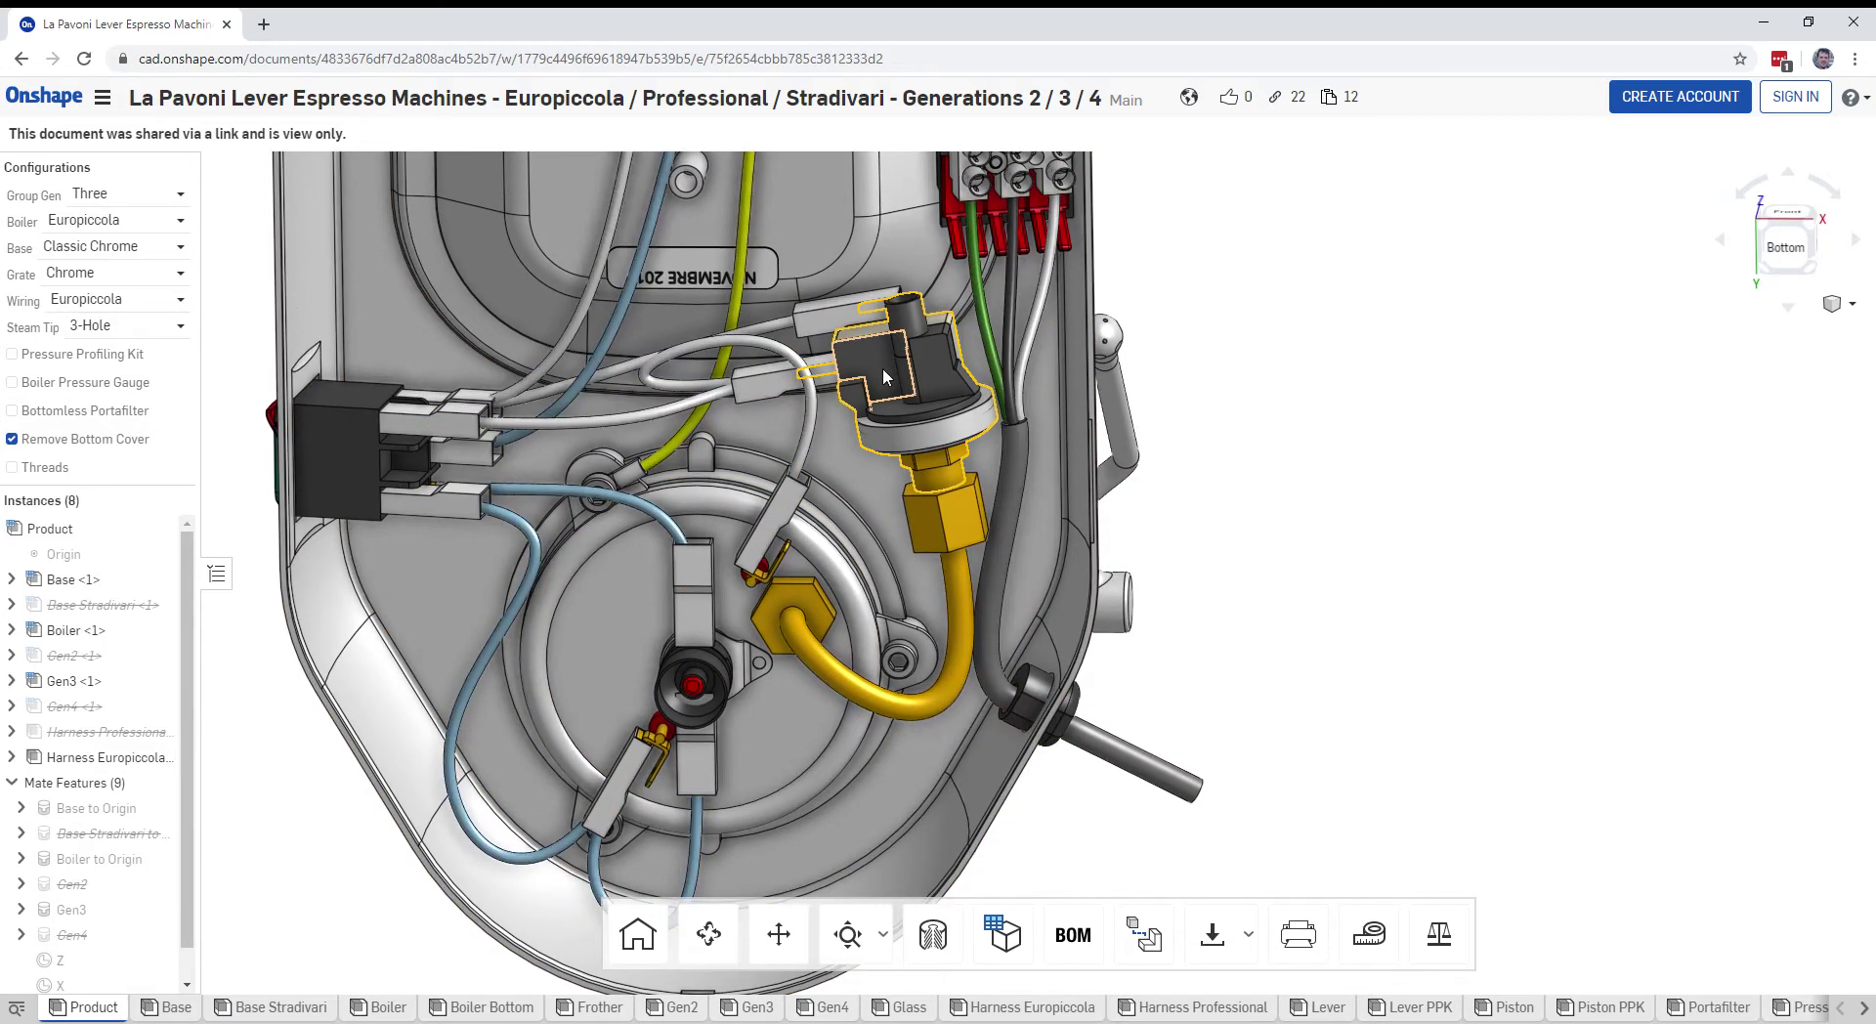
key("Down")
key("Down")
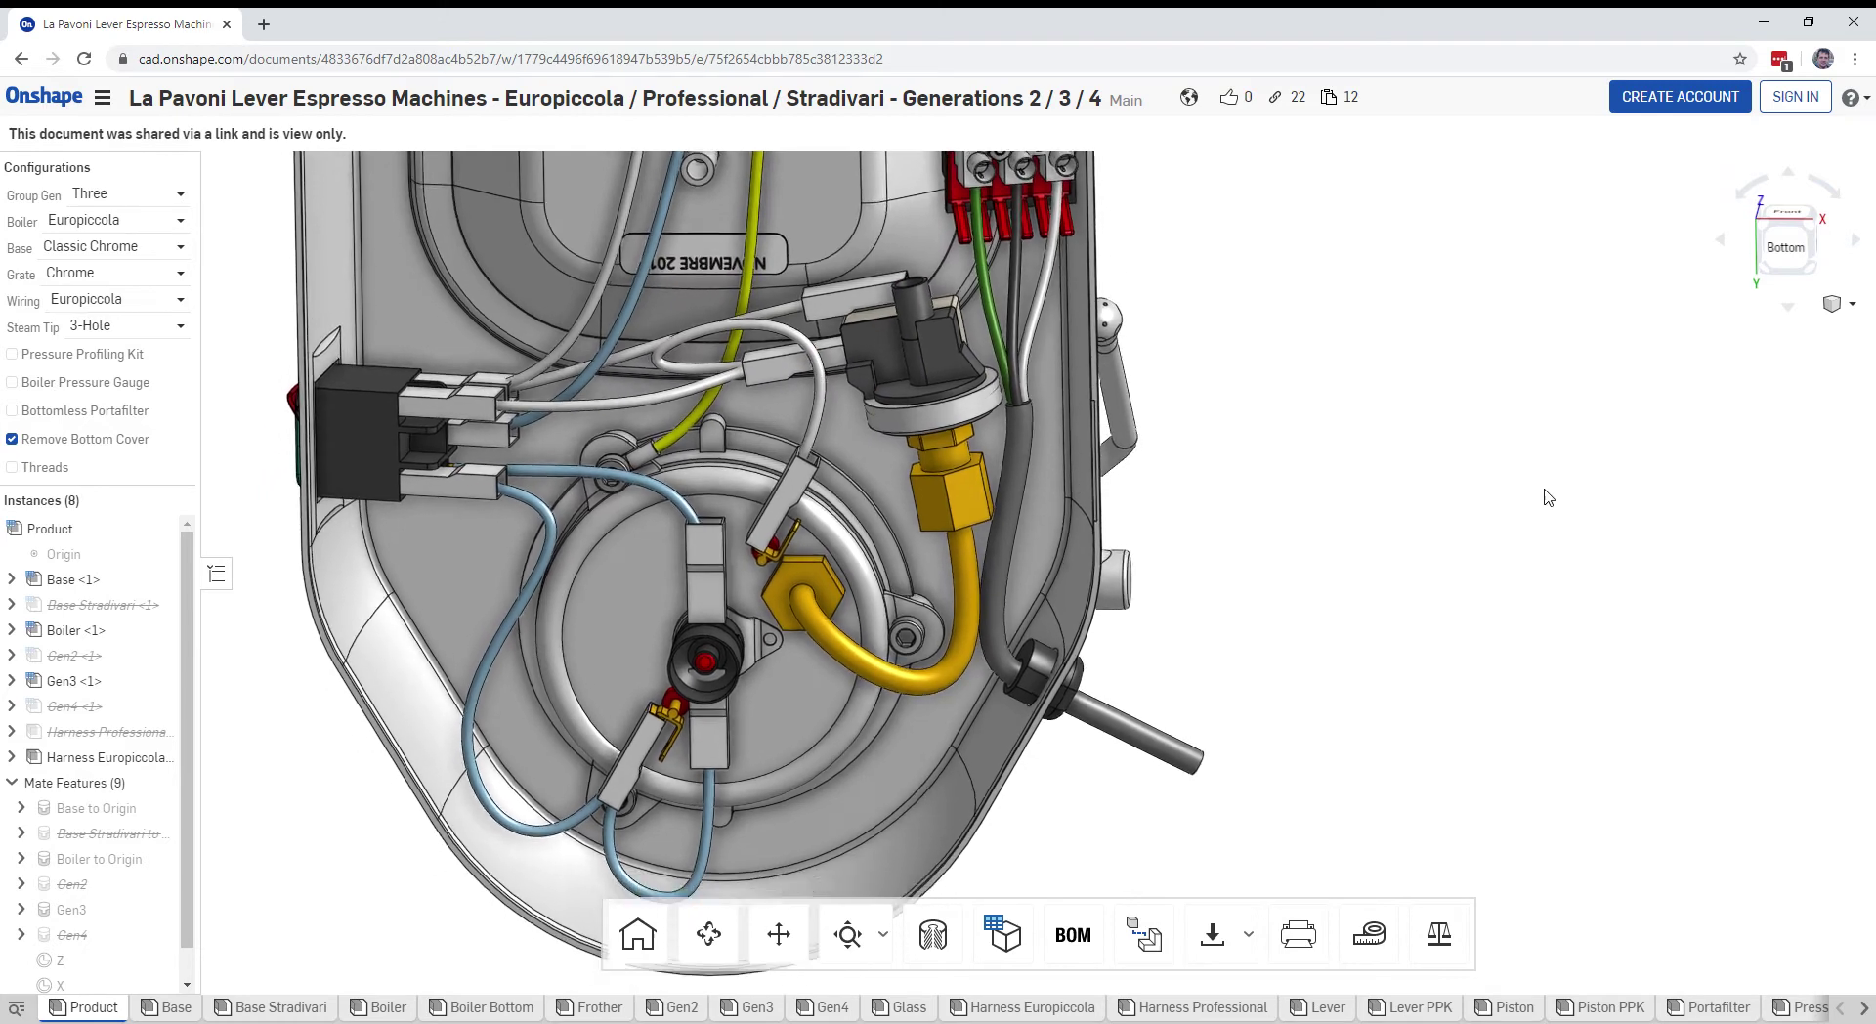
key("Down")
key("Down")
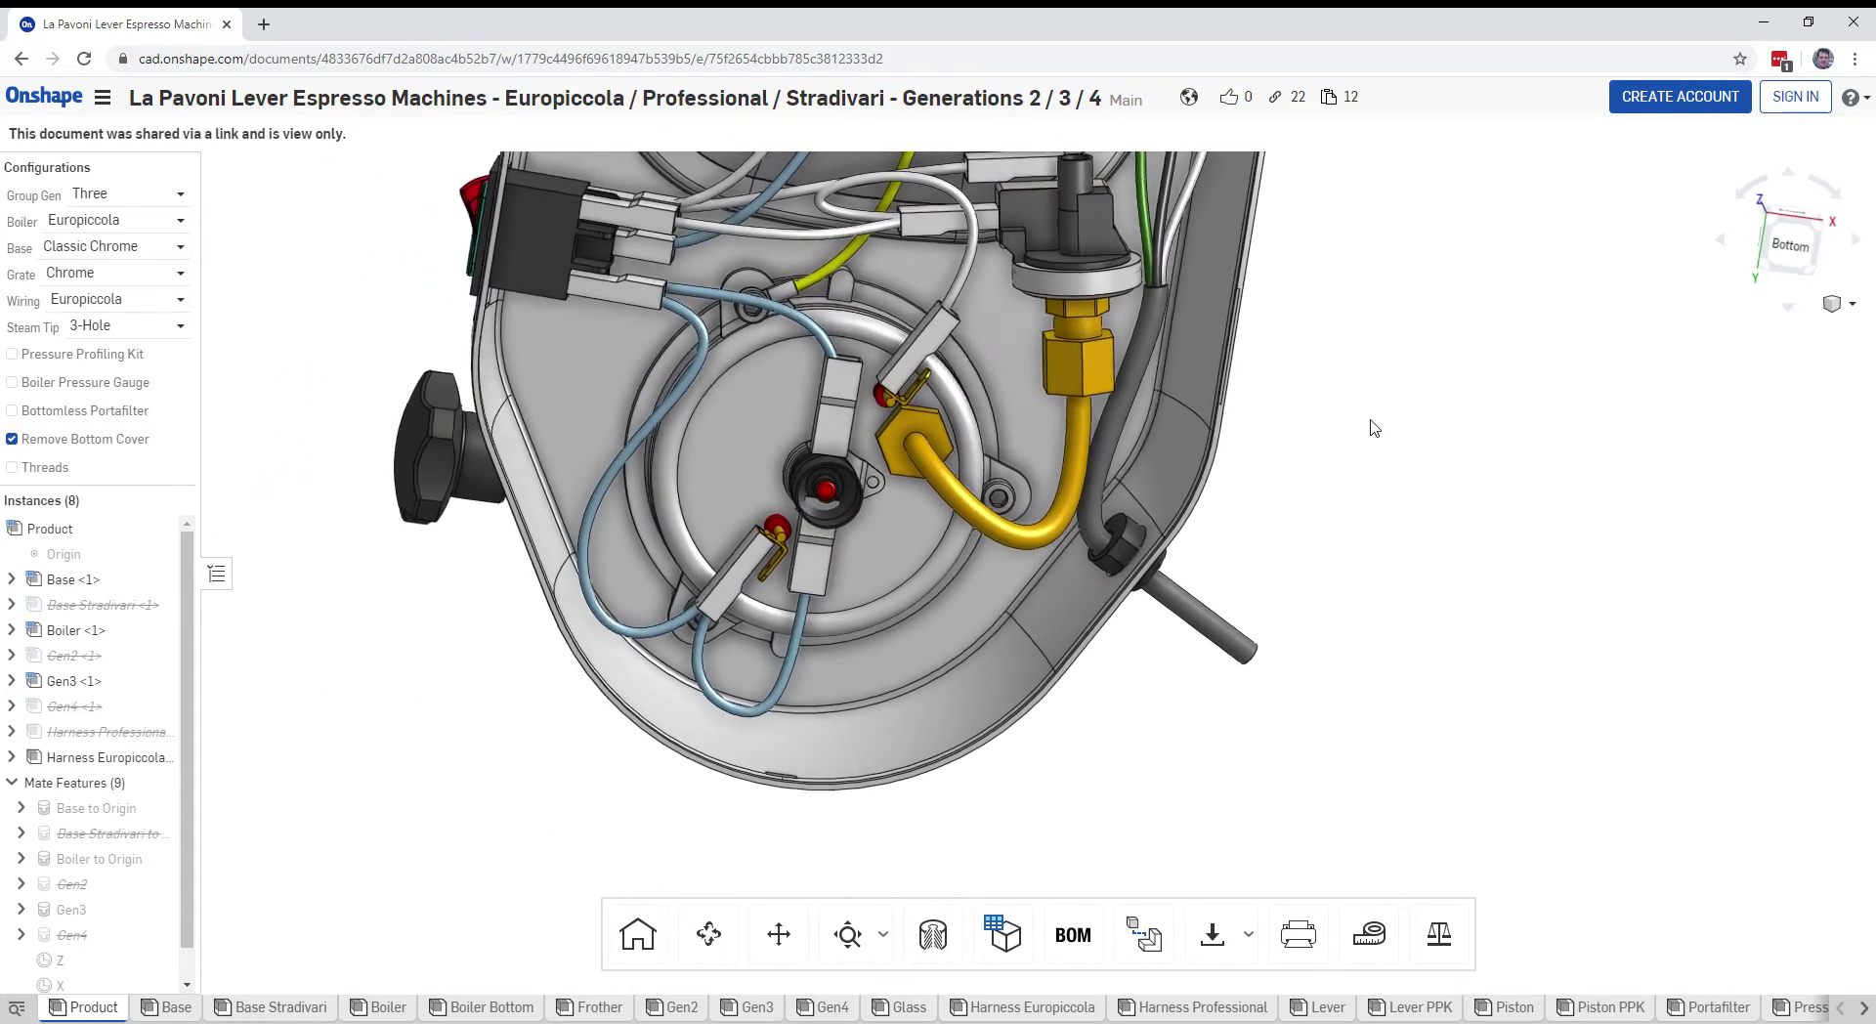
key("Down")
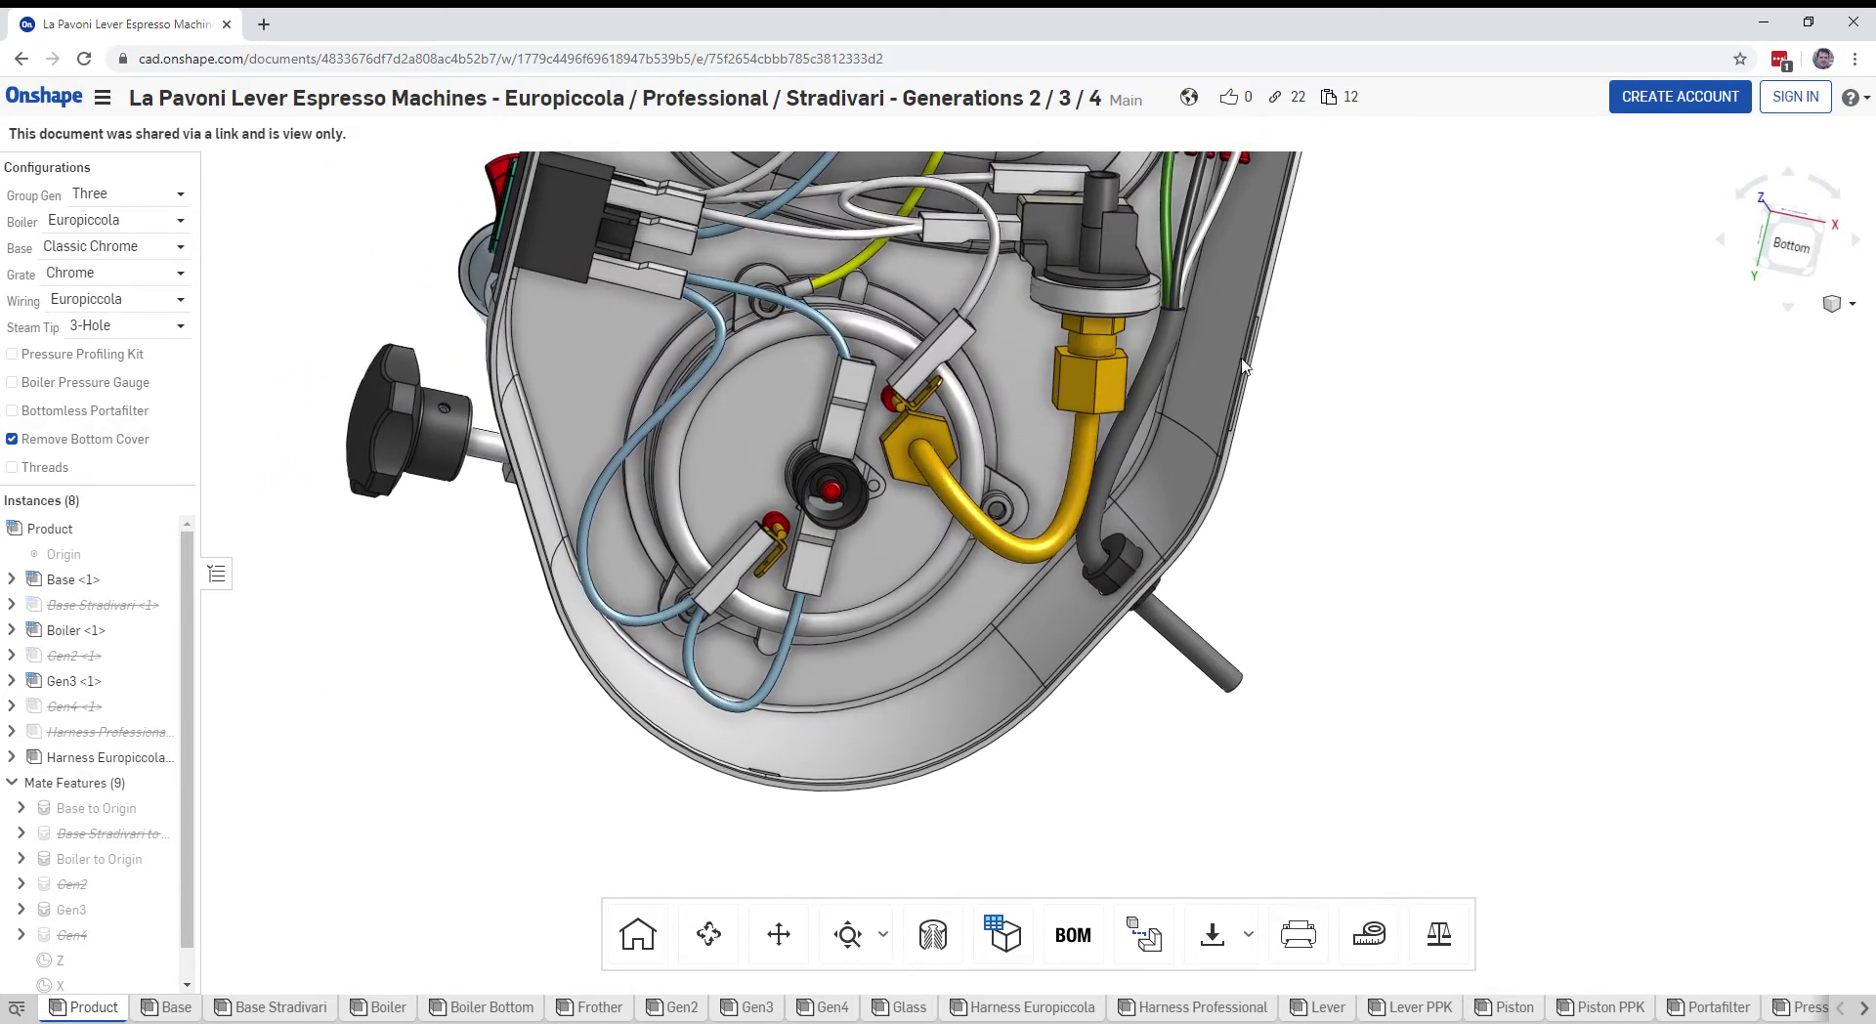
Examine the black round thermostat and surrounding connections on the boiler's underside from a low side angle, clearing the boiler selection
middle_click_drag(1087, 266, 996, 309)
right_click_drag(996, 309, 505, 514)
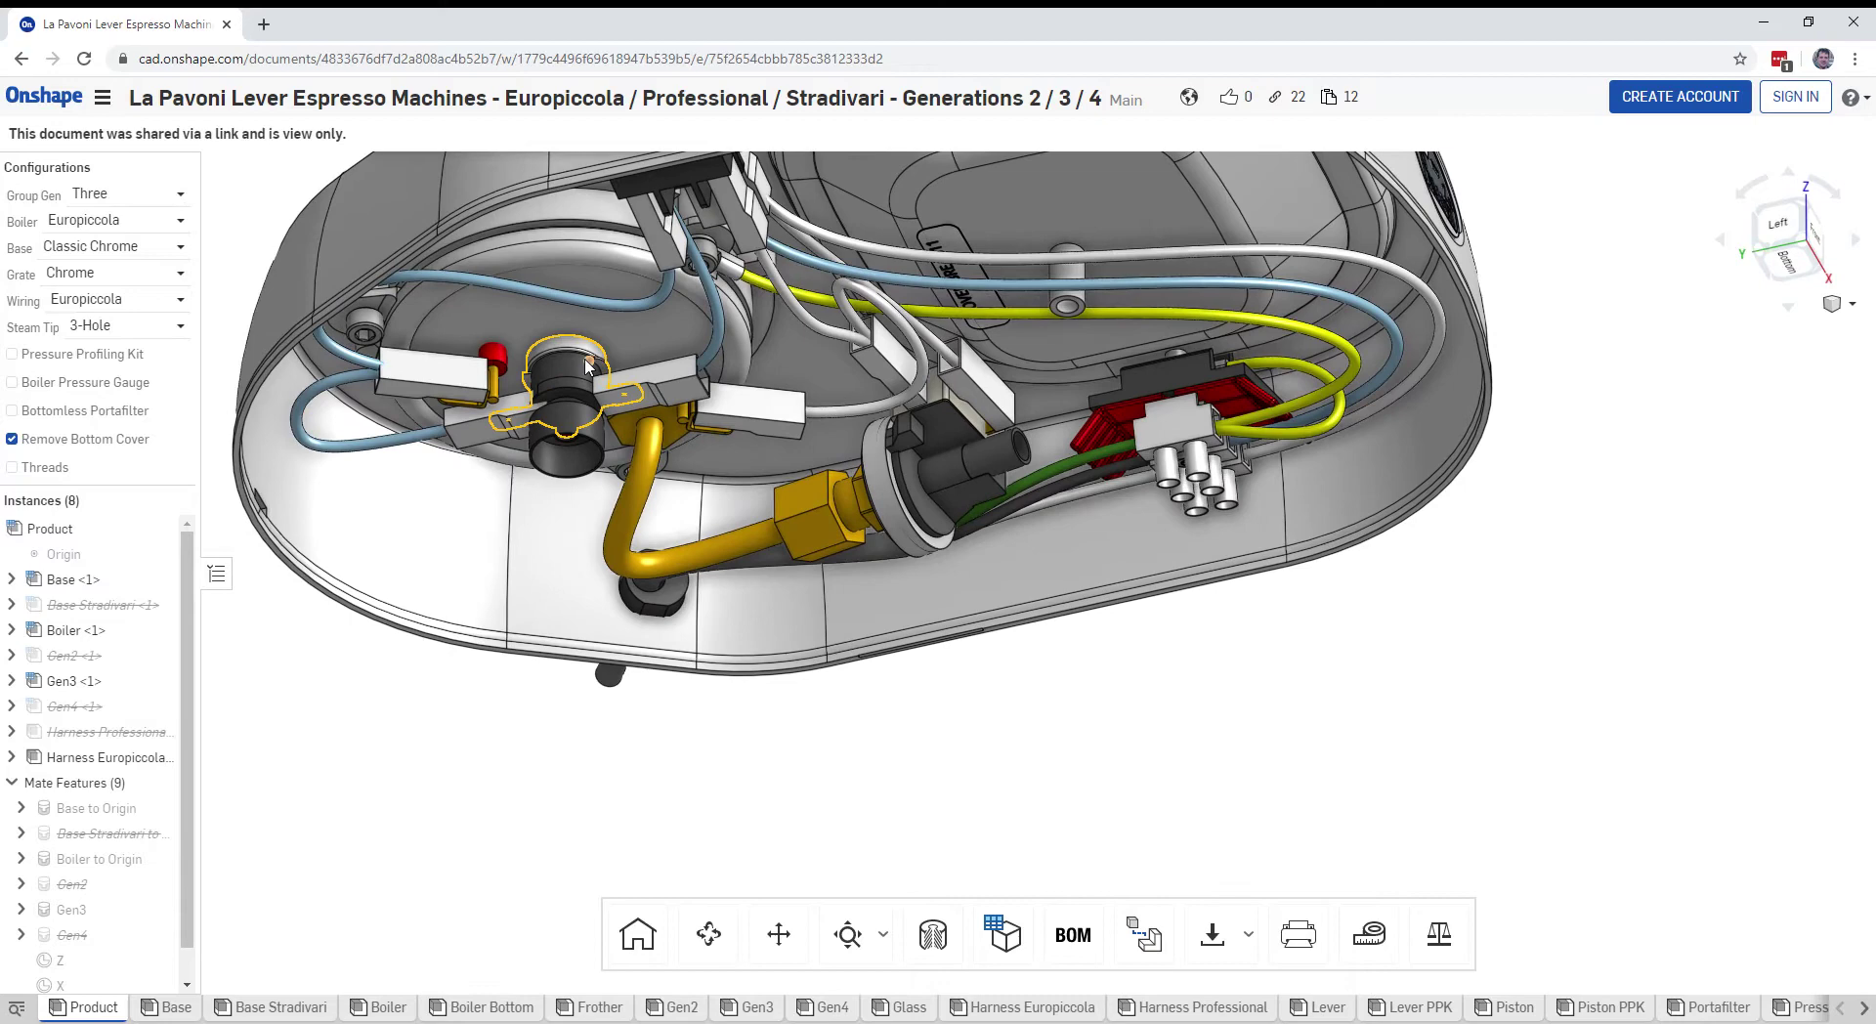
middle_click_drag(586, 366, 520, 332)
scroll(520, 332, "up", 2)
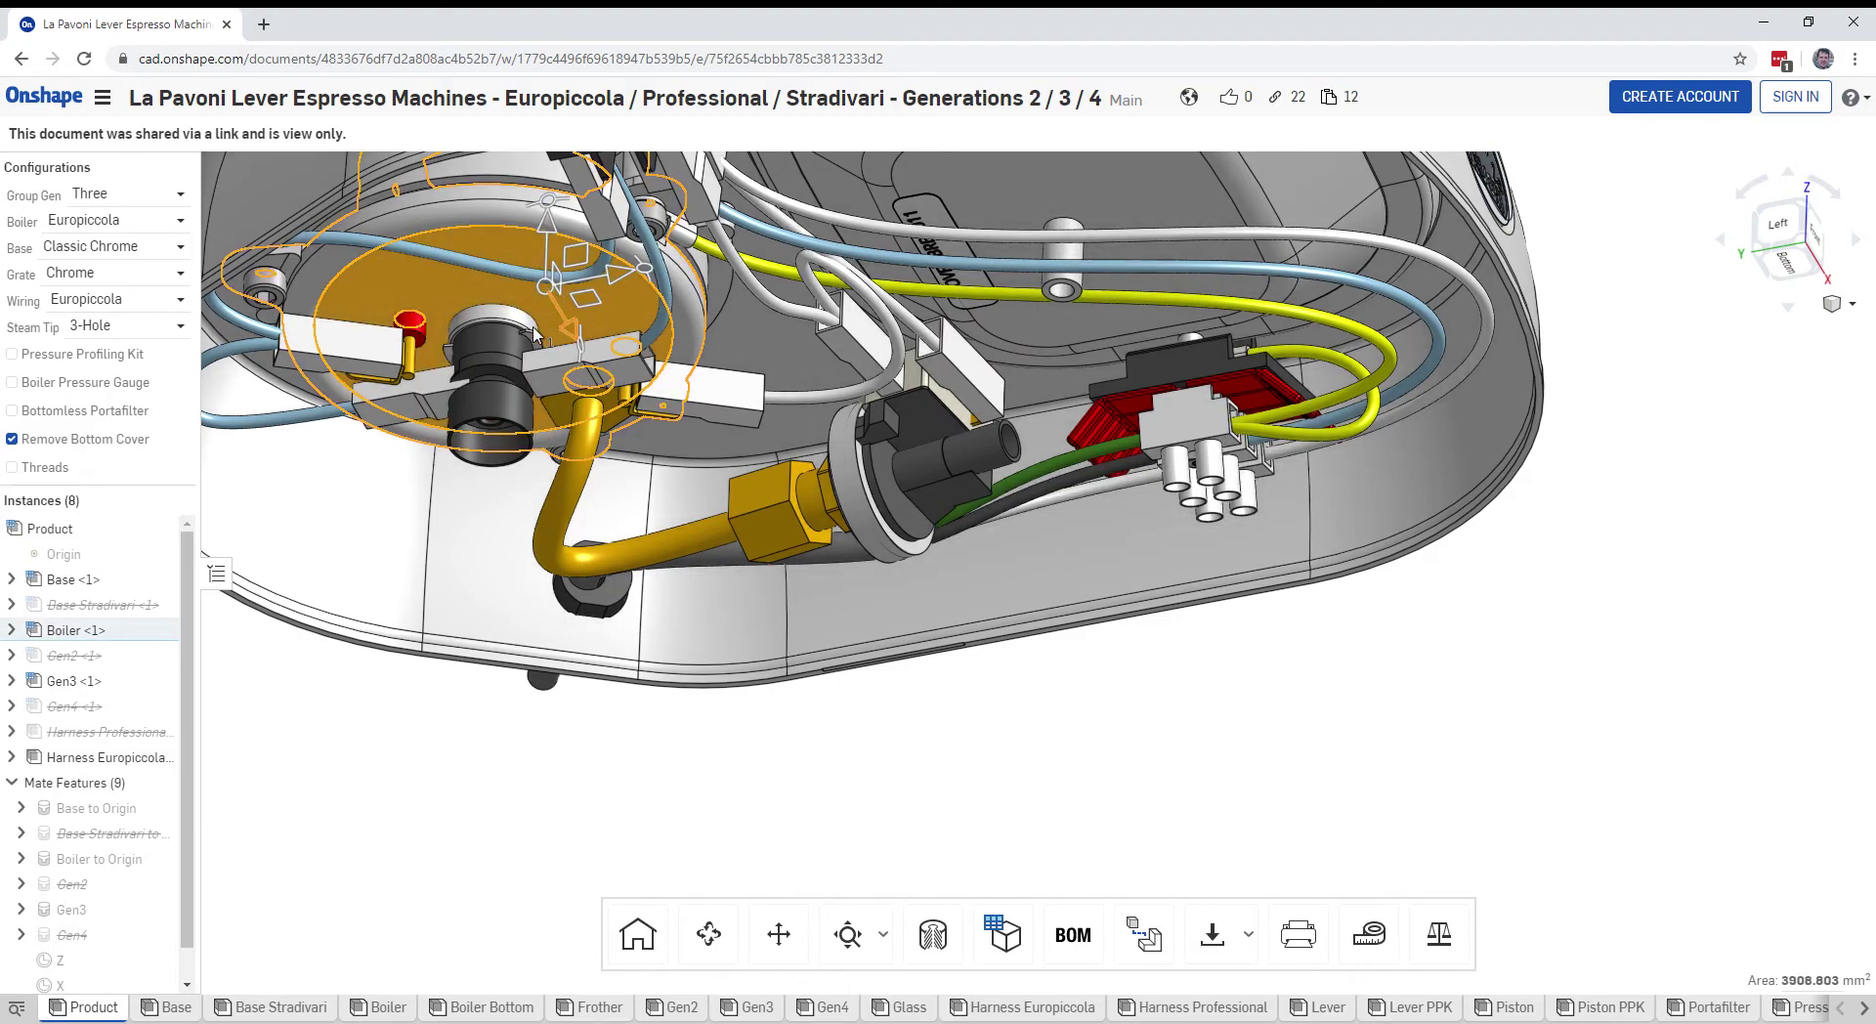
key("shift+z")
key("z")
key("z")
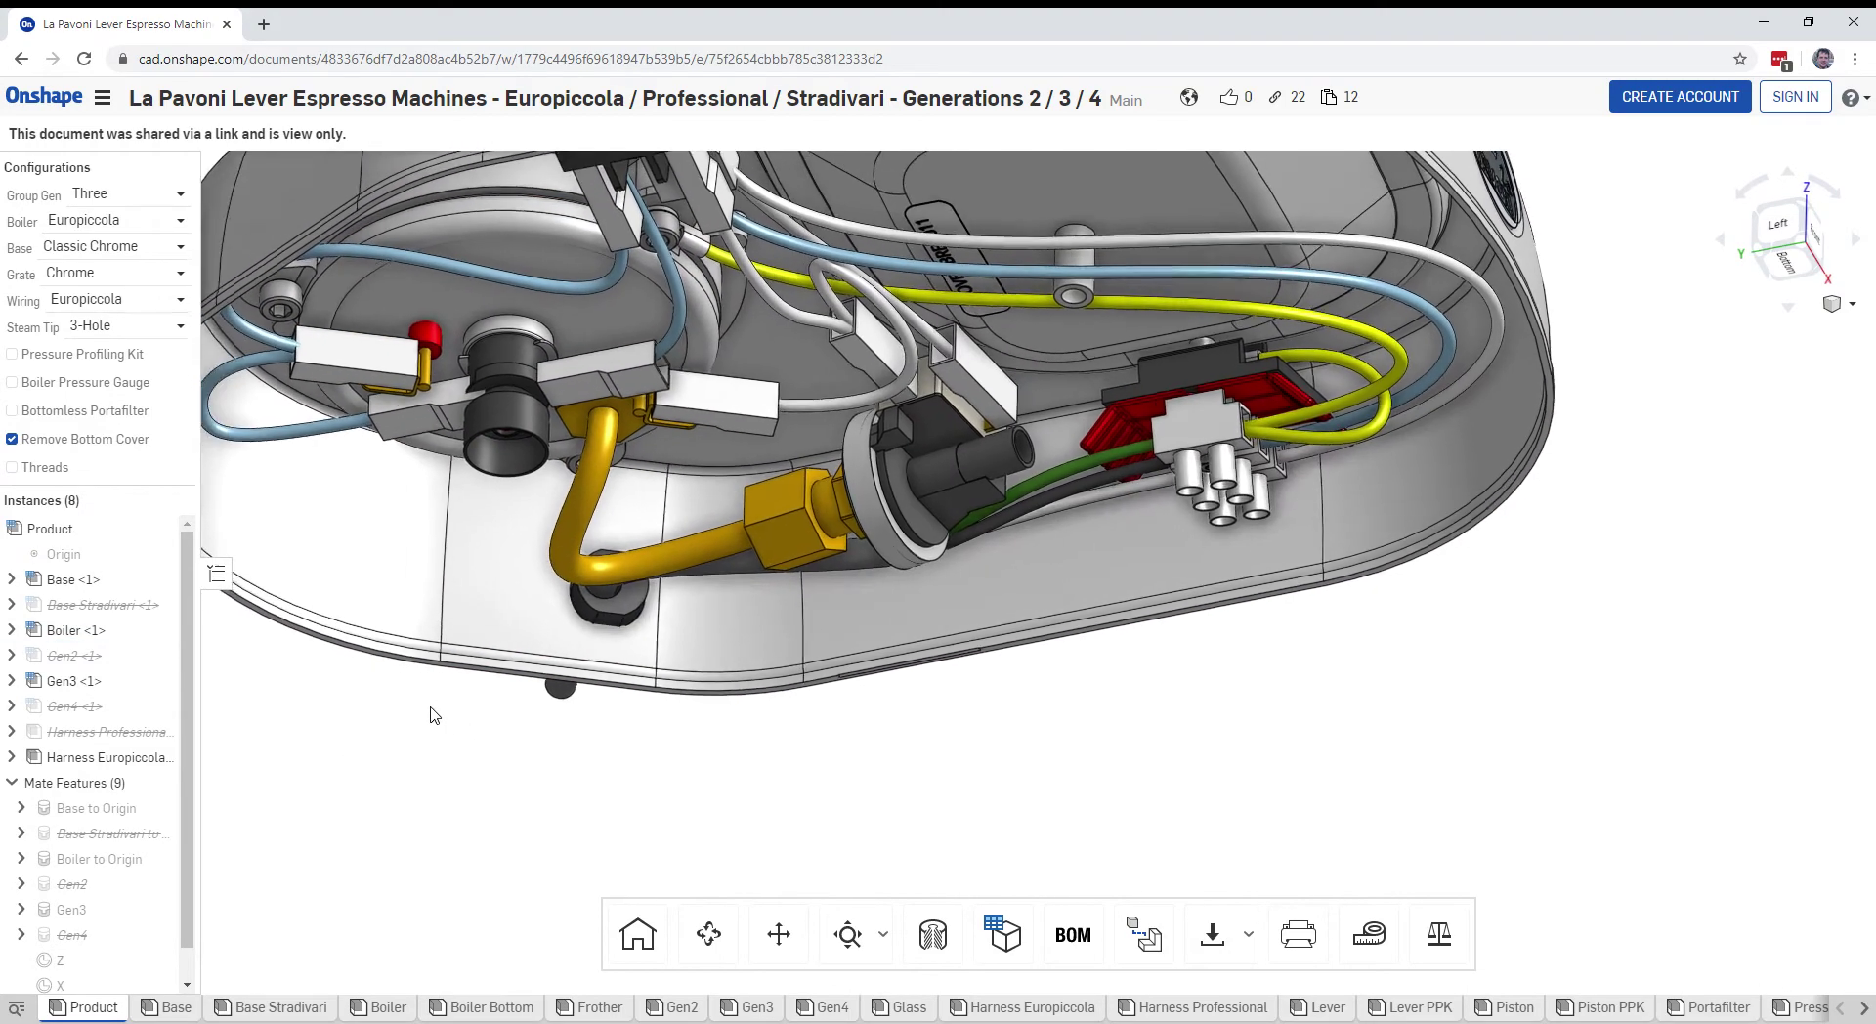
Restore the bottom cover, highlight the large round opening beneath the boiler, and clear the selection
key("Up")
key("ctrl+shift+Down")
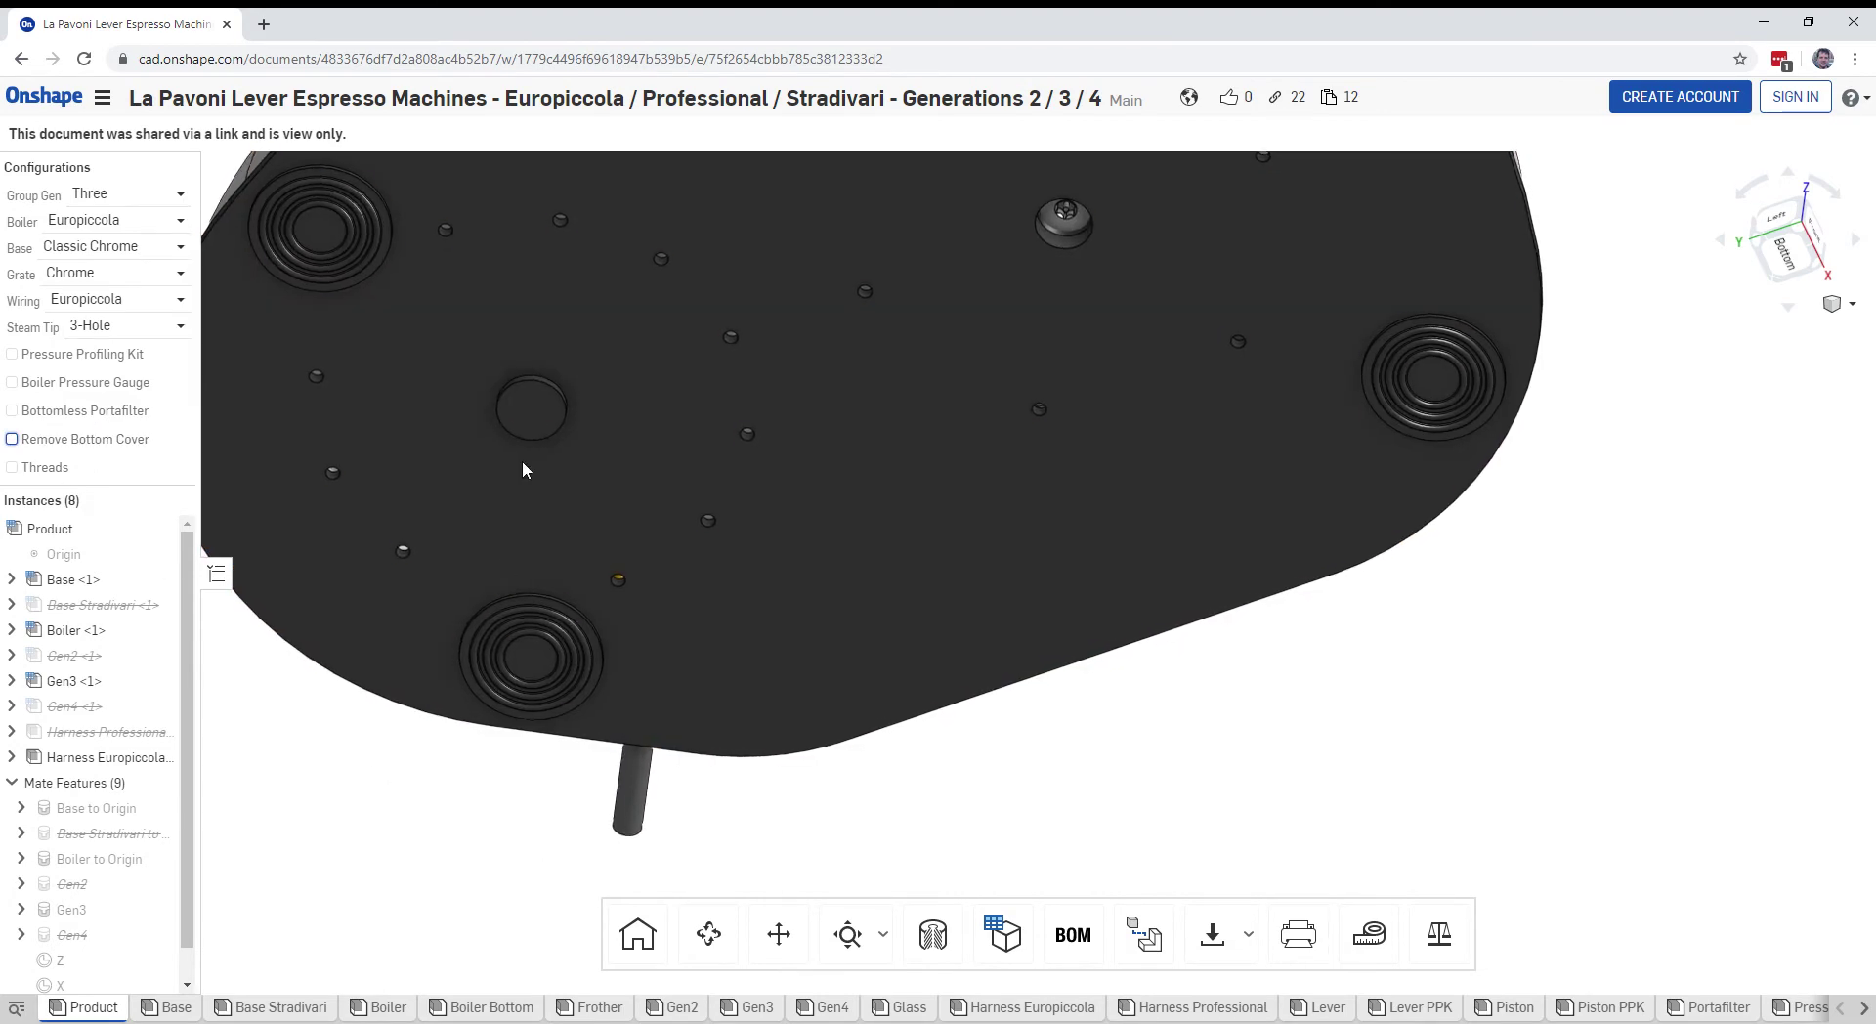
left_click(537, 430)
left_click(1068, 805)
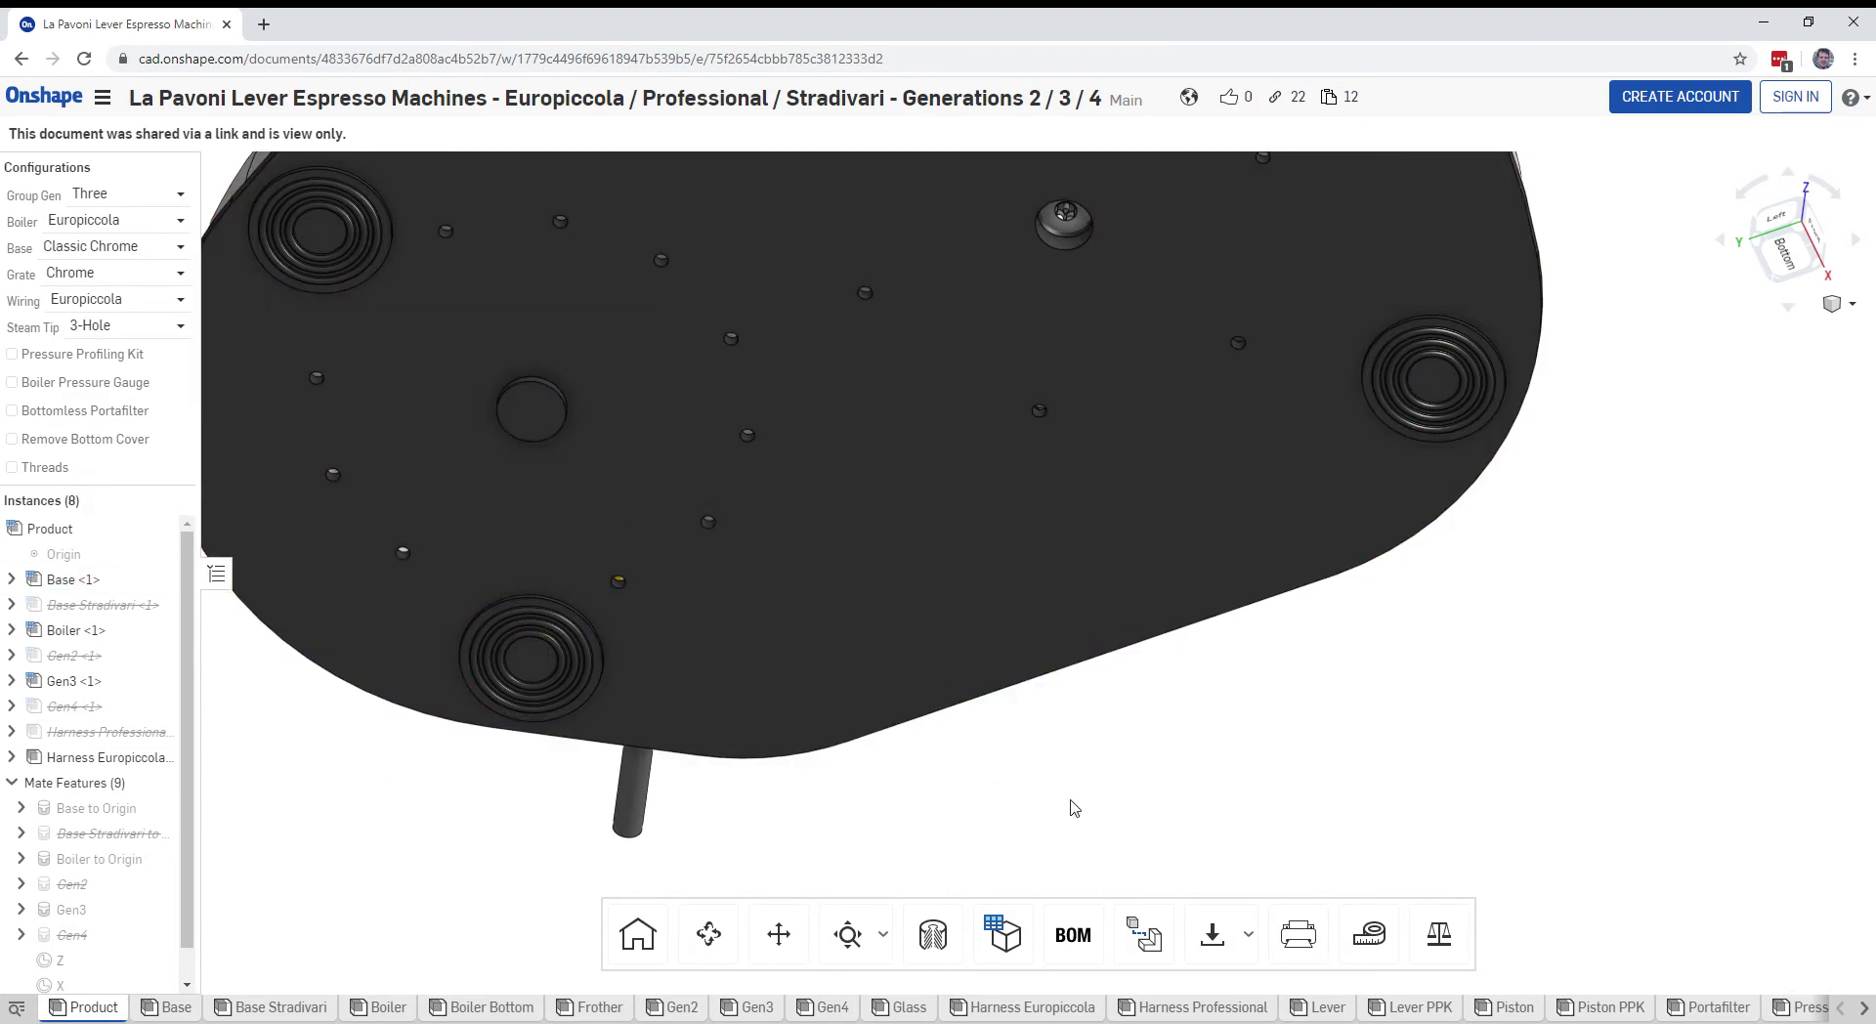
Examine the bottom cover's round opening, small holes, feet and recessed fastening screw close up and from several angles below
key("Down")
key("Up")
key("Up")
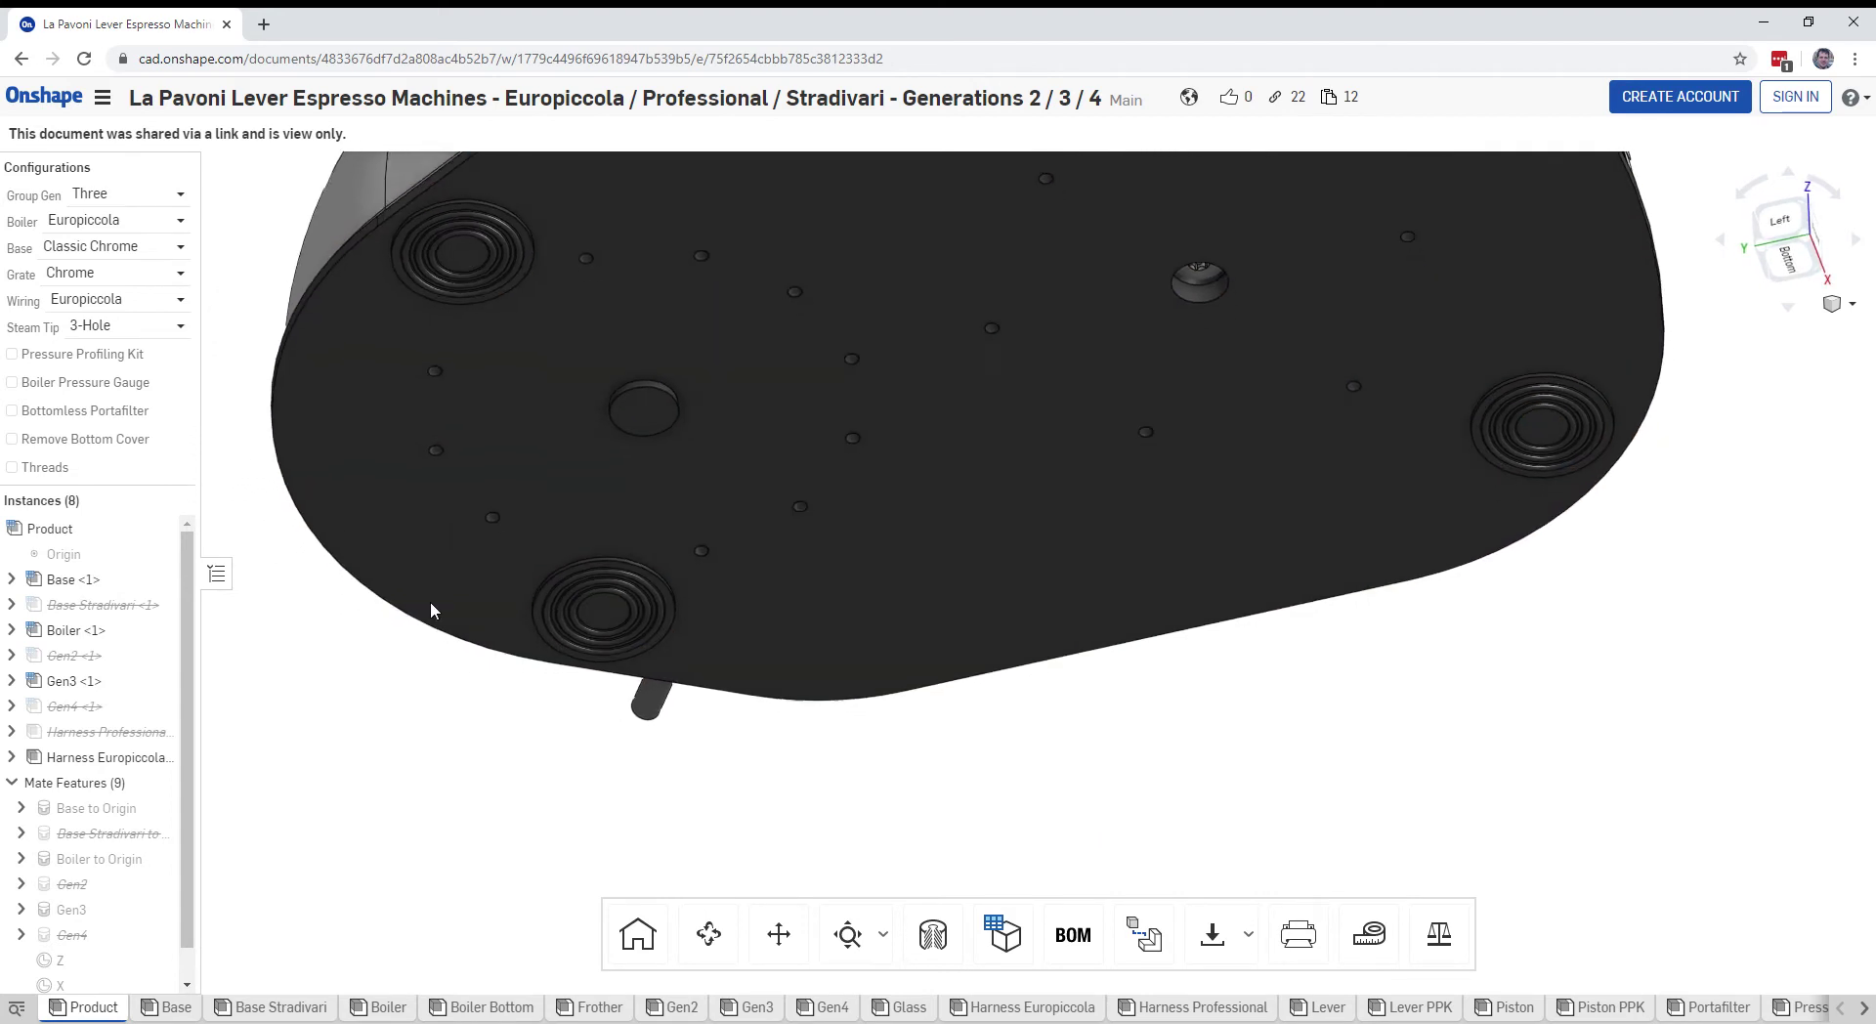
right_click_drag(1323, 350, 1255, 297)
middle_click_drag(1255, 297, 1186, 398)
scroll(1157, 416, "up", 1)
scroll(1157, 416, "up", 2)
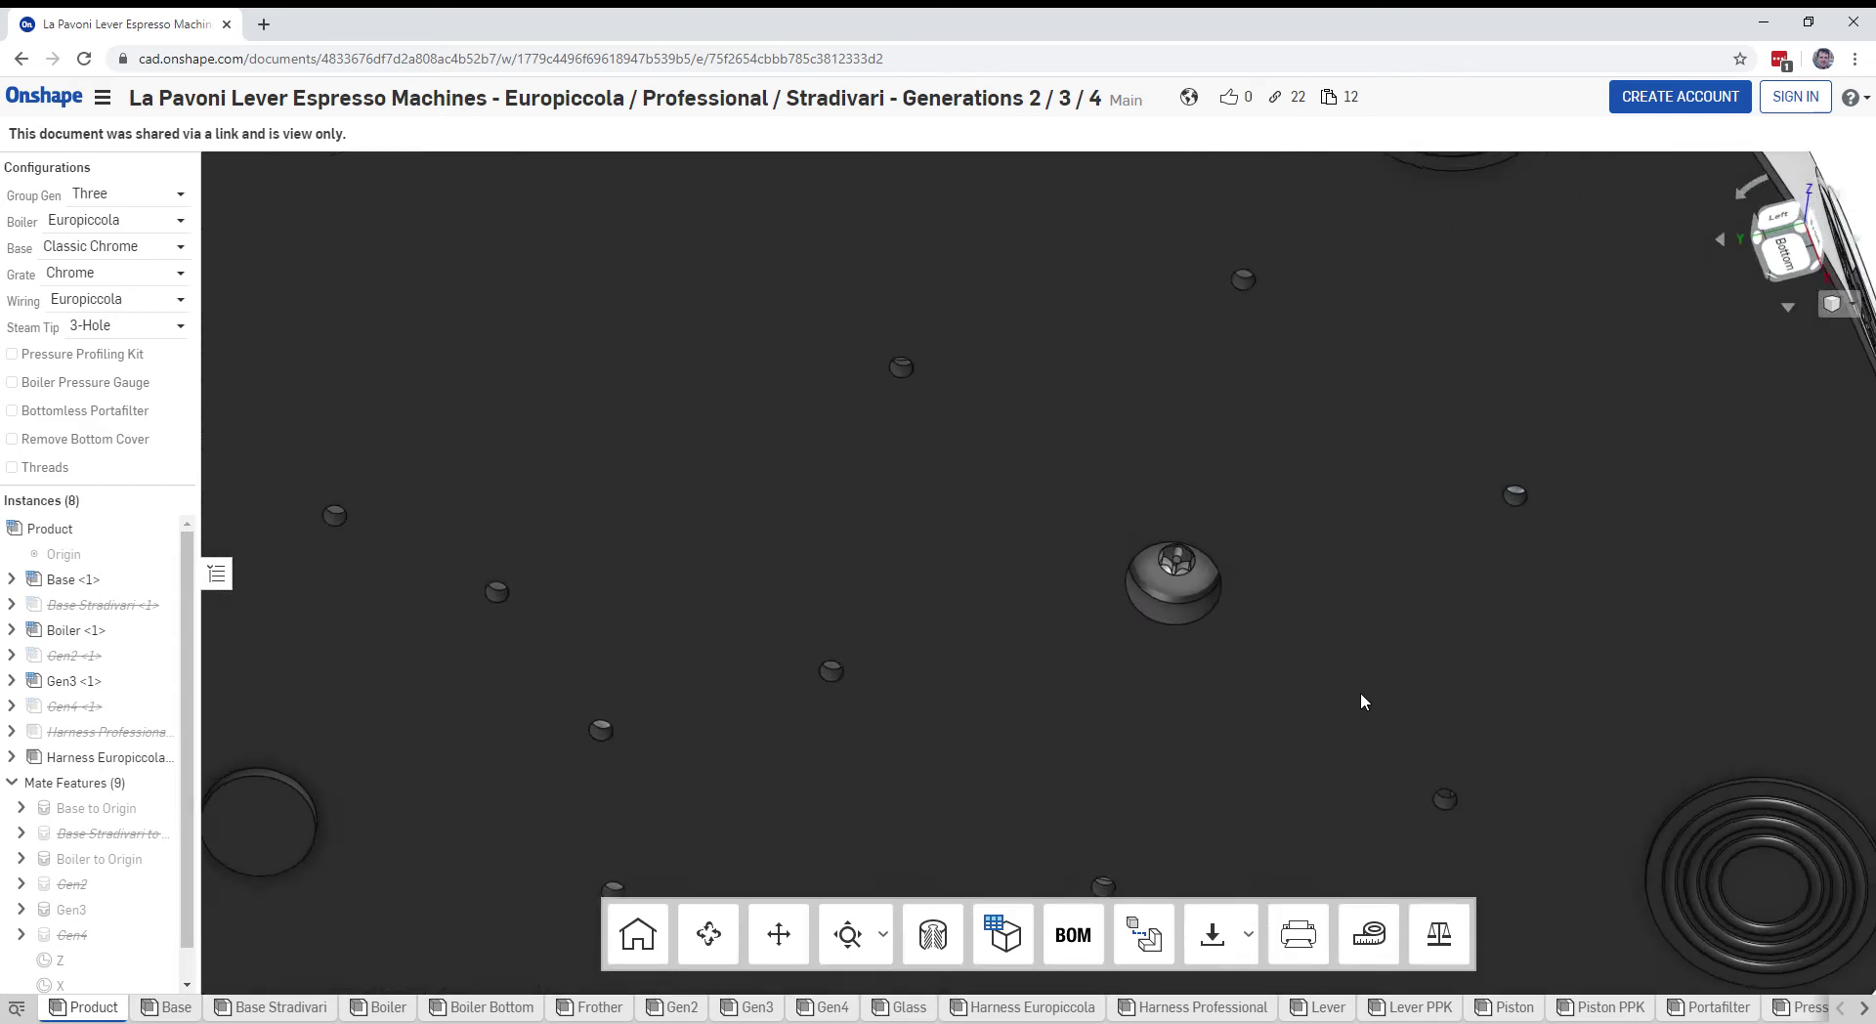
middle_click_drag(1360, 691, 1260, 477)
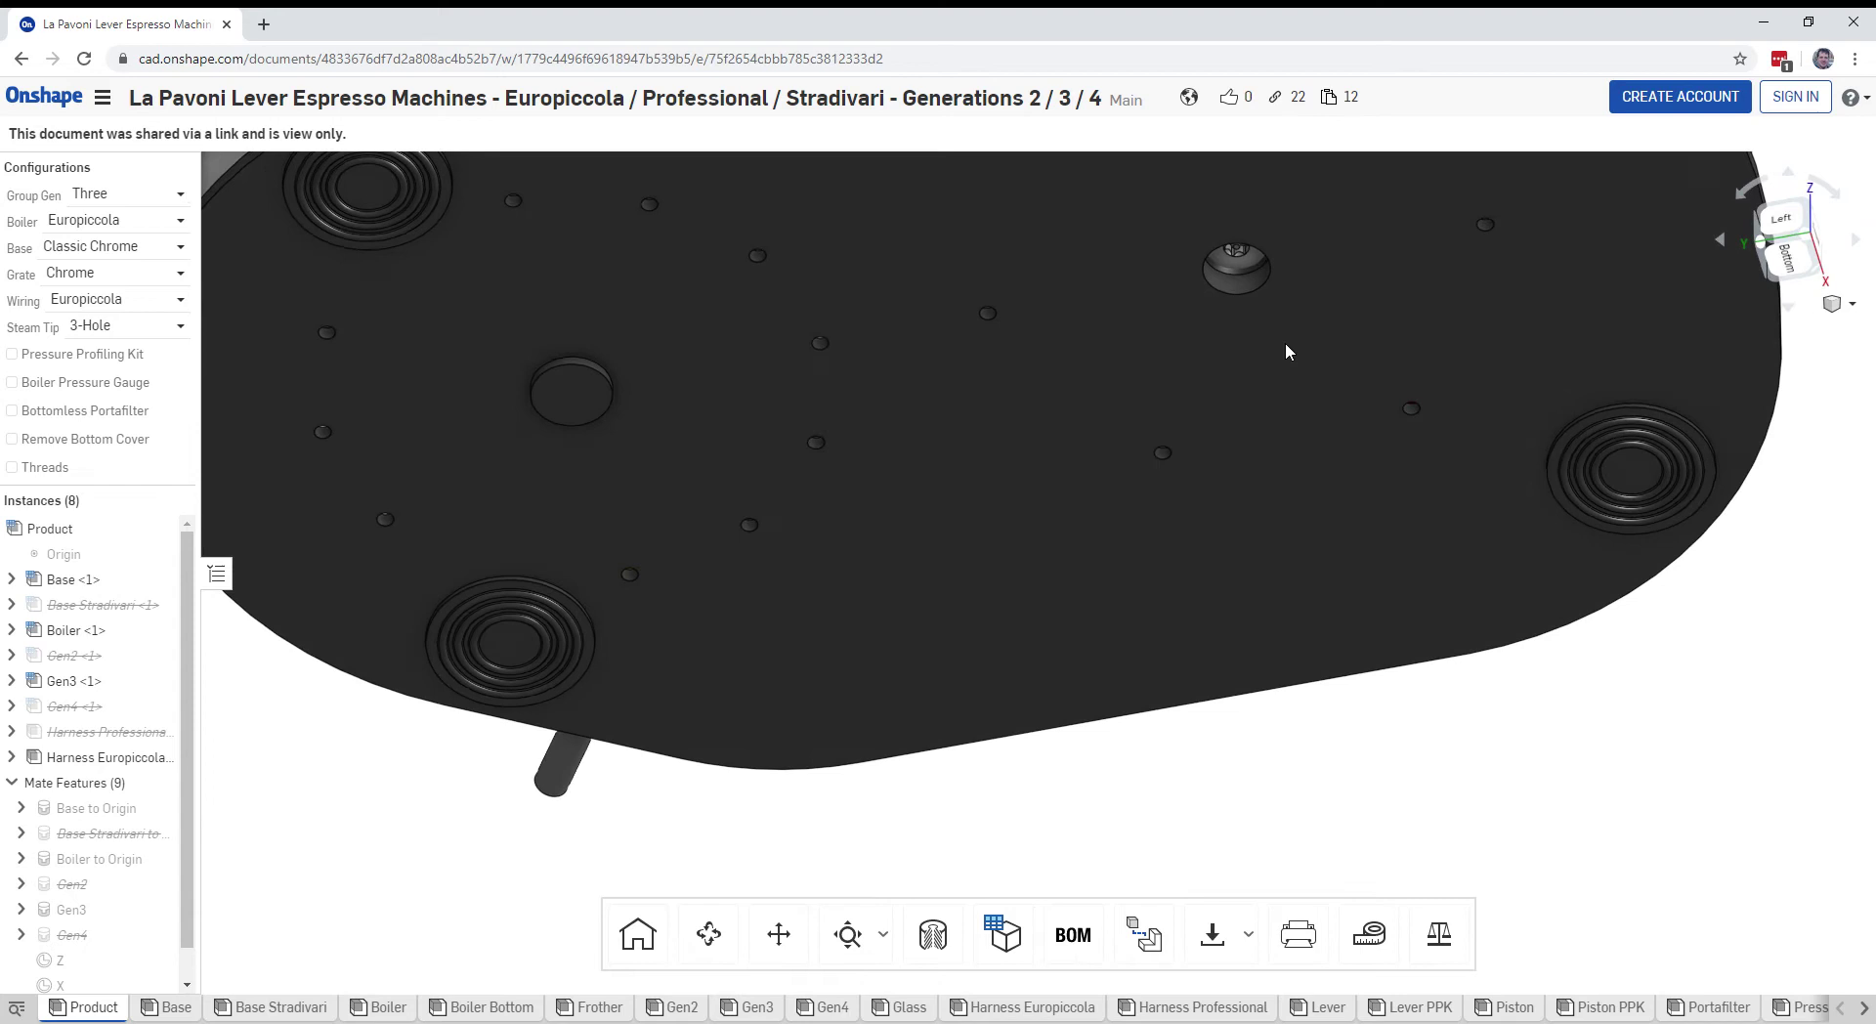
right_click_drag(1286, 352, 1137, 774)
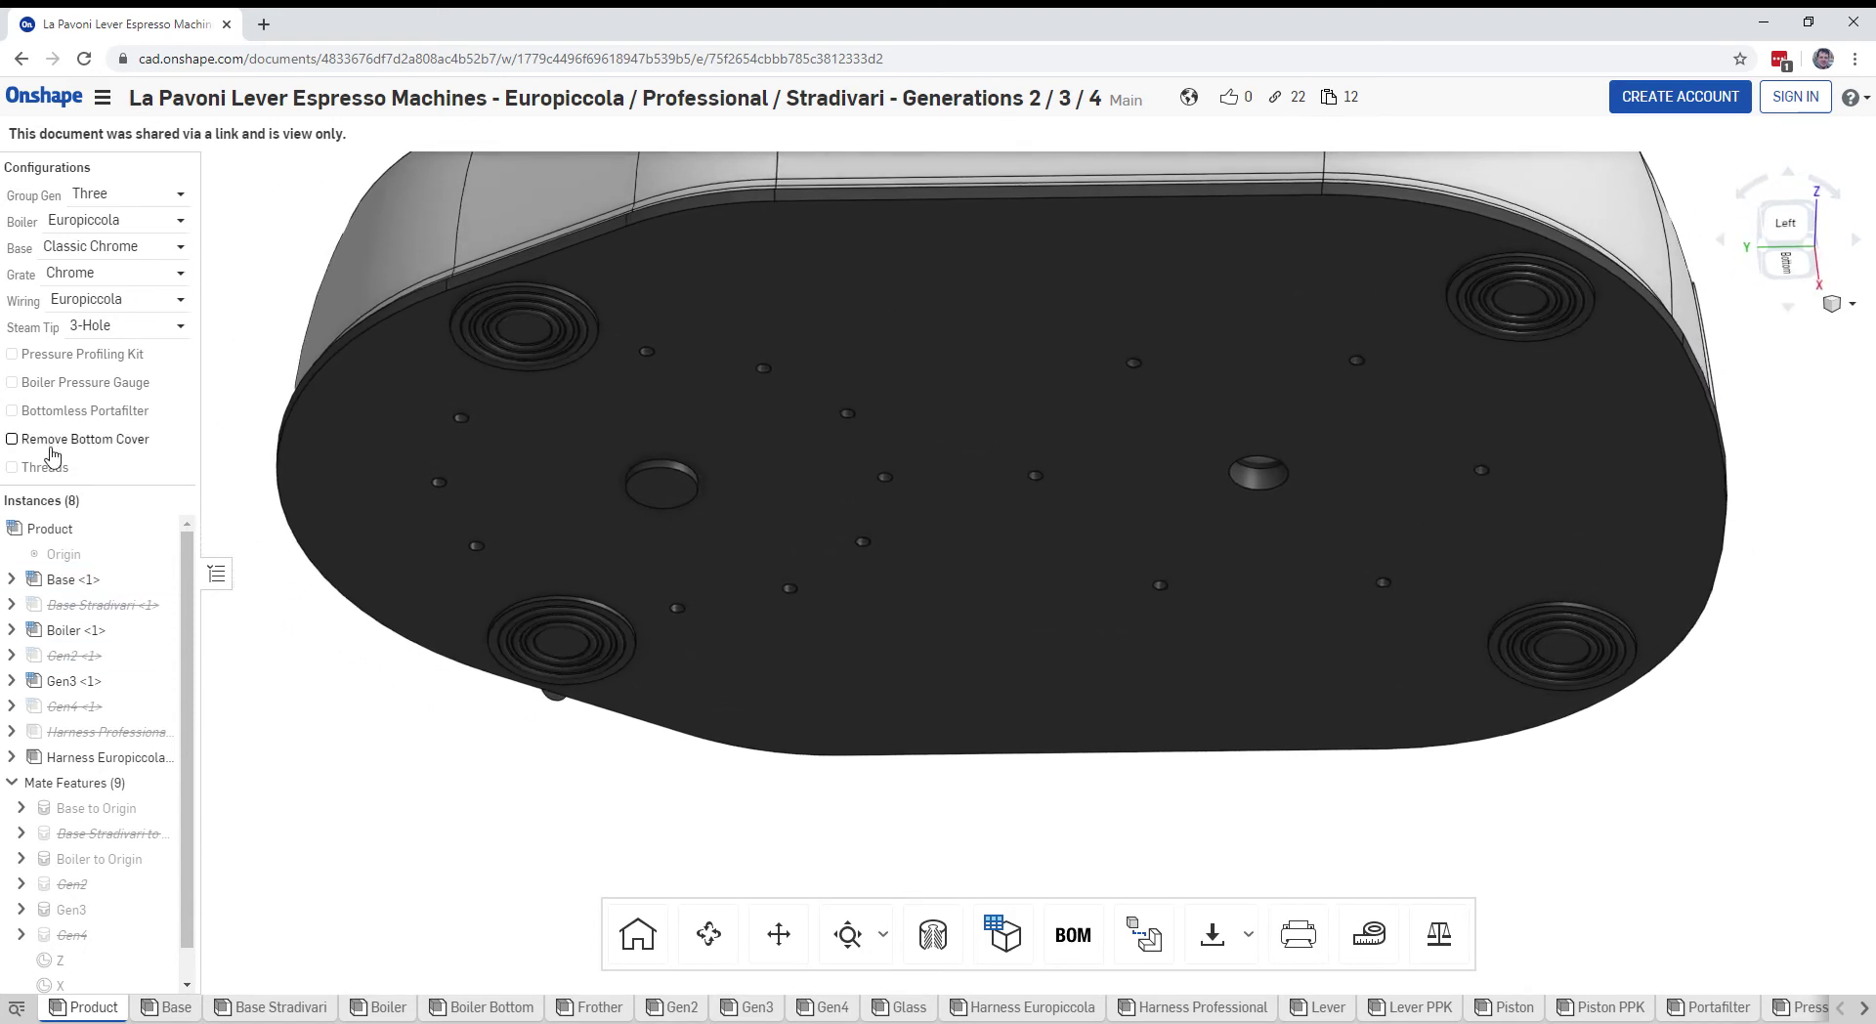
Toggle the bottom cover removal option and set the wiring configuration to Professional
left_click(13, 439)
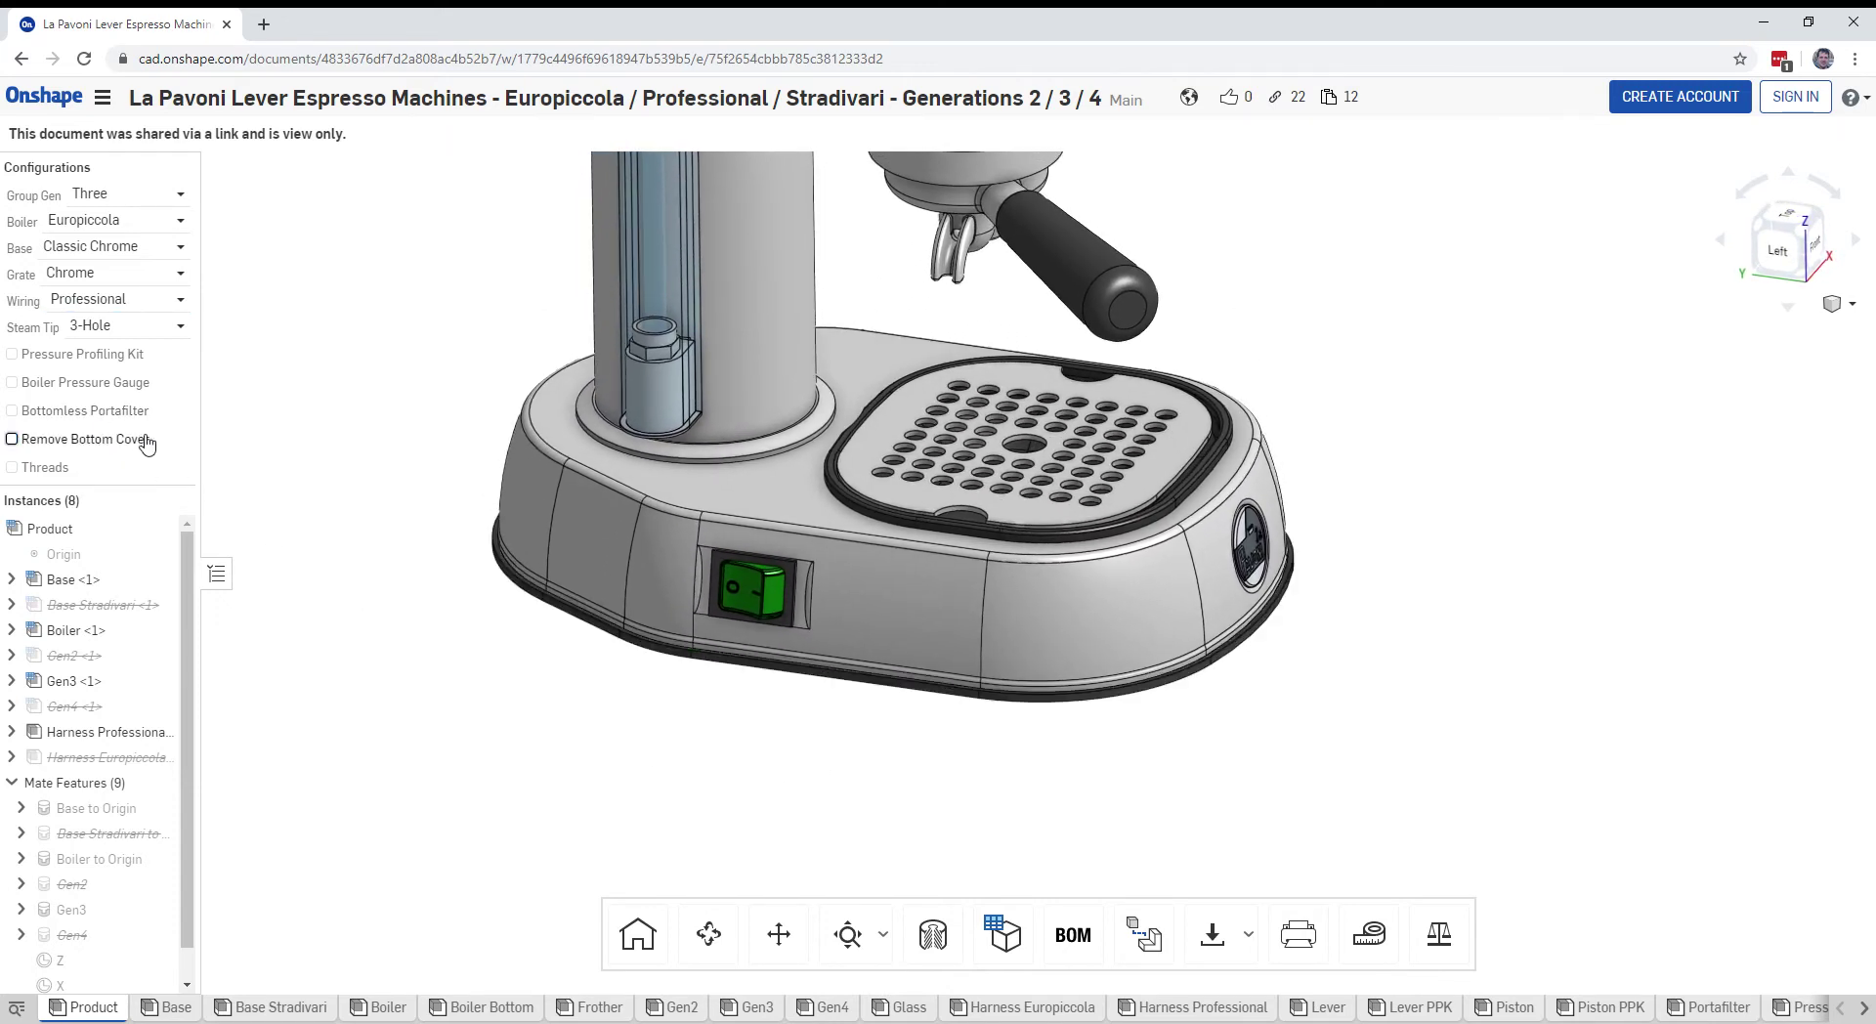
mouse_move(86, 1012)
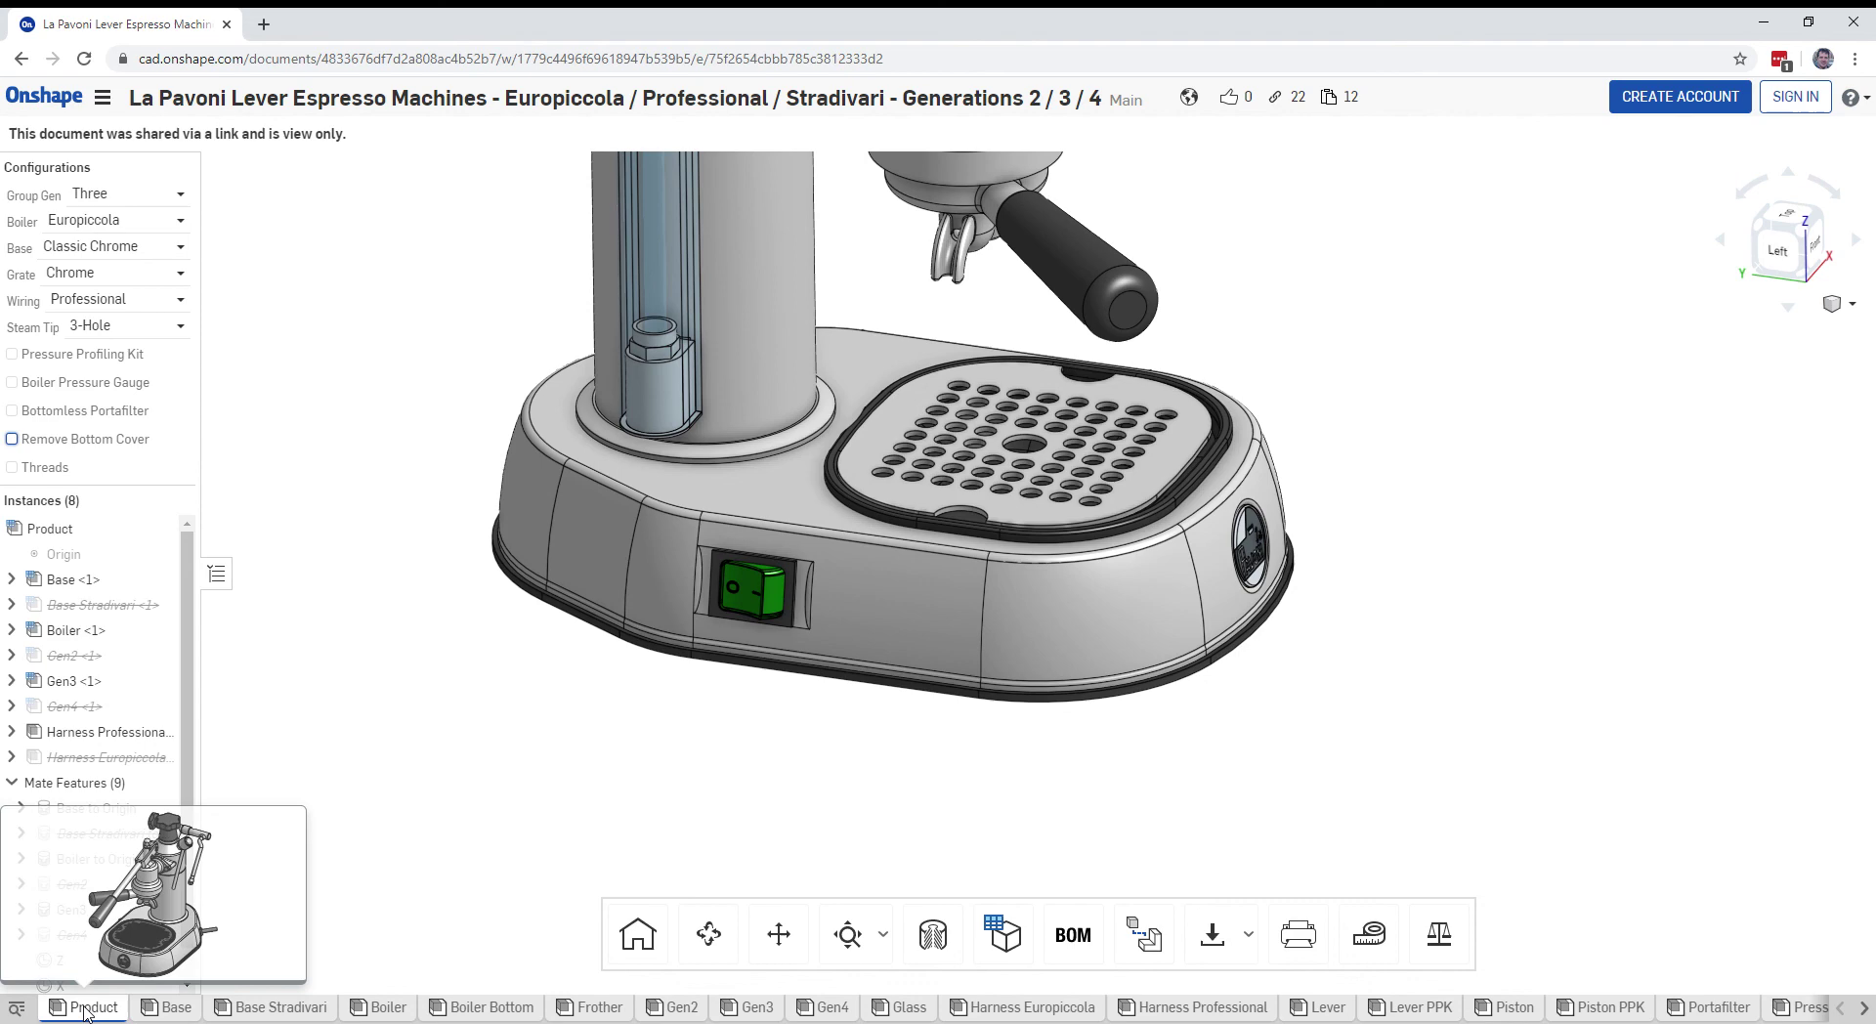